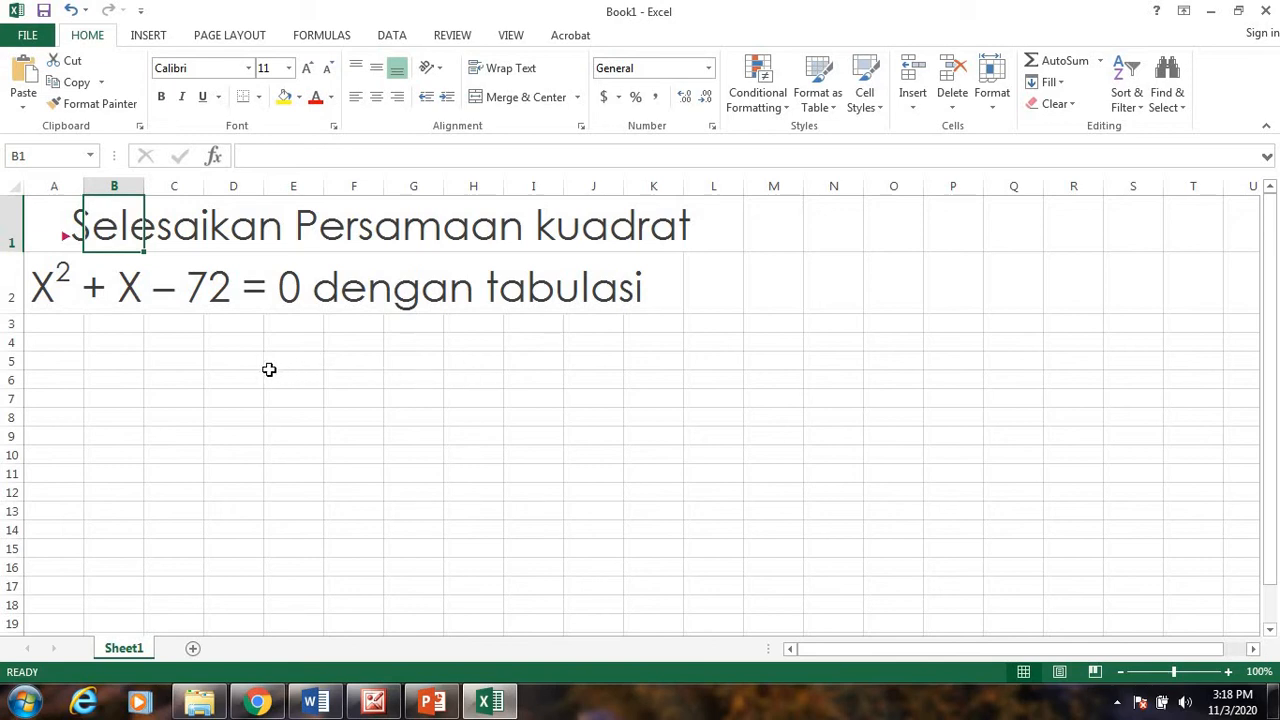
- Enter the table headers x in cell B5 and f(x) in cell C5
{"action": "left_click", "coordinate": [126, 362]}
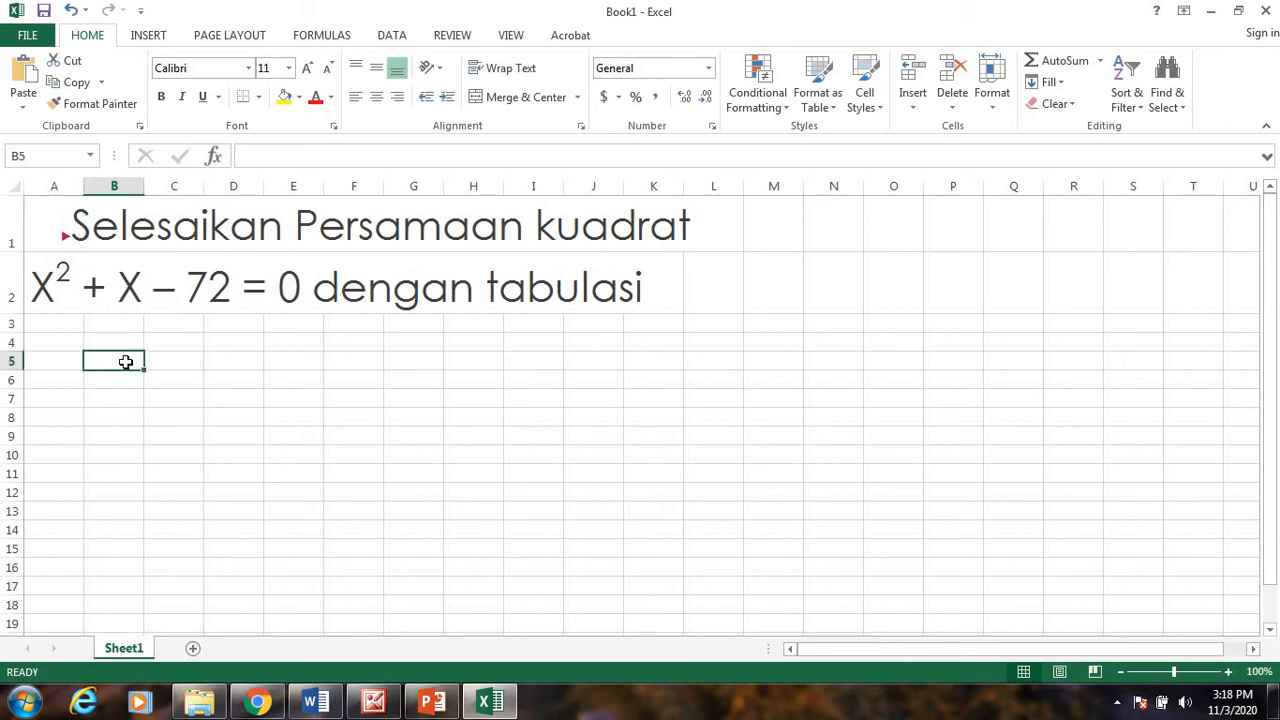
{"action": "type", "text": "x"}
{"action": "left_click", "coordinate": [180, 363]}
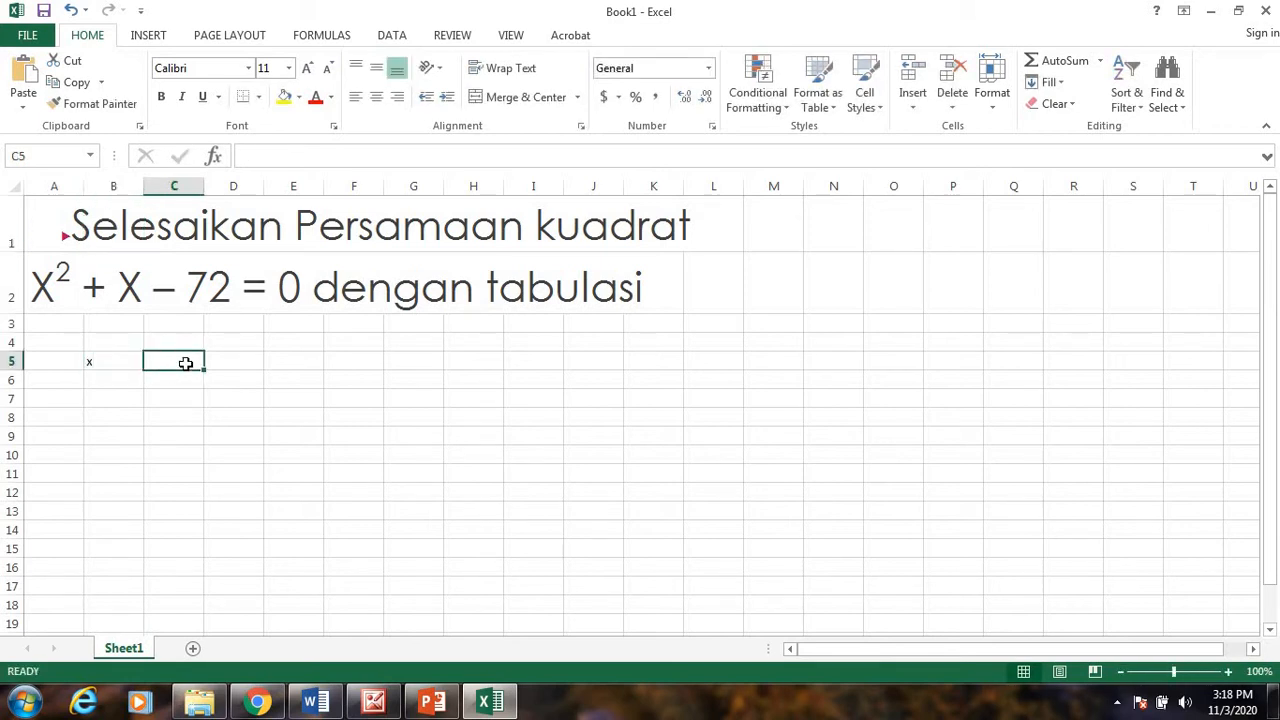
{"action": "type", "text": "f(x)"}
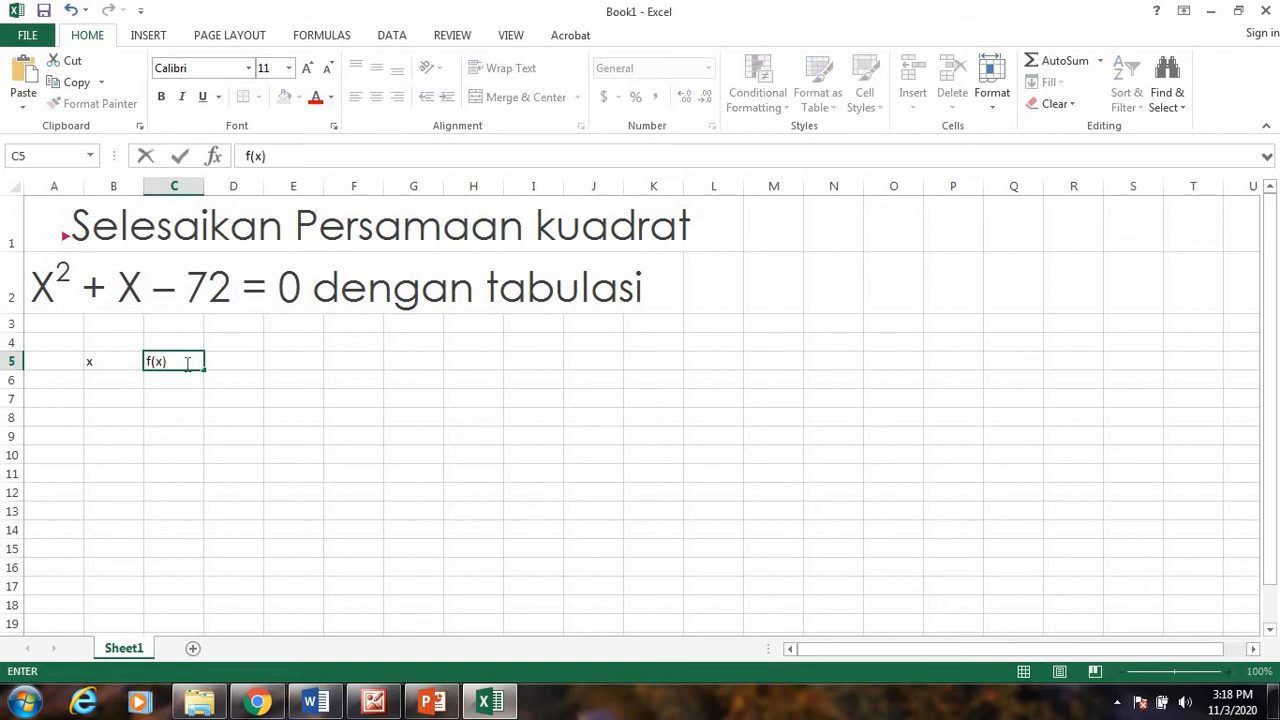
{"action": "left_click", "coordinate": [223, 384]}
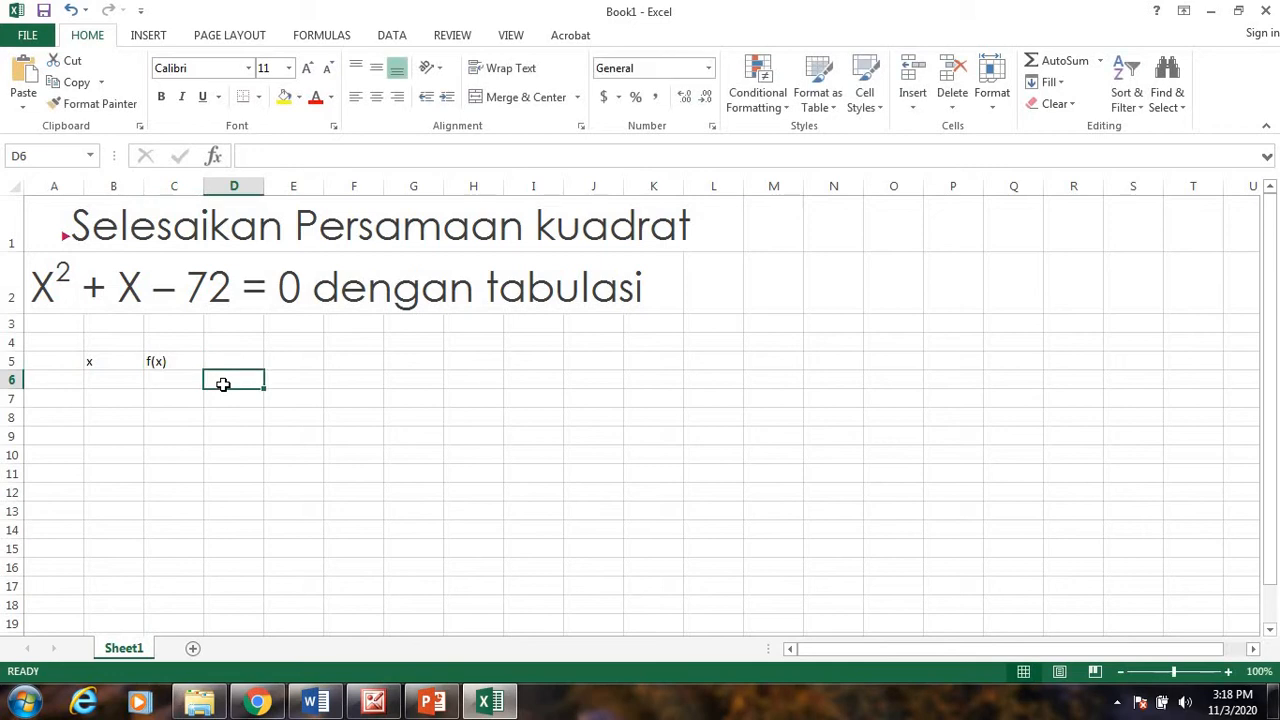
- Enter 0 as the first x value in cell B6
{"action": "left_click", "coordinate": [135, 380]}
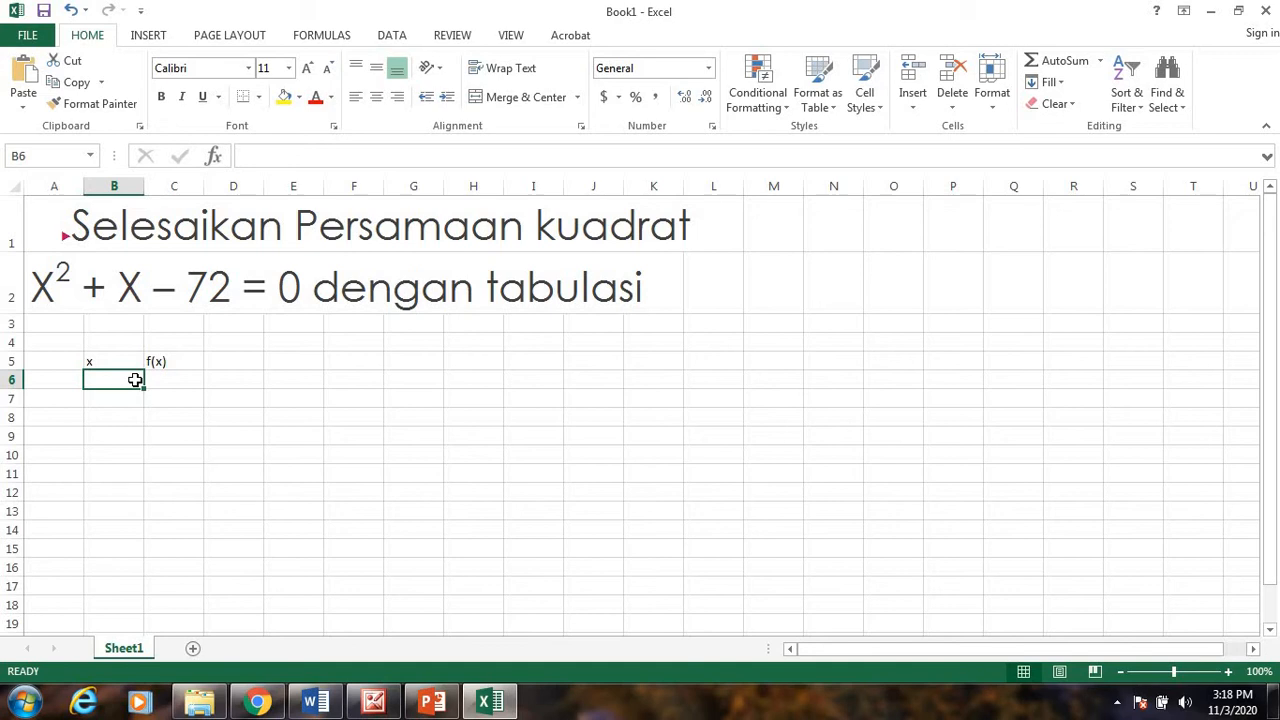
{"action": "type", "text": "0"}
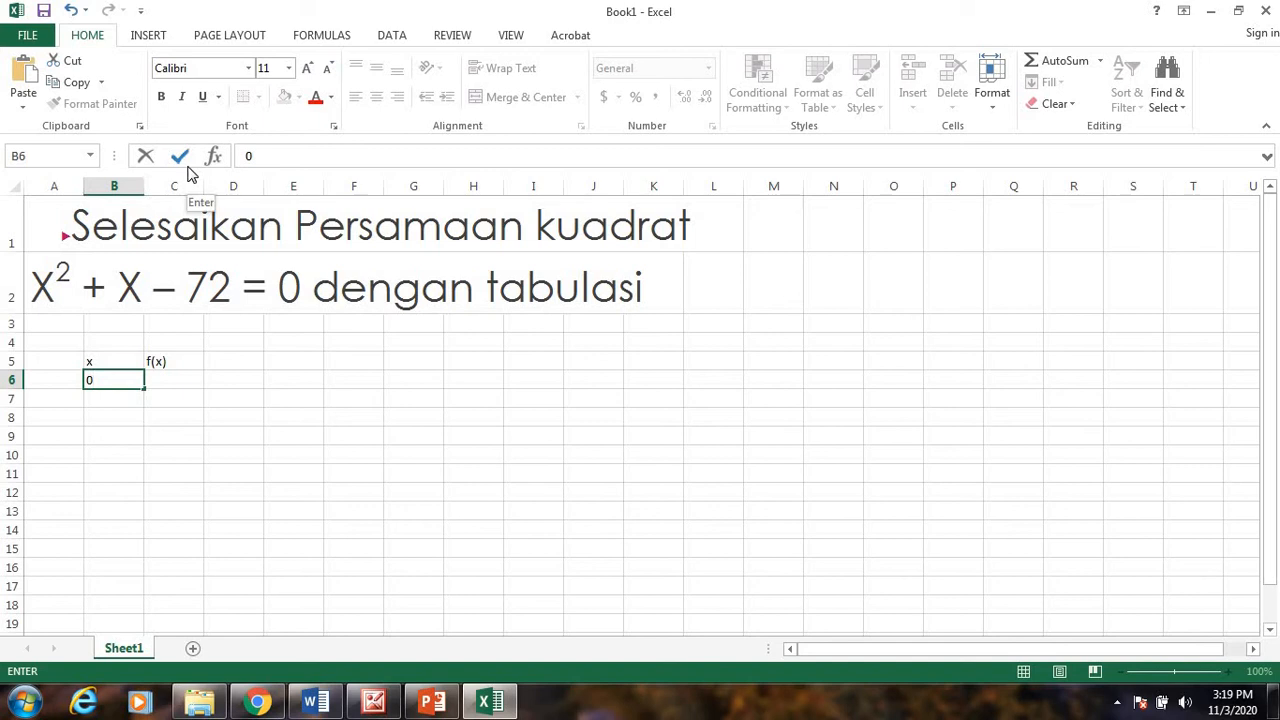
{"action": "left_click", "coordinate": [147, 40]}
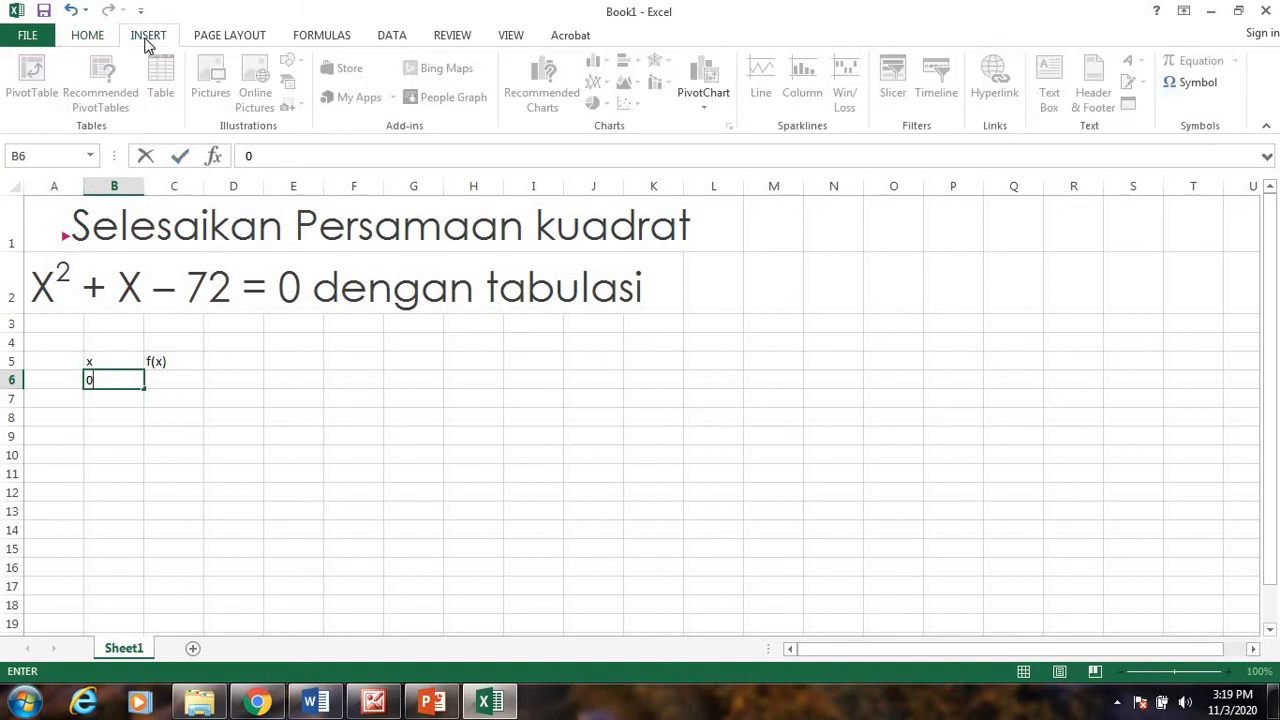
- Enter the formula =B6^2+B6-72 in cell C6 to evaluate the function for the first x value
{"action": "left_click", "coordinate": [174, 382]}
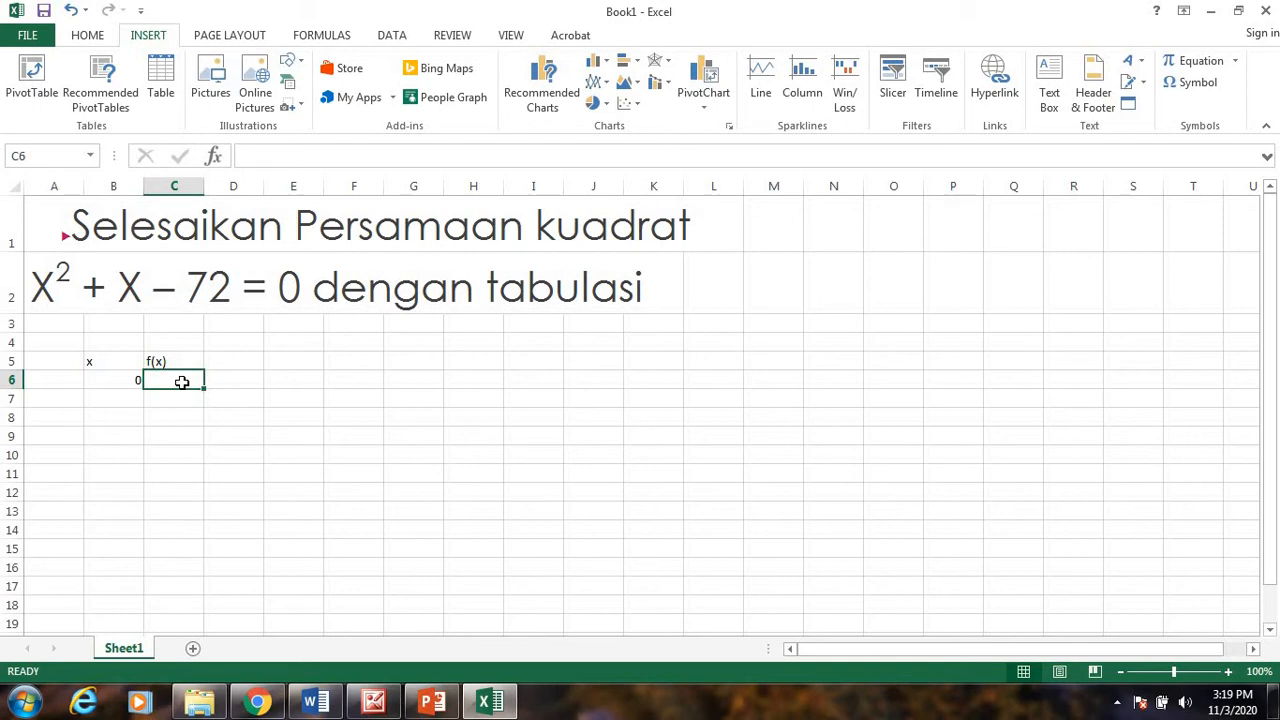
{"action": "type", "text": "="}
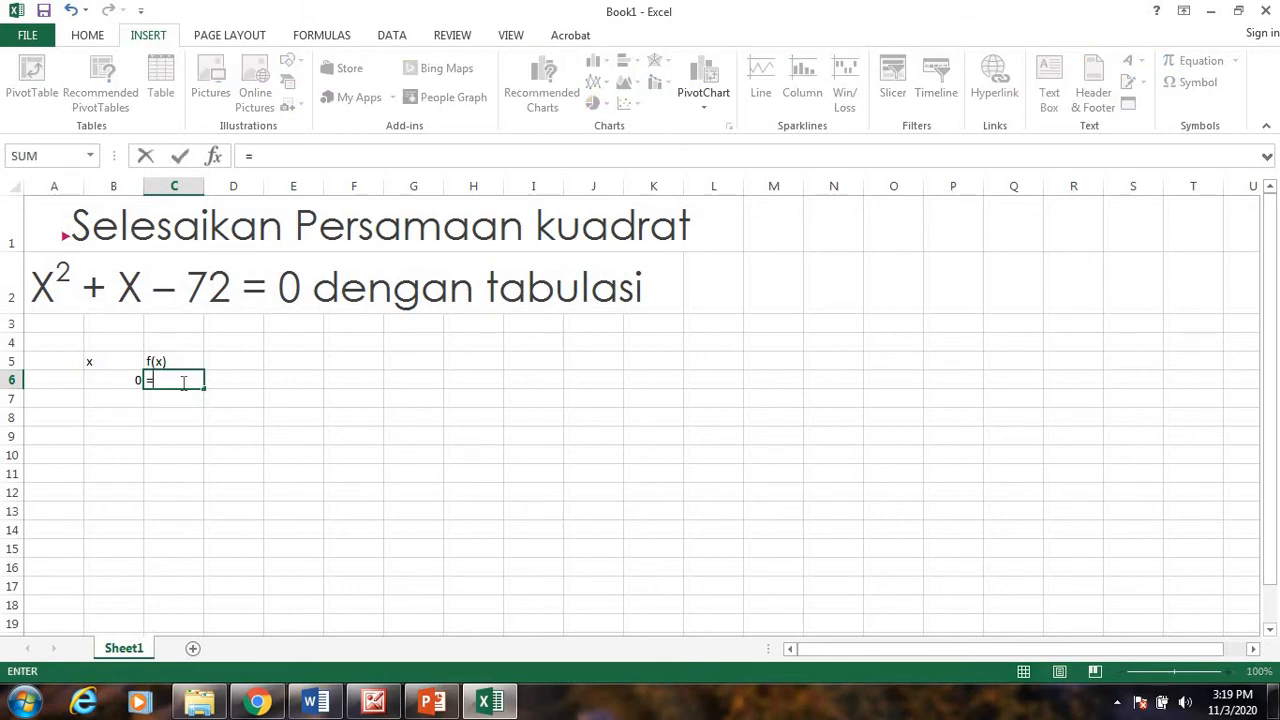
{"action": "left_click", "coordinate": [126, 380]}
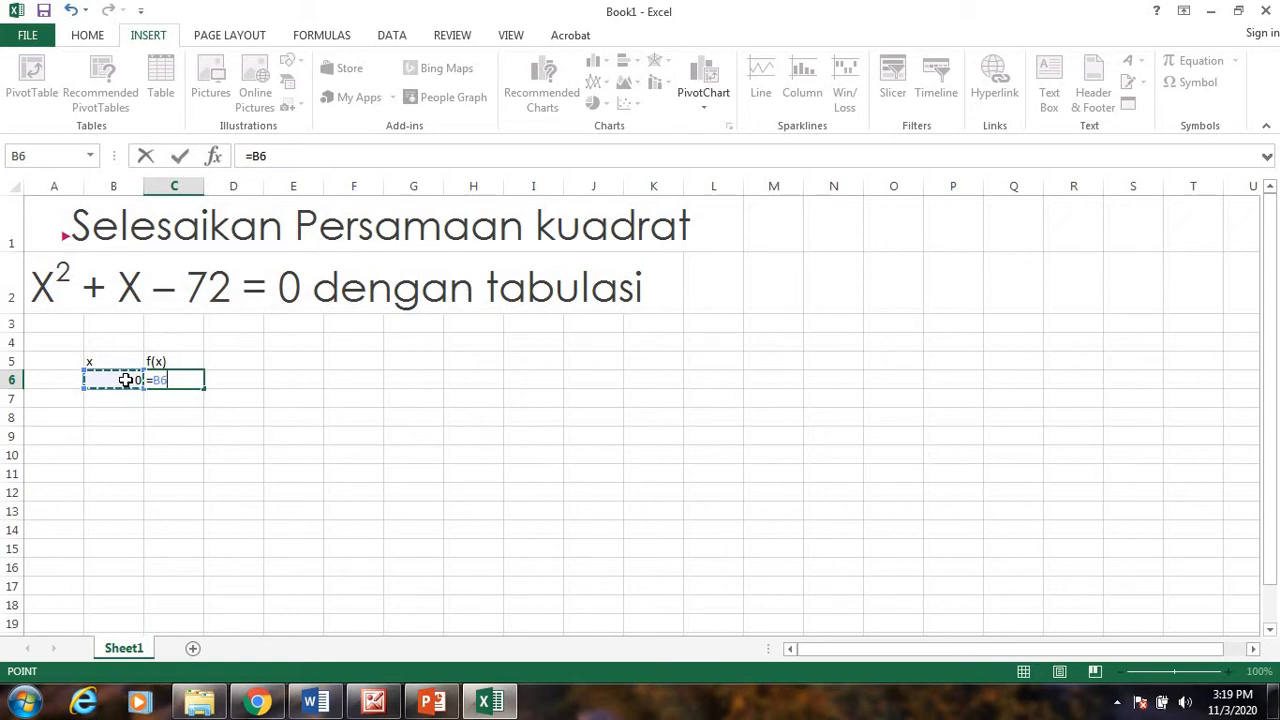
{"action": "type", "text": "^2+"}
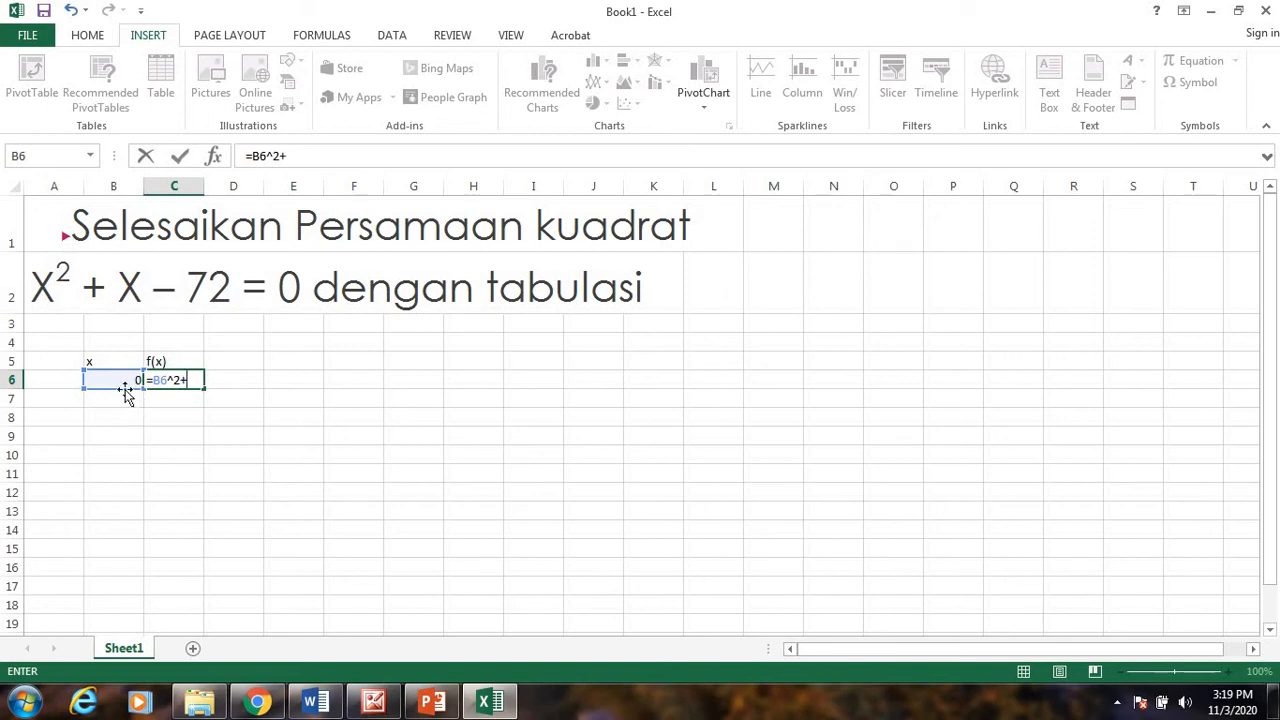
{"action": "left_click", "coordinate": [124, 380]}
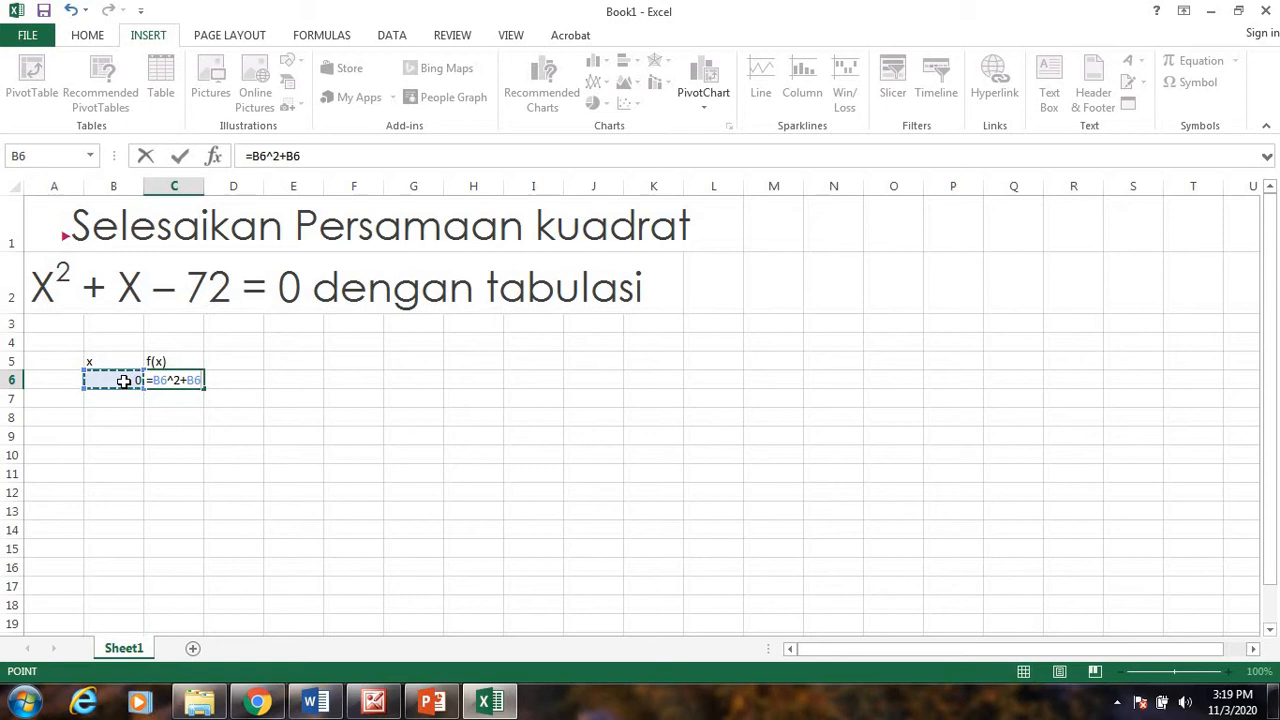
{"action": "type", "text": "-72"}
{"action": "key", "text": "Return"}
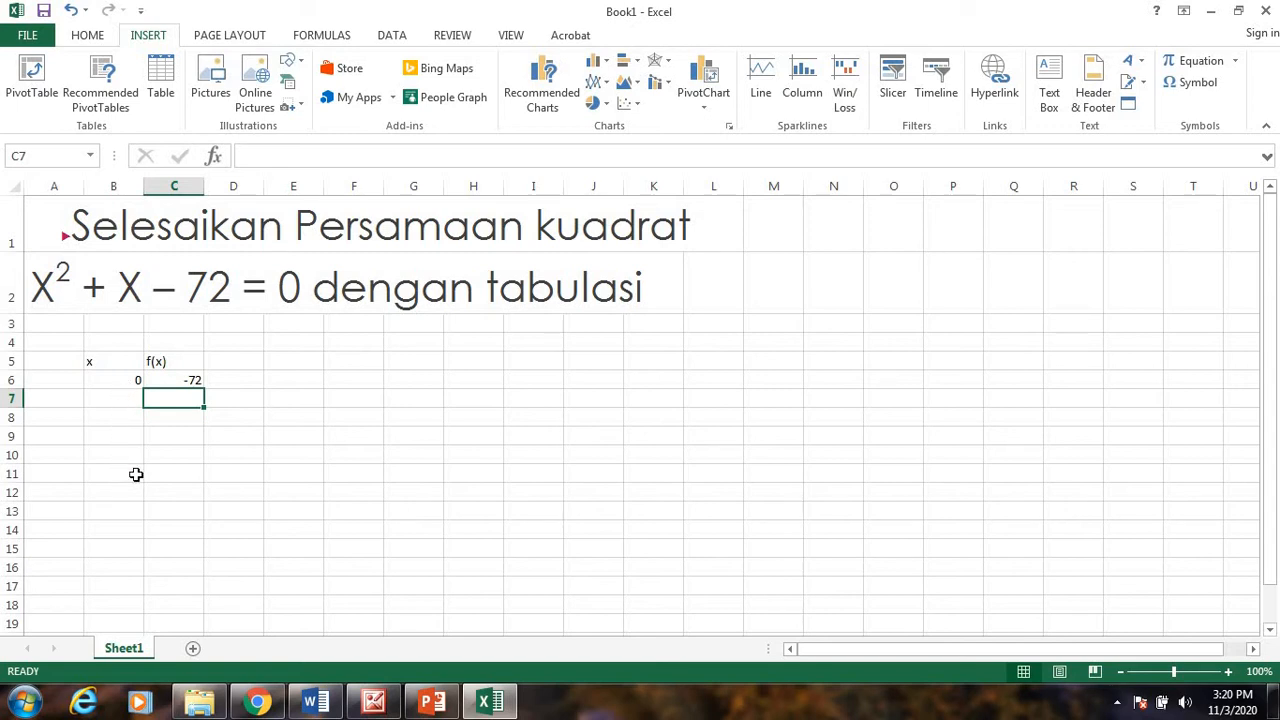
- Enter the formula =B6+1 in cell B7 and fill it down to B16
{"action": "left_click", "coordinate": [136, 399]}
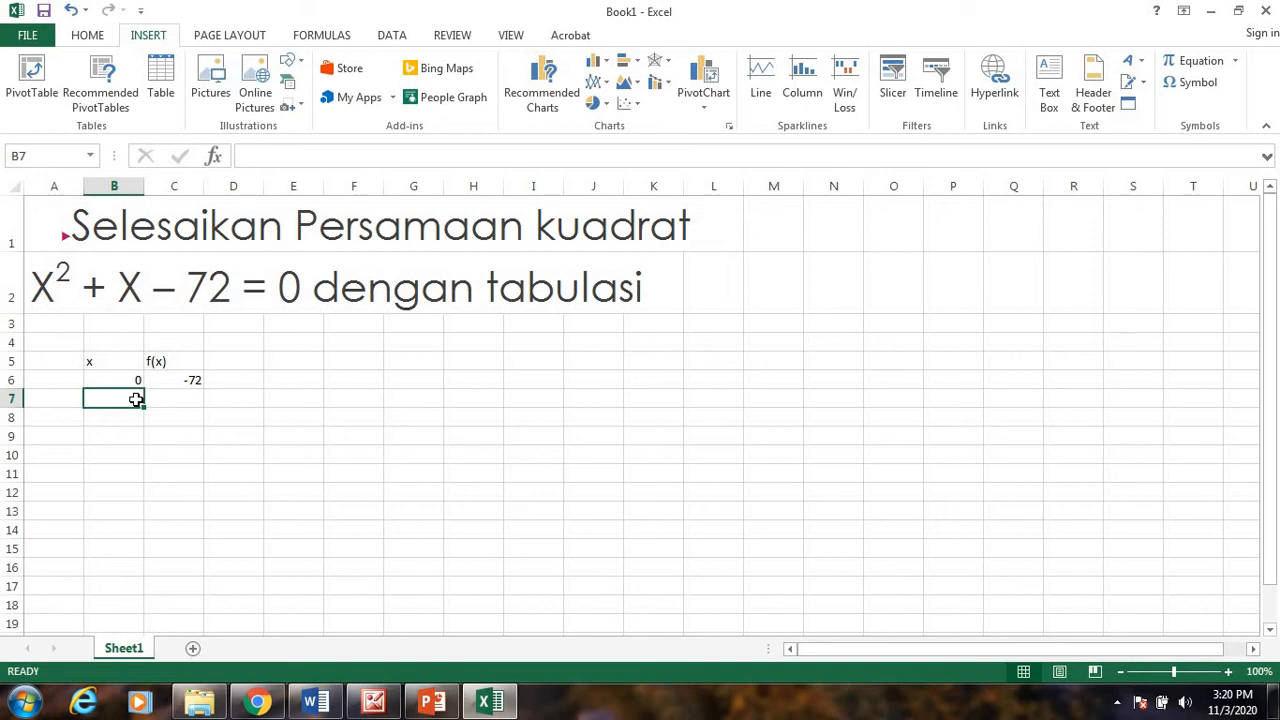
{"action": "type", "text": "="}
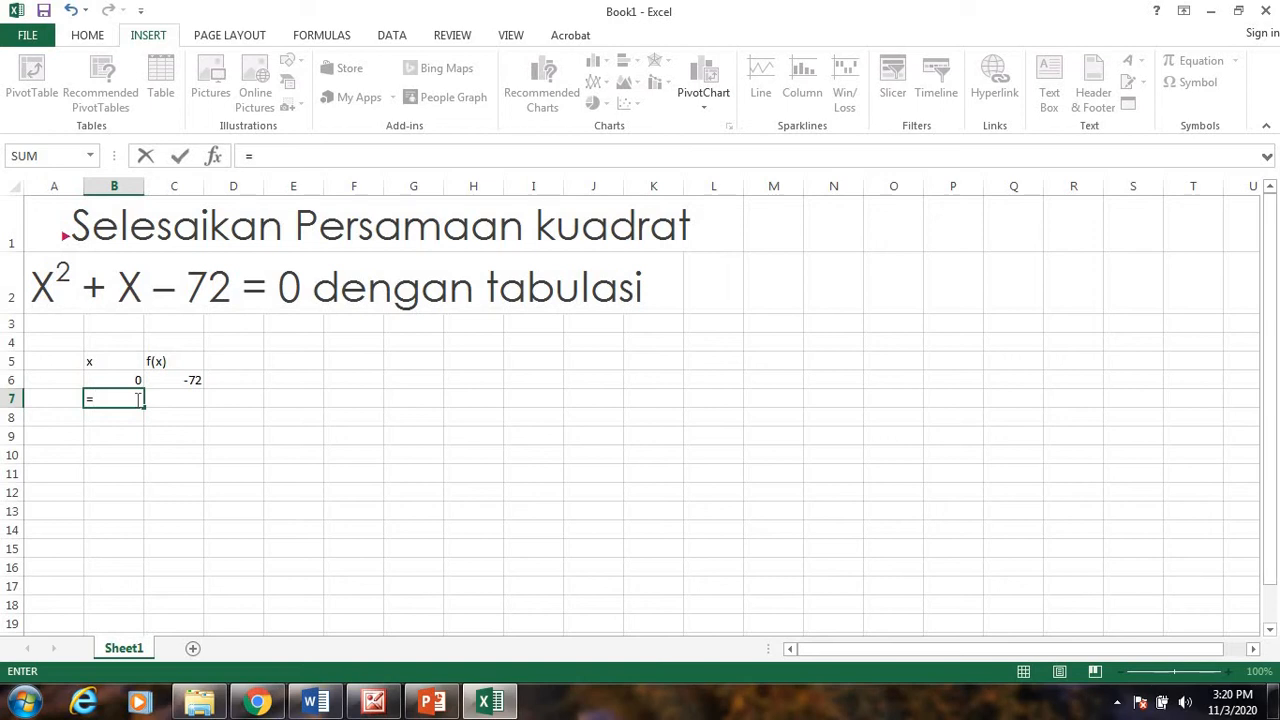
{"action": "left_click", "coordinate": [116, 381]}
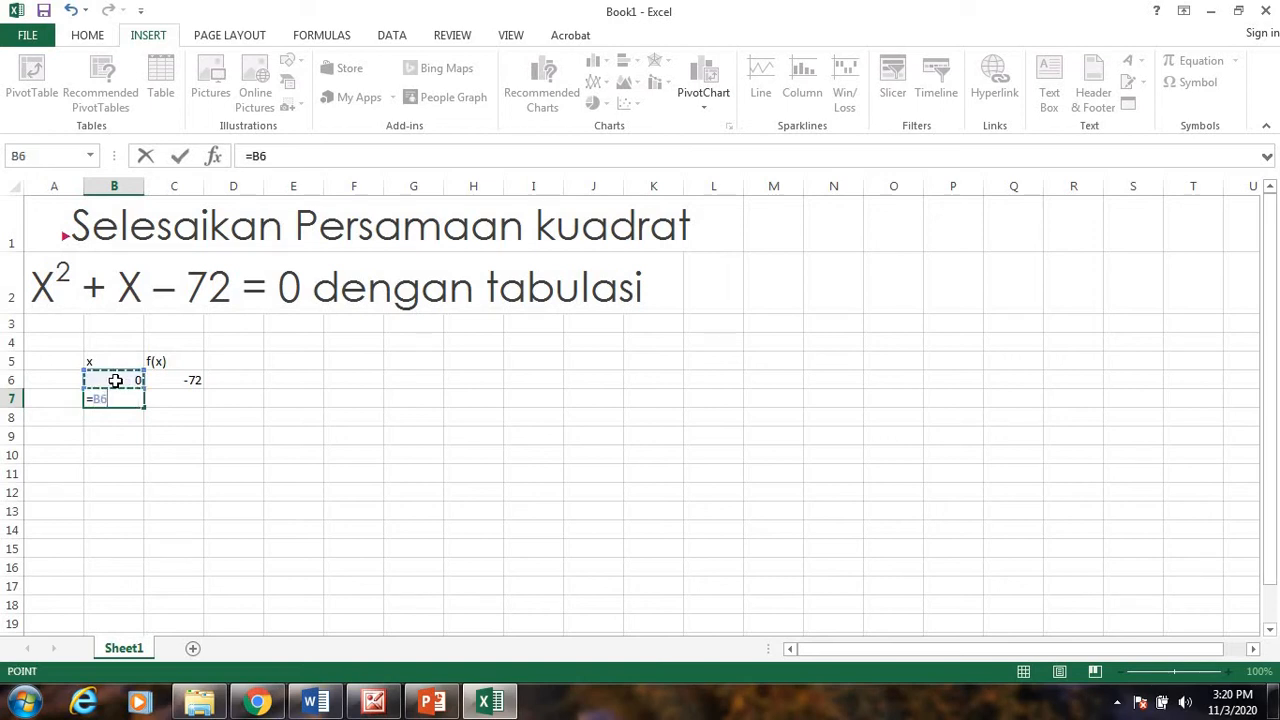
{"action": "type", "text": "+1"}
{"action": "key", "text": "Return"}
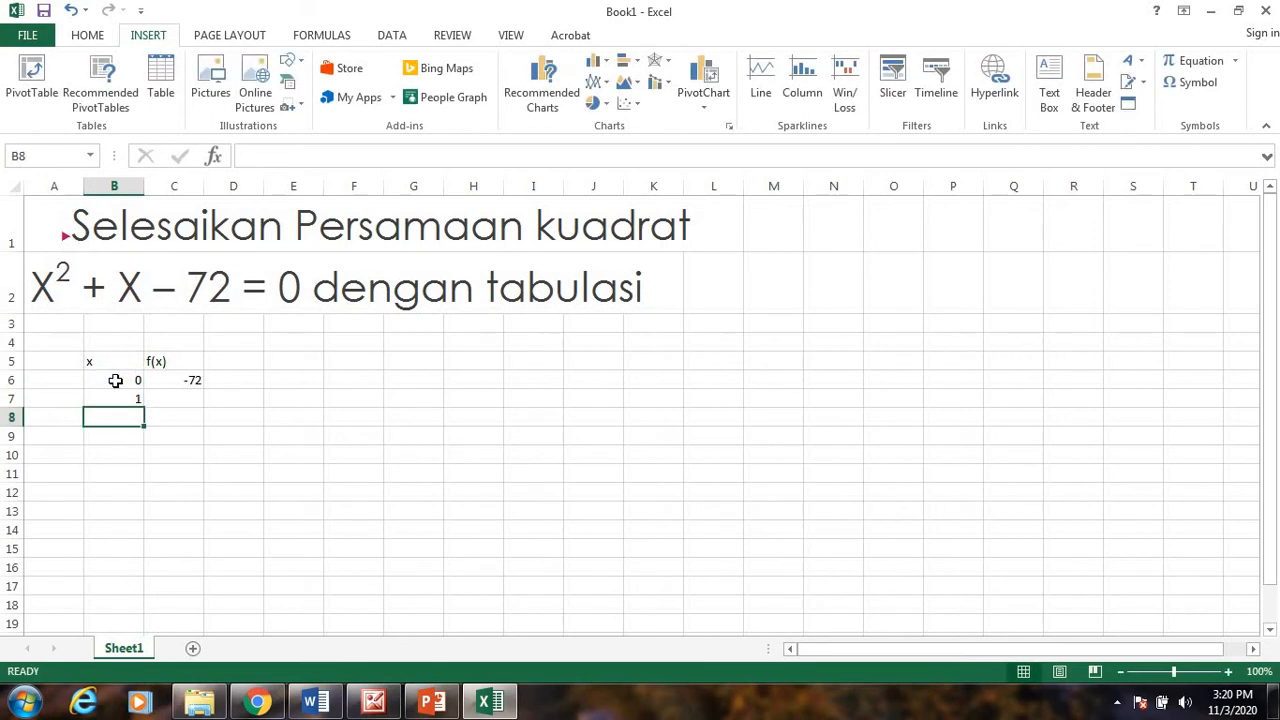
{"action": "left_click", "coordinate": [120, 398]}
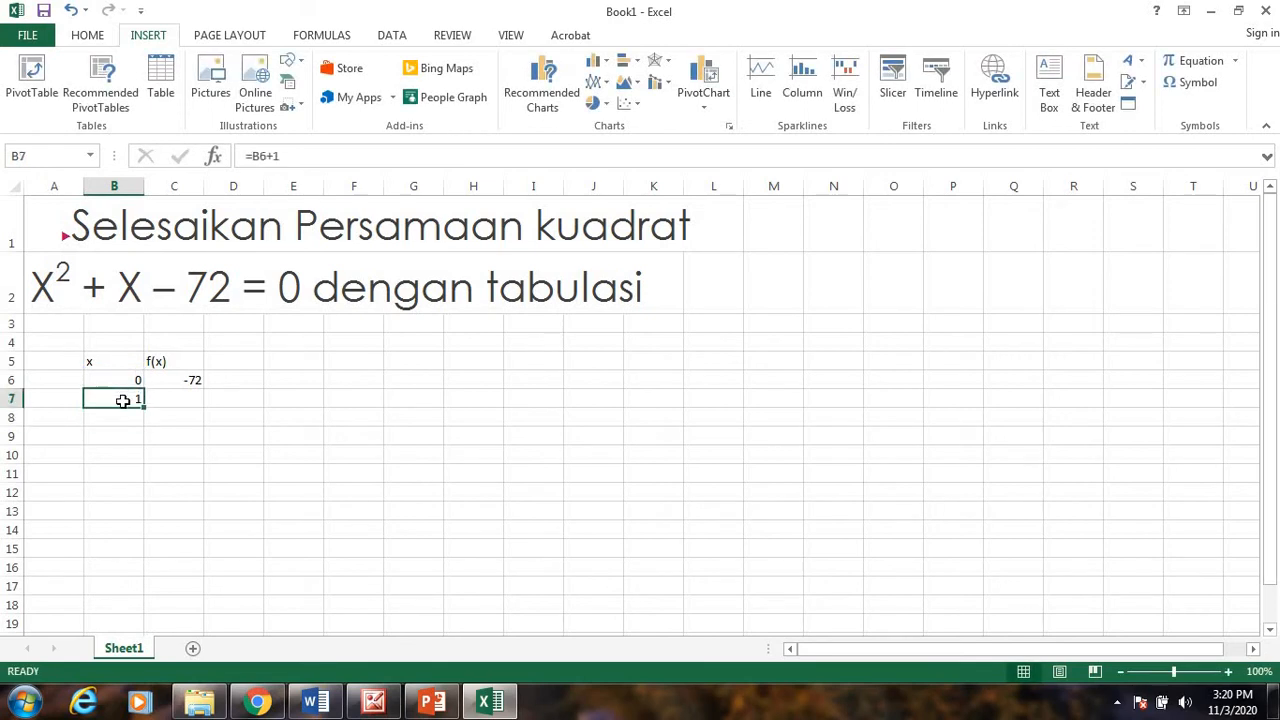
{"action": "left_click_drag", "start_coordinate": [144, 404], "coordinate": [140, 568]}
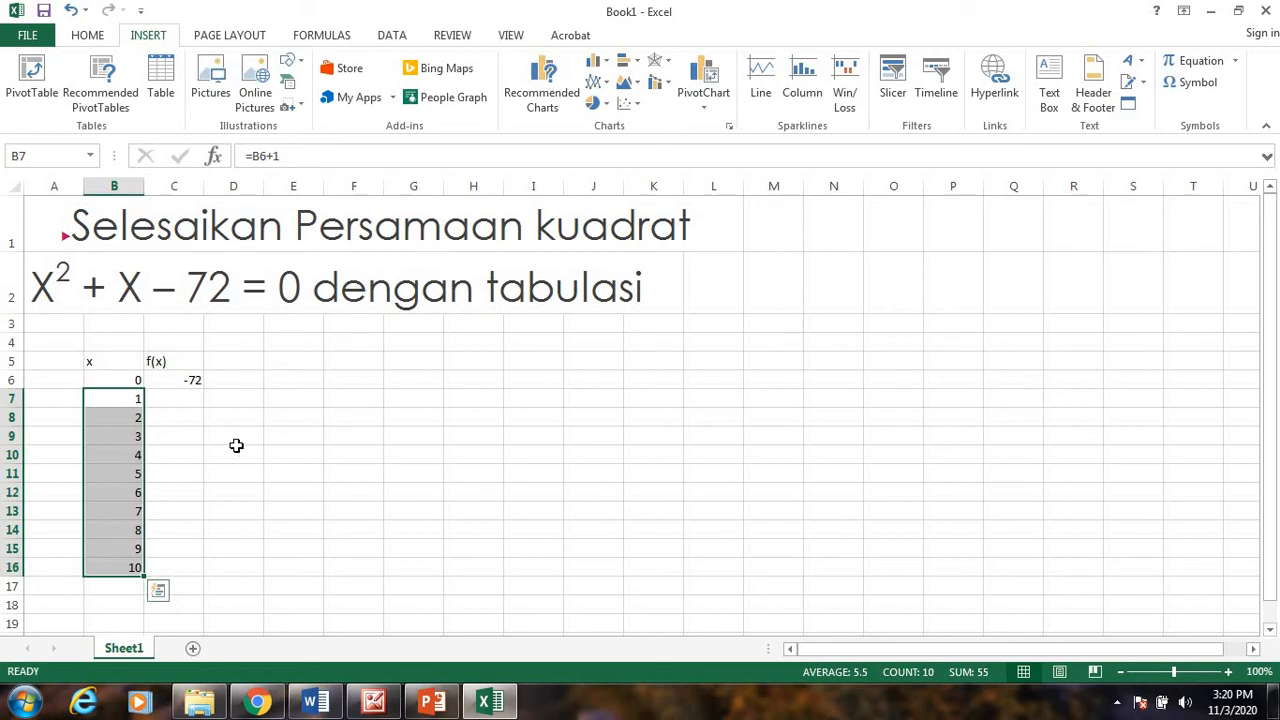
- Fill the f(x) formula from C6 down to C16
{"action": "left_click", "coordinate": [191, 381]}
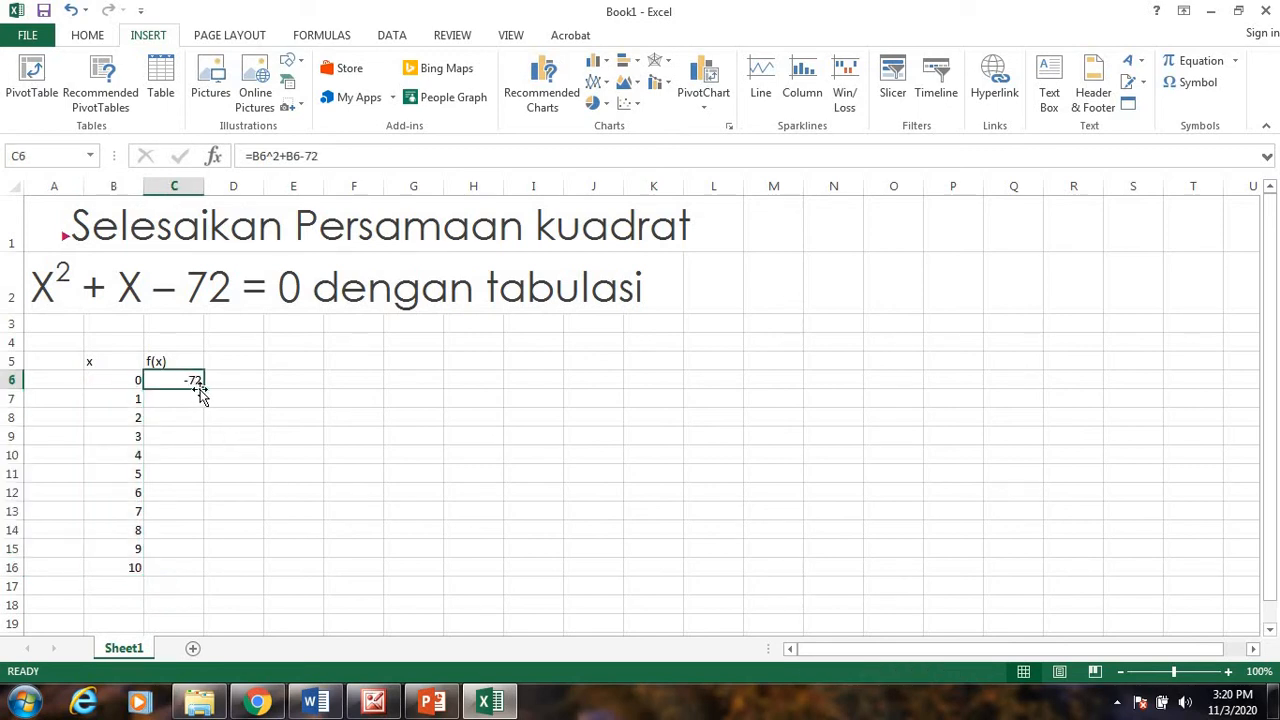
{"action": "left_click_drag", "start_coordinate": [203, 398], "coordinate": [199, 570]}
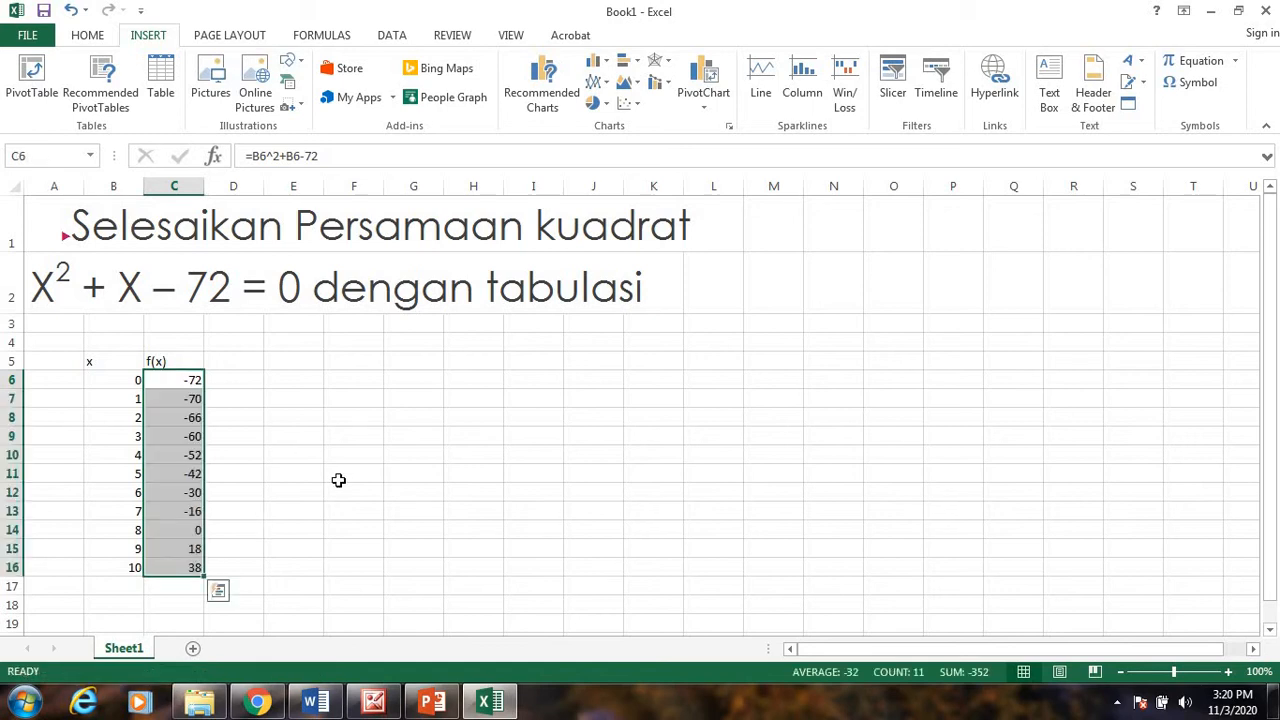
{"action": "left_click", "coordinate": [333, 429]}
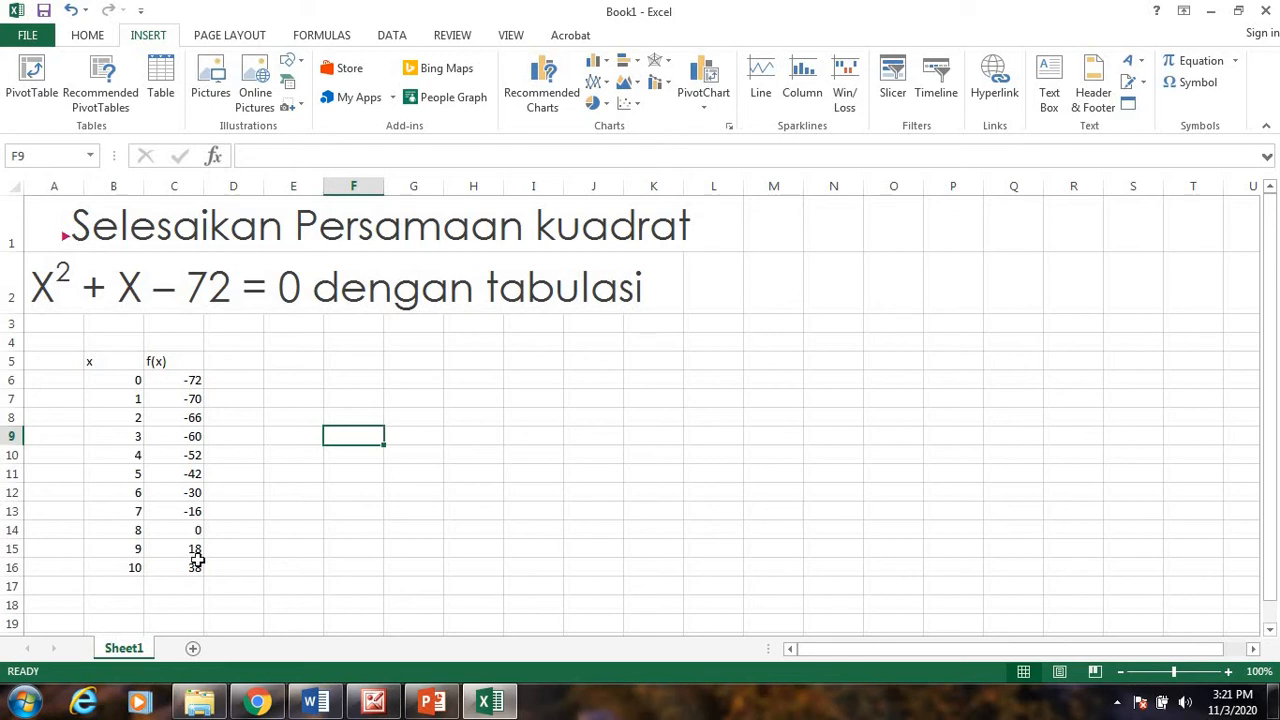
- Apply yellow fill to cell F9 and to the row where f(x) is zero, B14:C14
{"action": "left_click", "coordinate": [89, 35]}
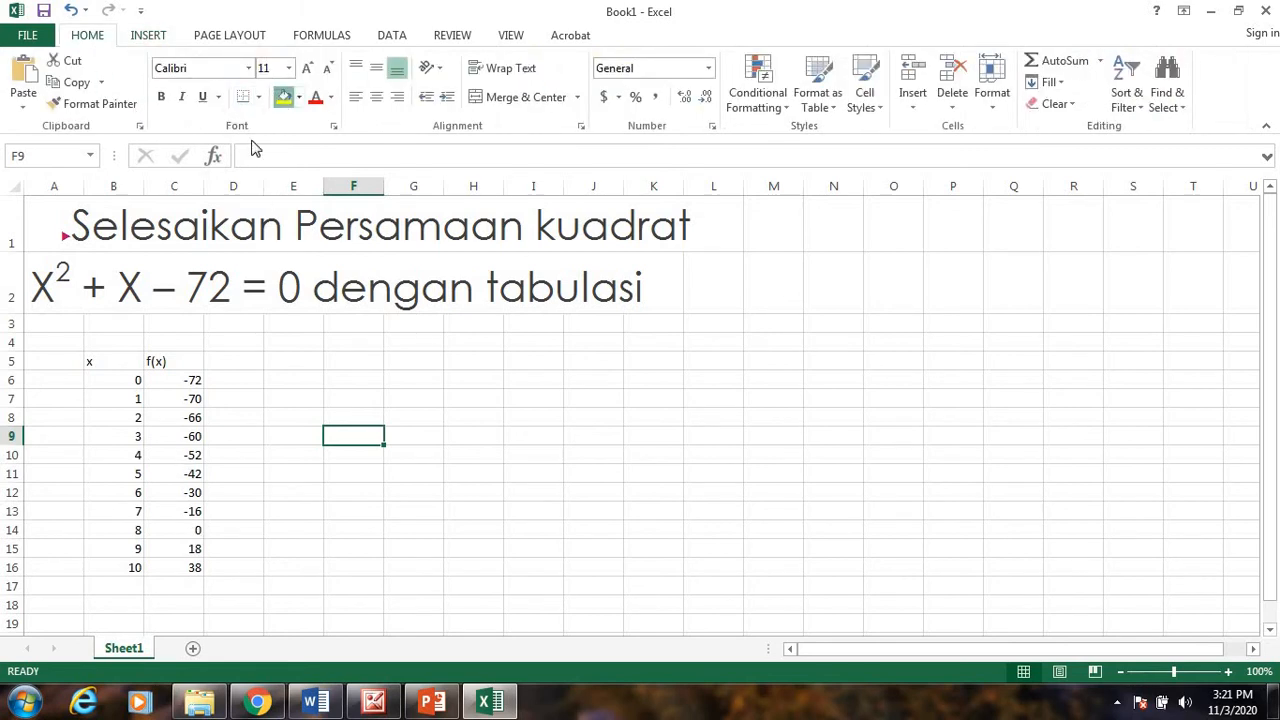
{"action": "left_click", "coordinate": [283, 100]}
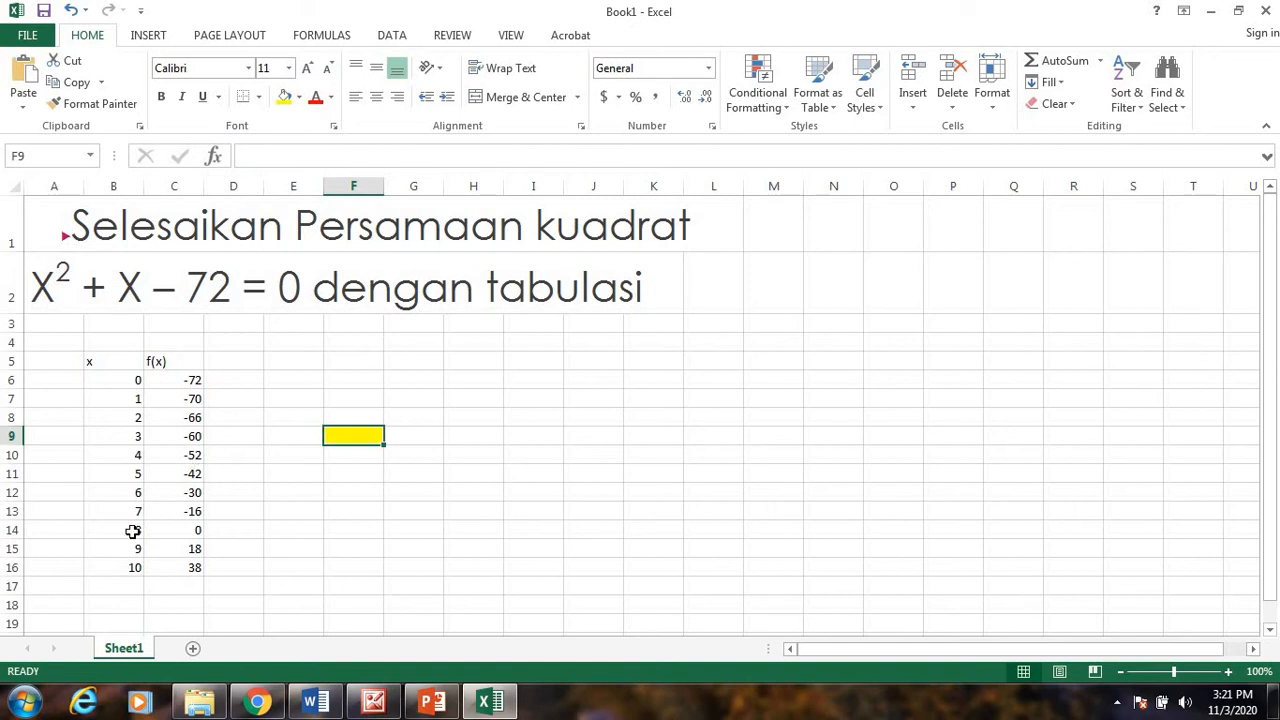
{"action": "left_click_drag", "start_coordinate": [132, 531], "coordinate": [186, 530]}
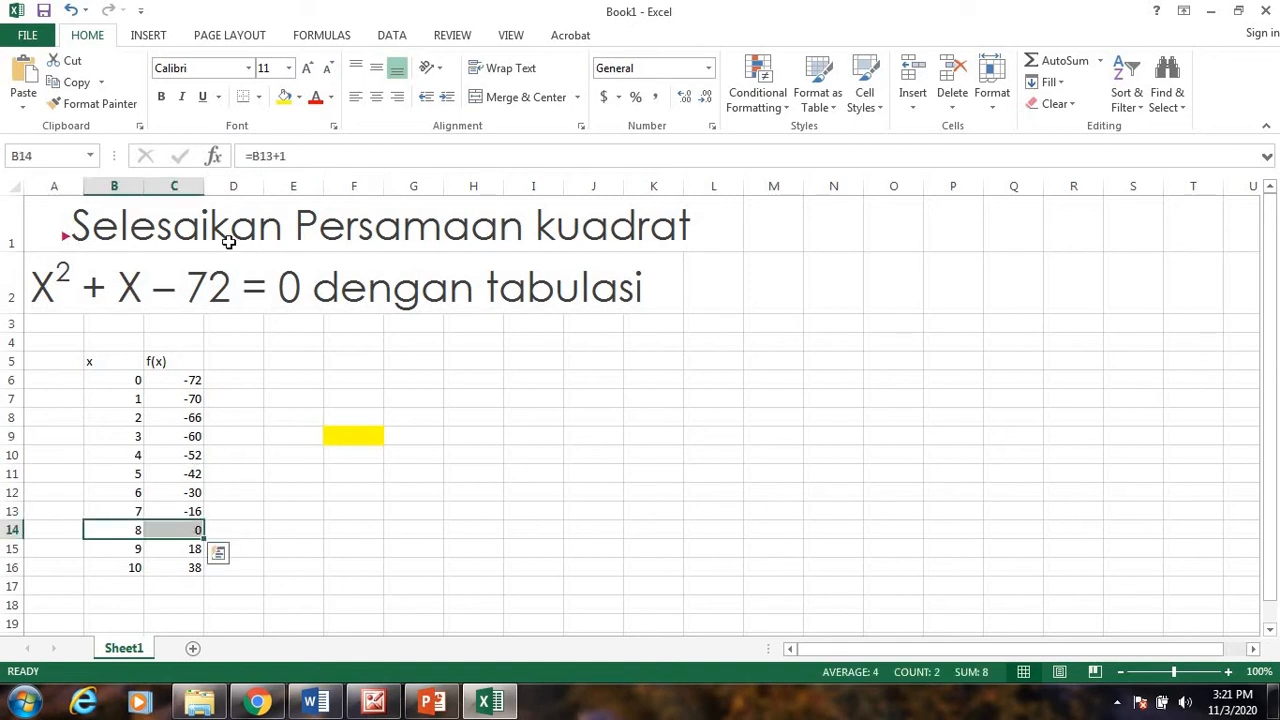
{"action": "left_click", "coordinate": [284, 100]}
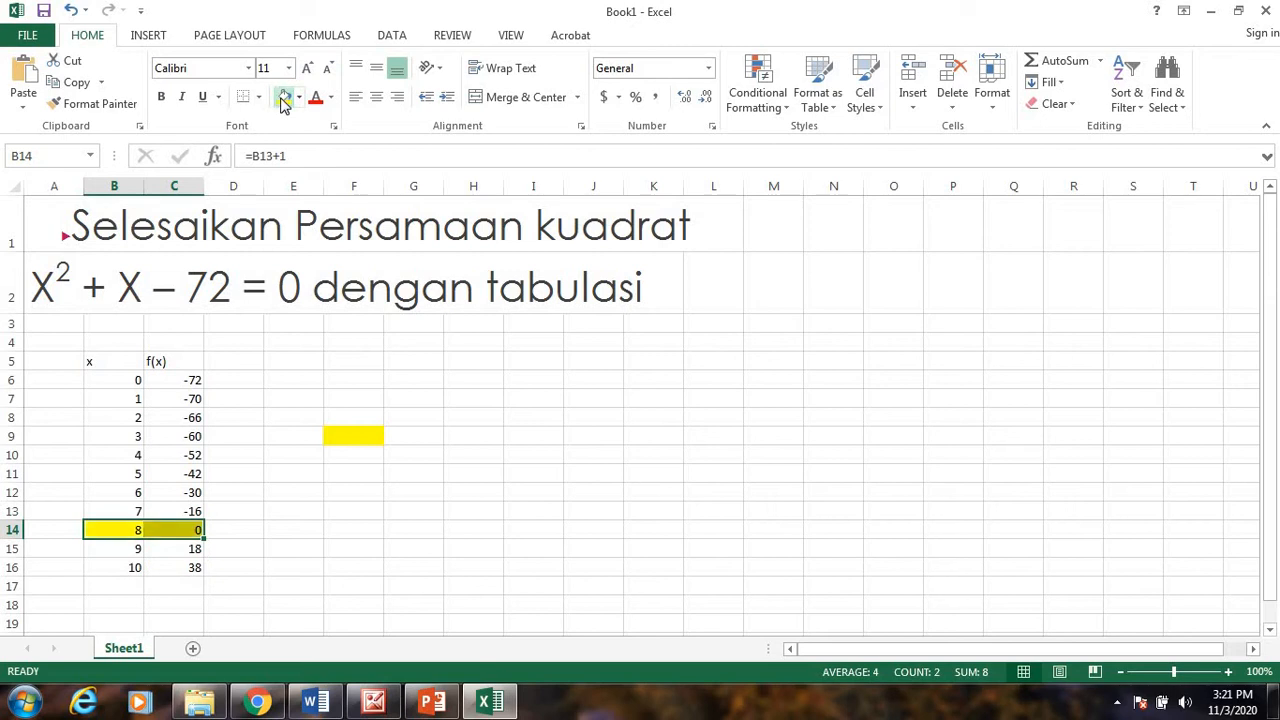
{"action": "left_click", "coordinate": [270, 378]}
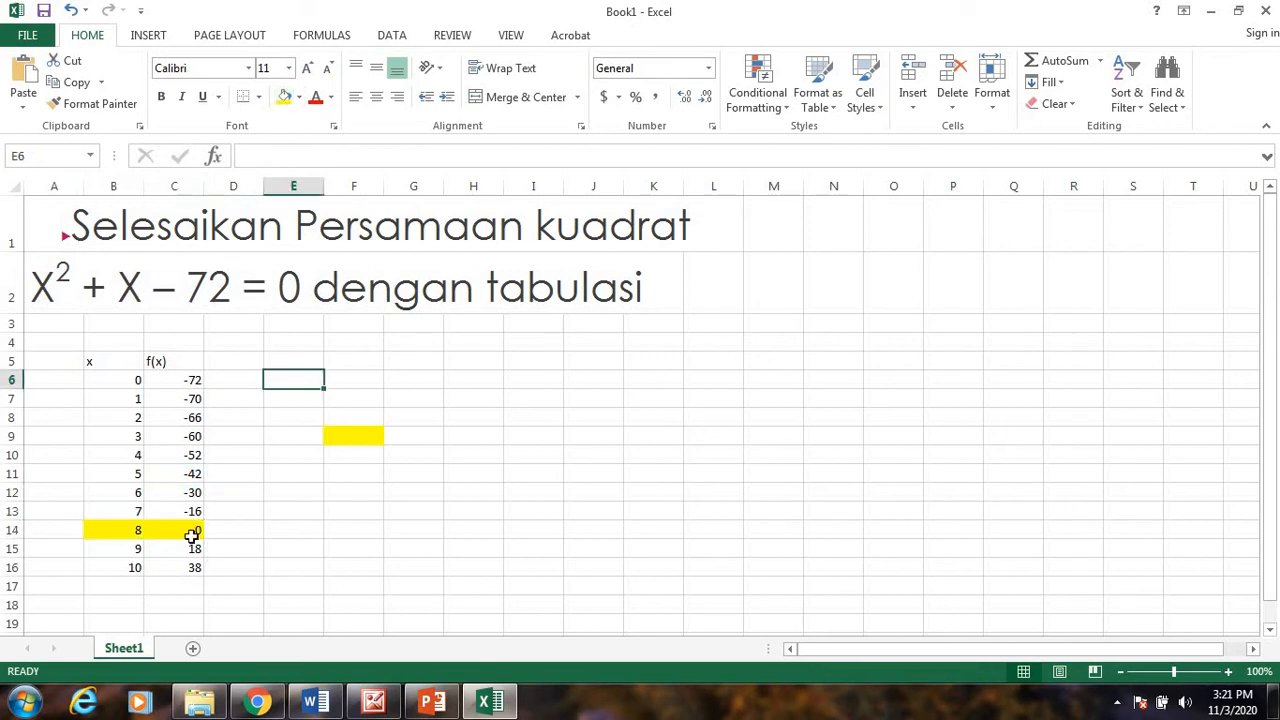
- Make the x value in cell B14 bold
{"action": "left_click", "coordinate": [134, 531]}
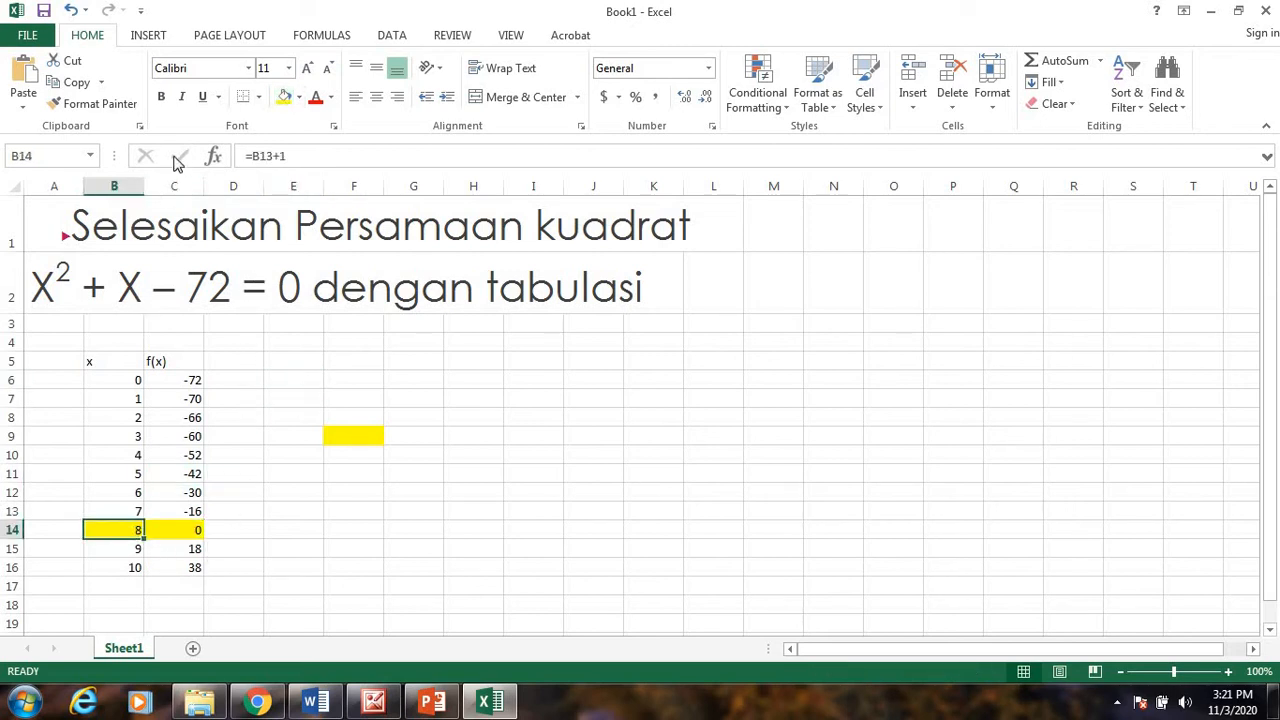
{"action": "left_click", "coordinate": [161, 96]}
{"action": "left_click", "coordinate": [240, 432]}
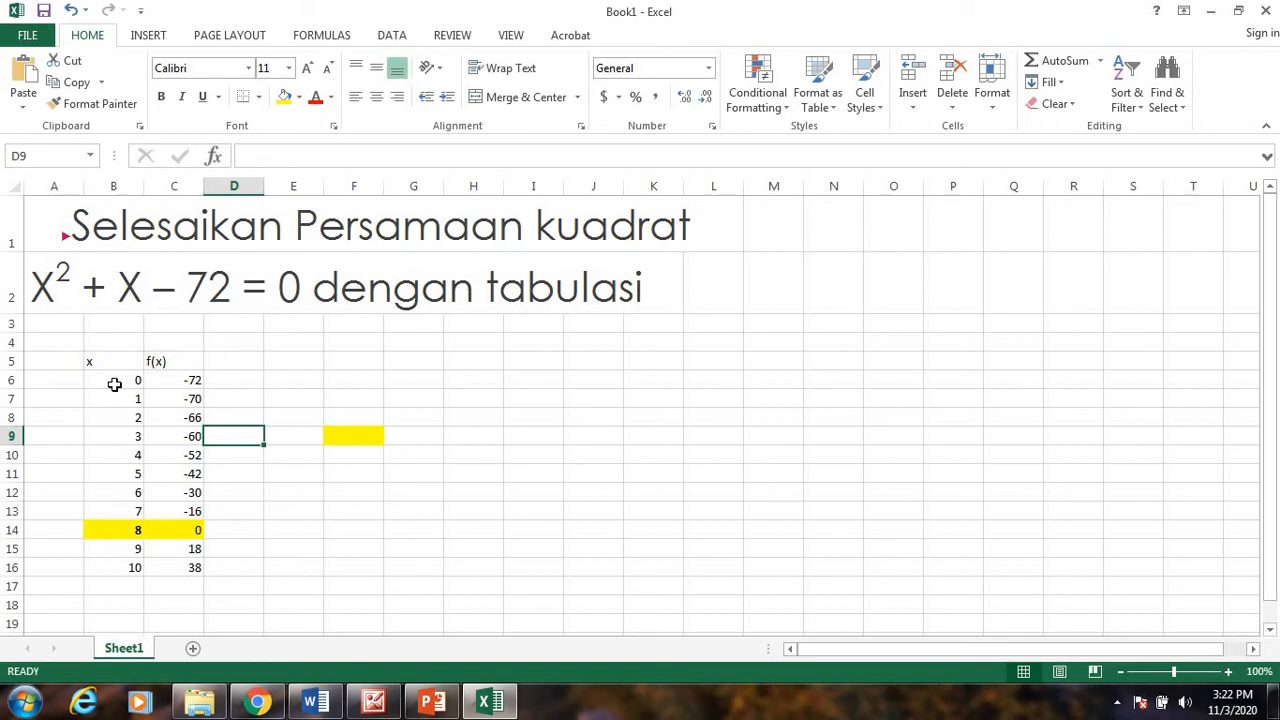
{"action": "left_click", "coordinate": [272, 376]}
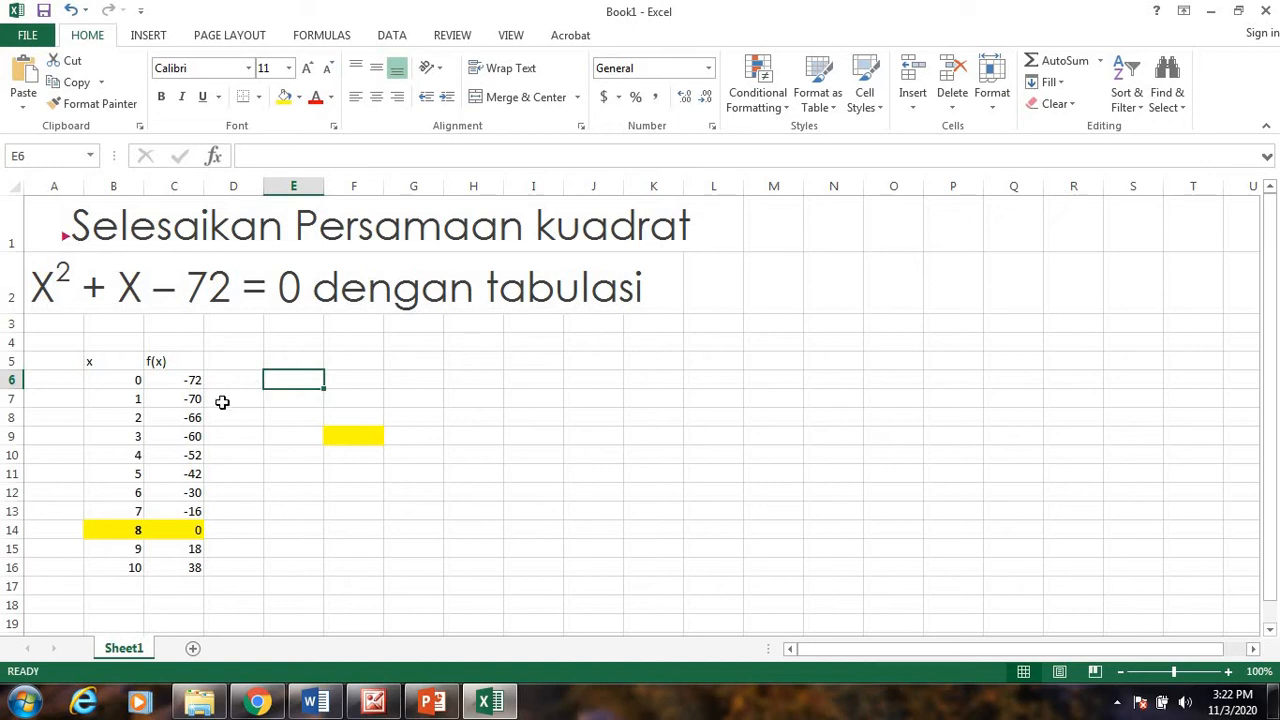
- Insert a scatter chart with straight lines and markers from B6:C16 and move it to about columns K to R
{"action": "left_click", "coordinate": [123, 382]}
{"action": "left_click_drag", "start_coordinate": [123, 382], "coordinate": [187, 568]}
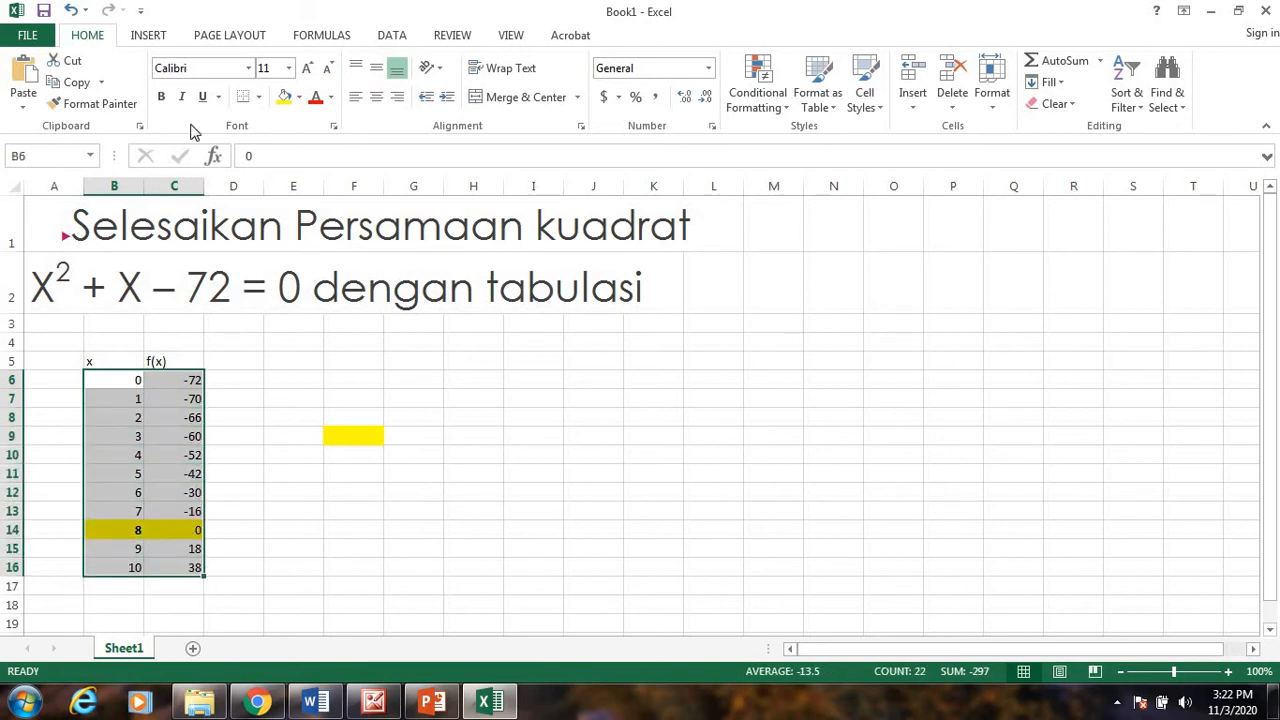
{"action": "left_click", "coordinate": [163, 38]}
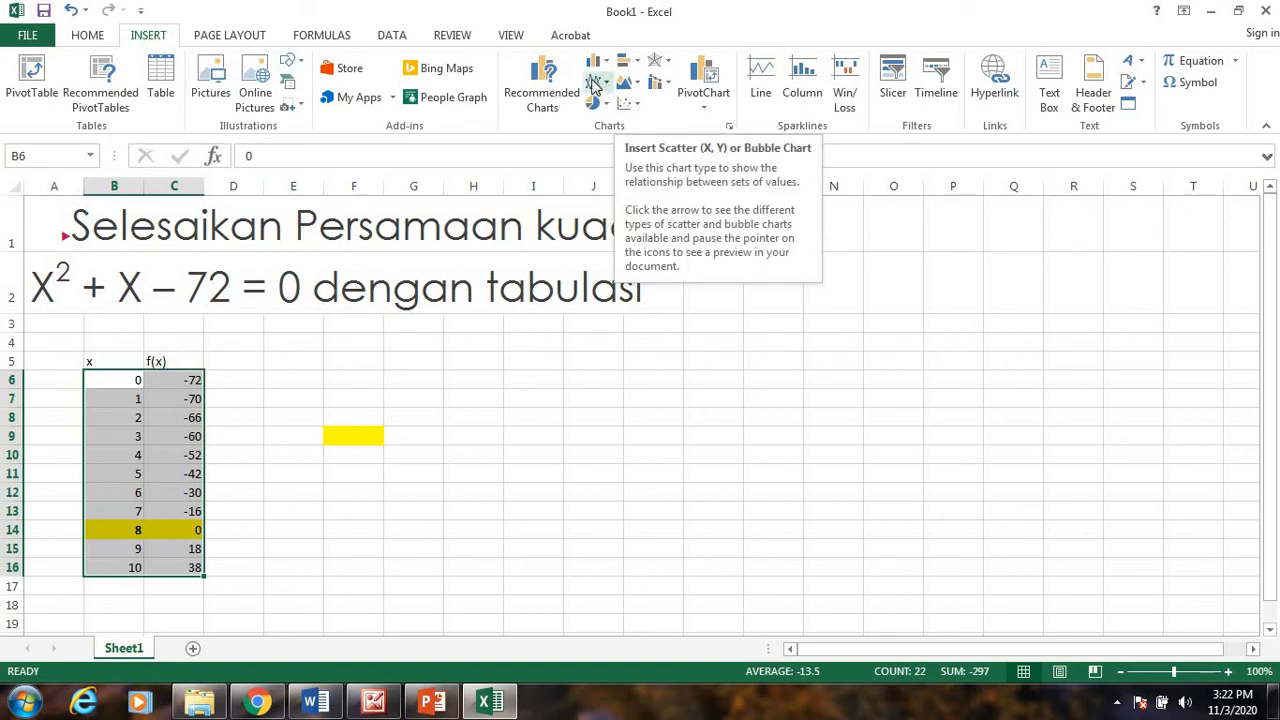
{"action": "left_click", "coordinate": [639, 110]}
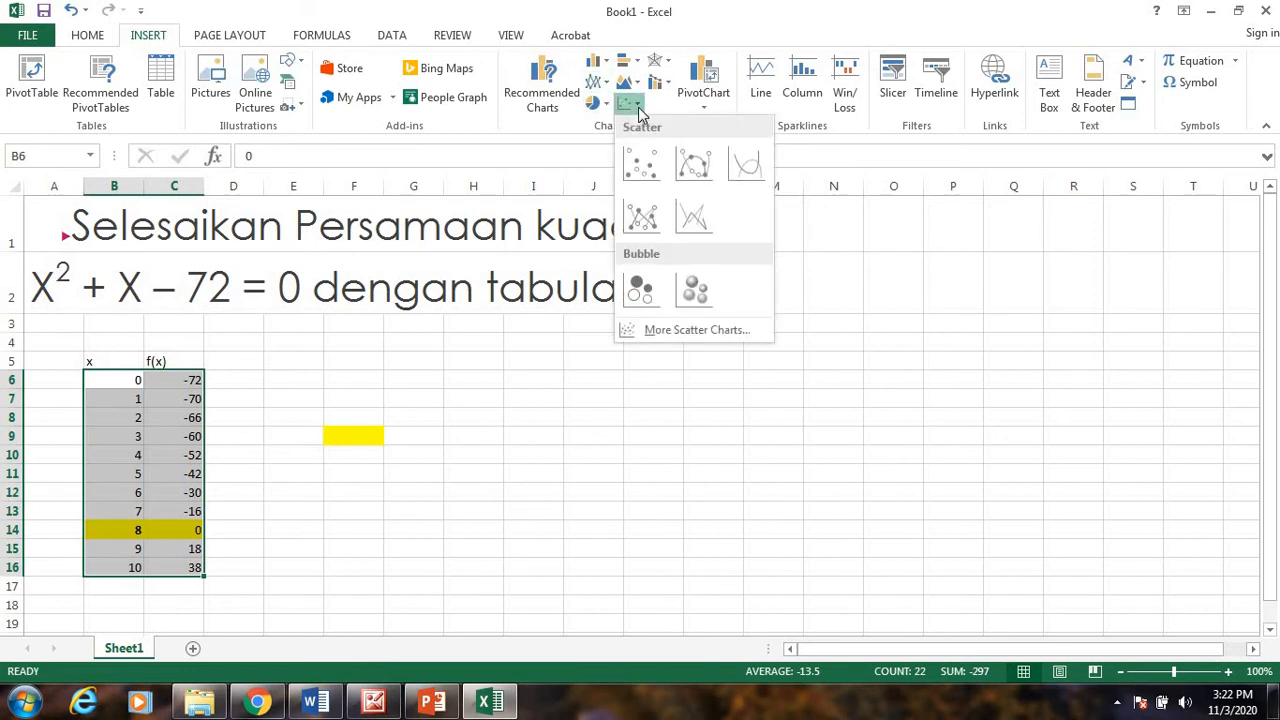
{"action": "left_click", "coordinate": [645, 218]}
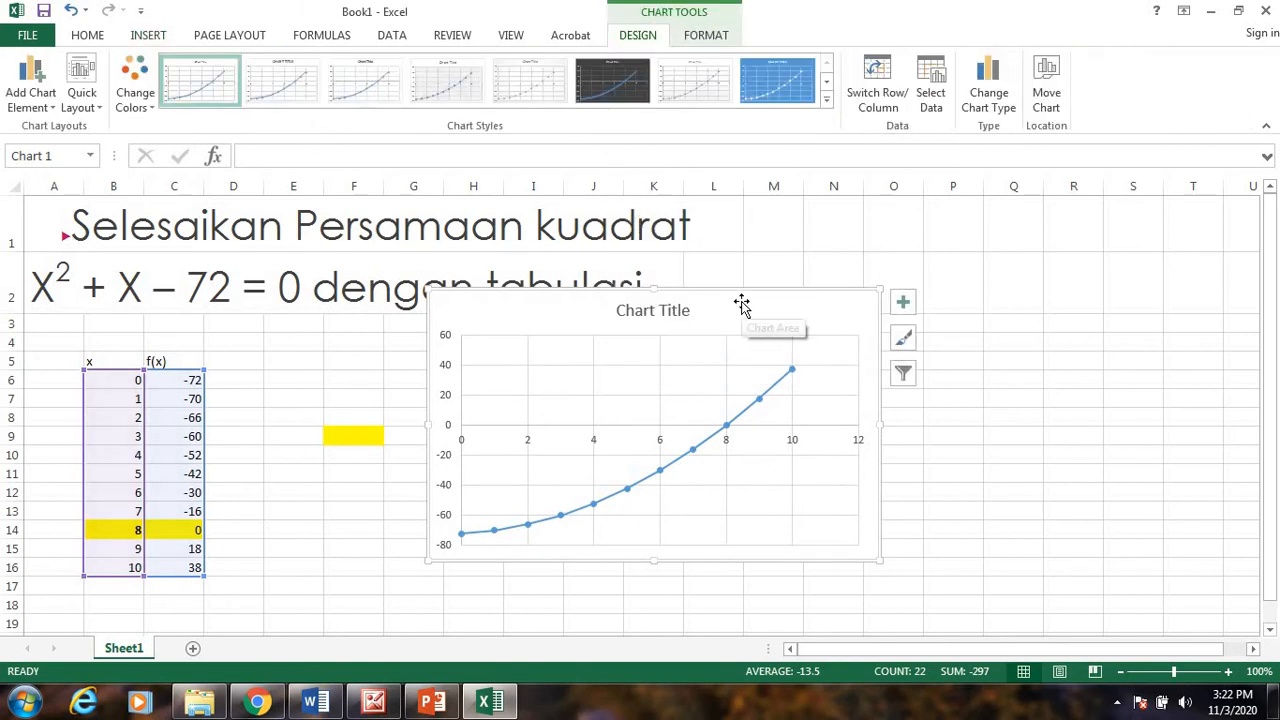
{"action": "left_click_drag", "start_coordinate": [741, 303], "coordinate": [951, 298]}
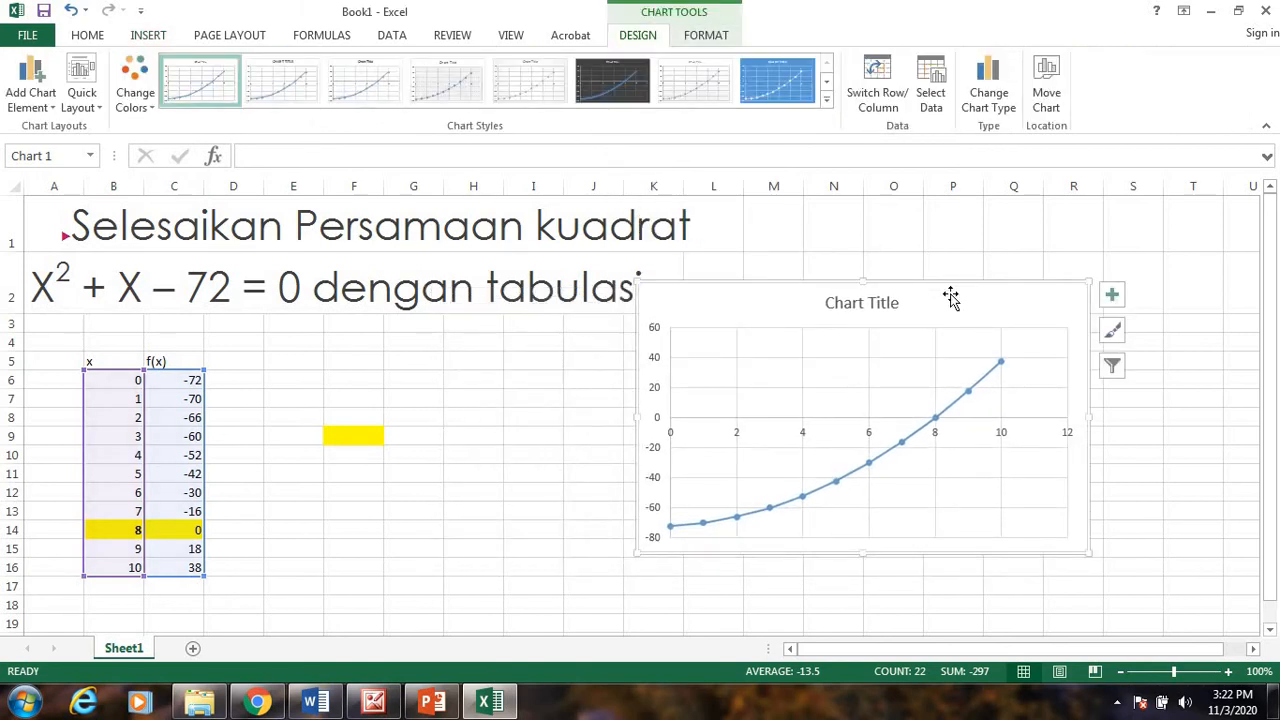
- Delete the scatter chart of the x and f(x) values
{"action": "mouse_move", "coordinate": [938, 427]}
{"action": "mouse_move", "coordinate": [670, 527]}
{"action": "key", "text": "Delete"}
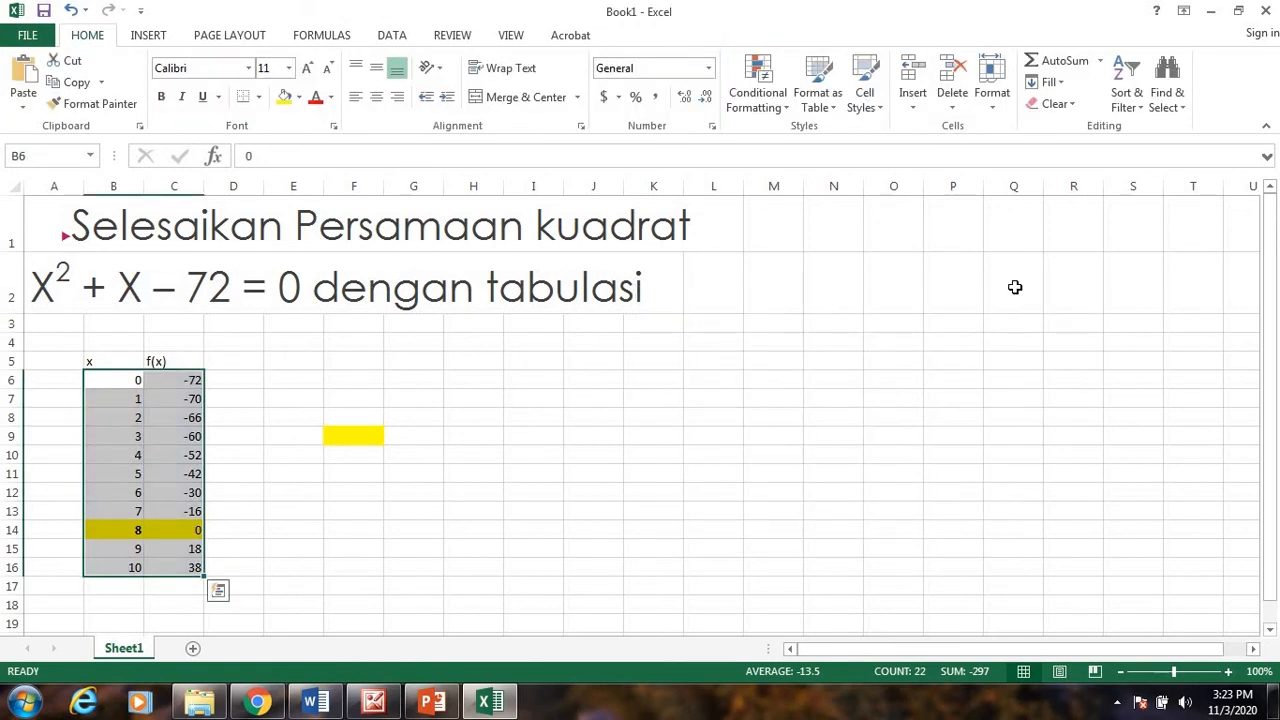
- Set the starting x value in cell B6 to -10
{"action": "left_click", "coordinate": [127, 379]}
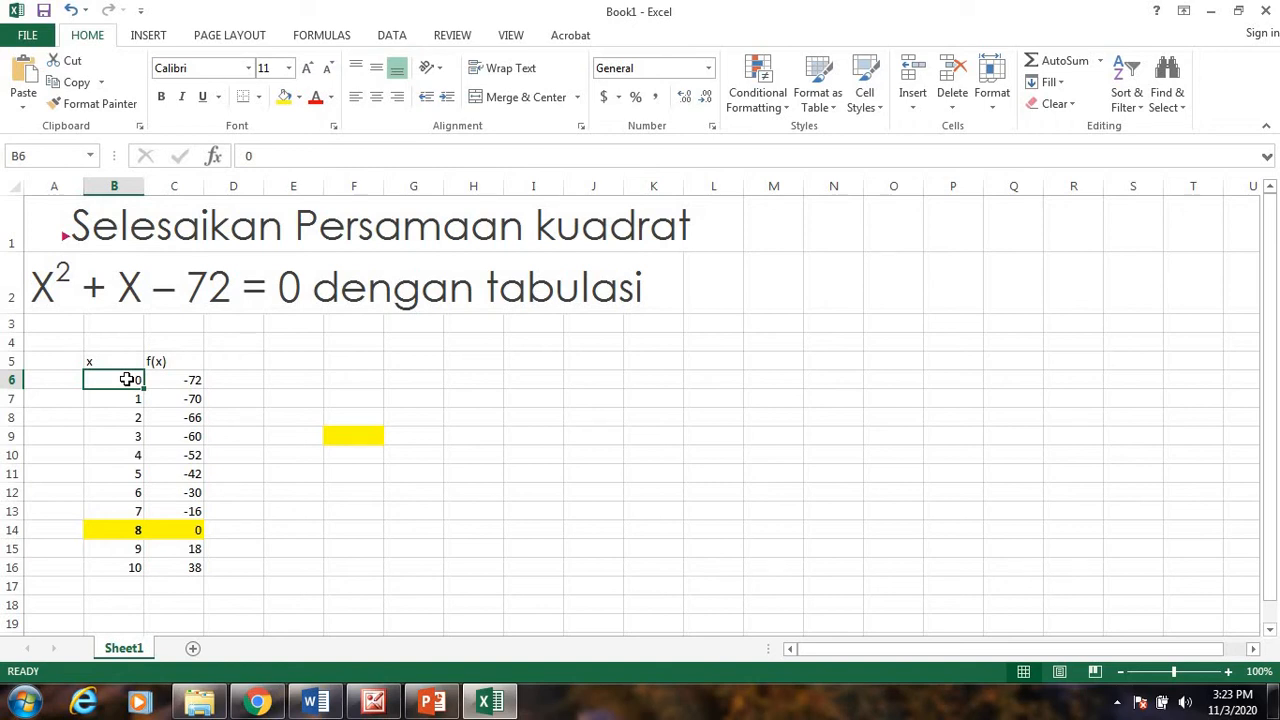
{"action": "type", "text": "-10"}
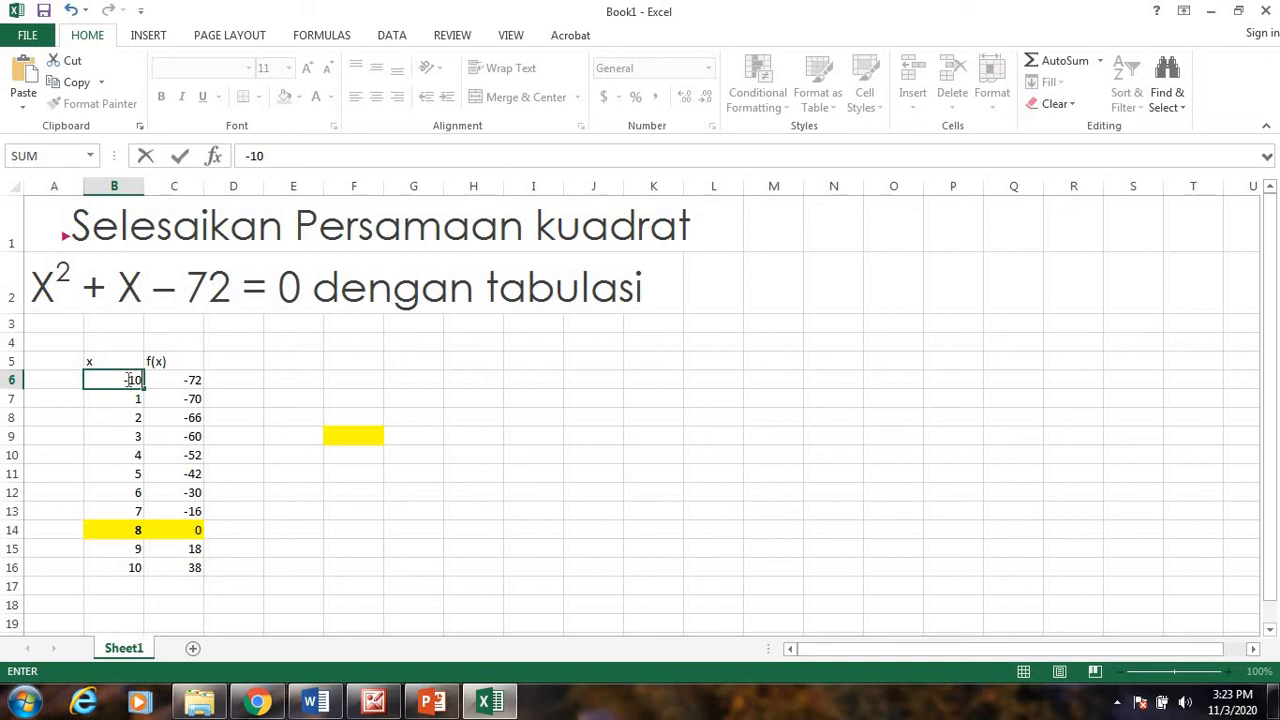
{"action": "key", "text": "Return"}
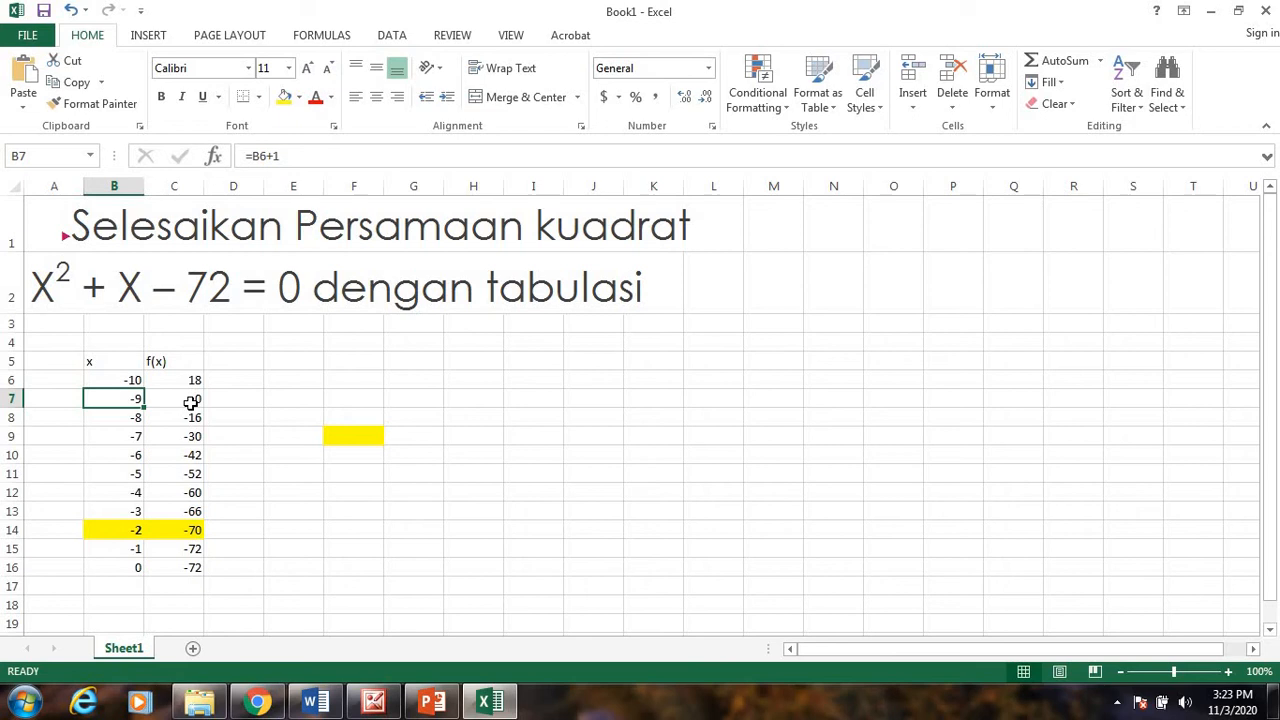
- Extend the x series and the f(x) formula from row 16 down to row 25
{"action": "scroll", "coordinate": [443, 480], "scroll_direction": "down", "scroll_amount": 1}
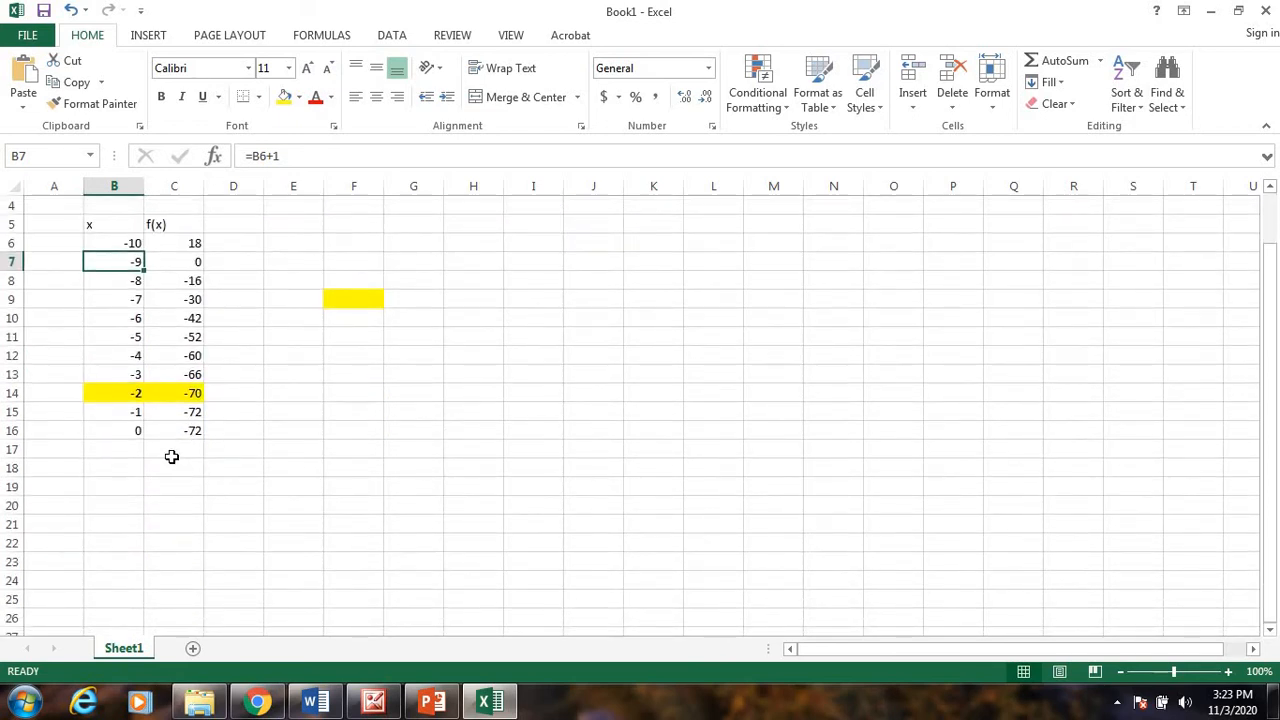
{"action": "left_click", "coordinate": [134, 429]}
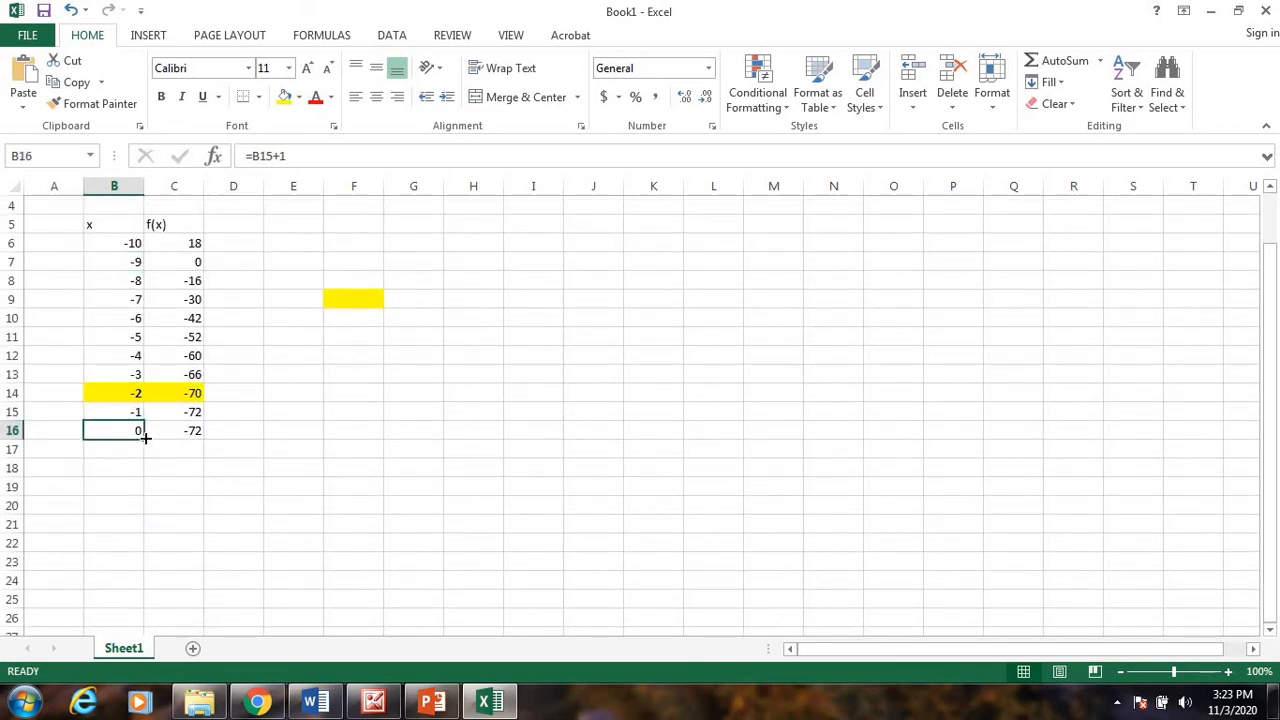
{"action": "left_click_drag", "start_coordinate": [145, 437], "coordinate": [128, 610]}
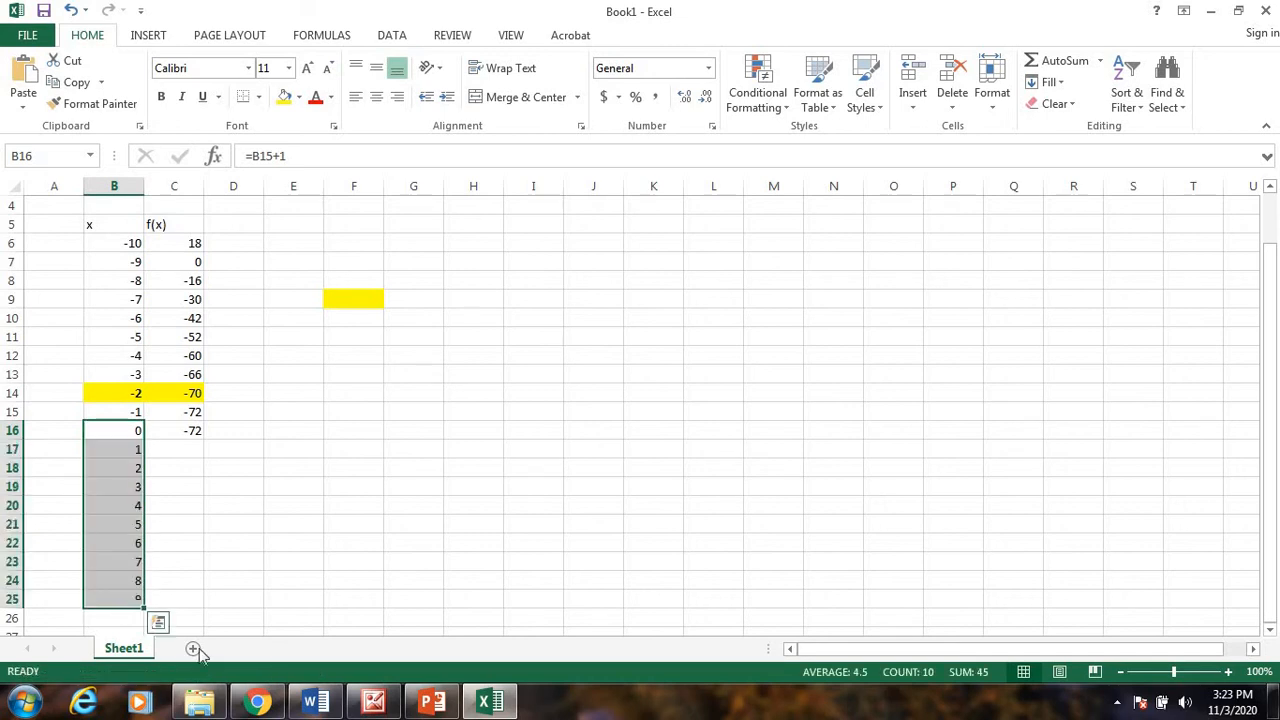
{"action": "left_click", "coordinate": [195, 431]}
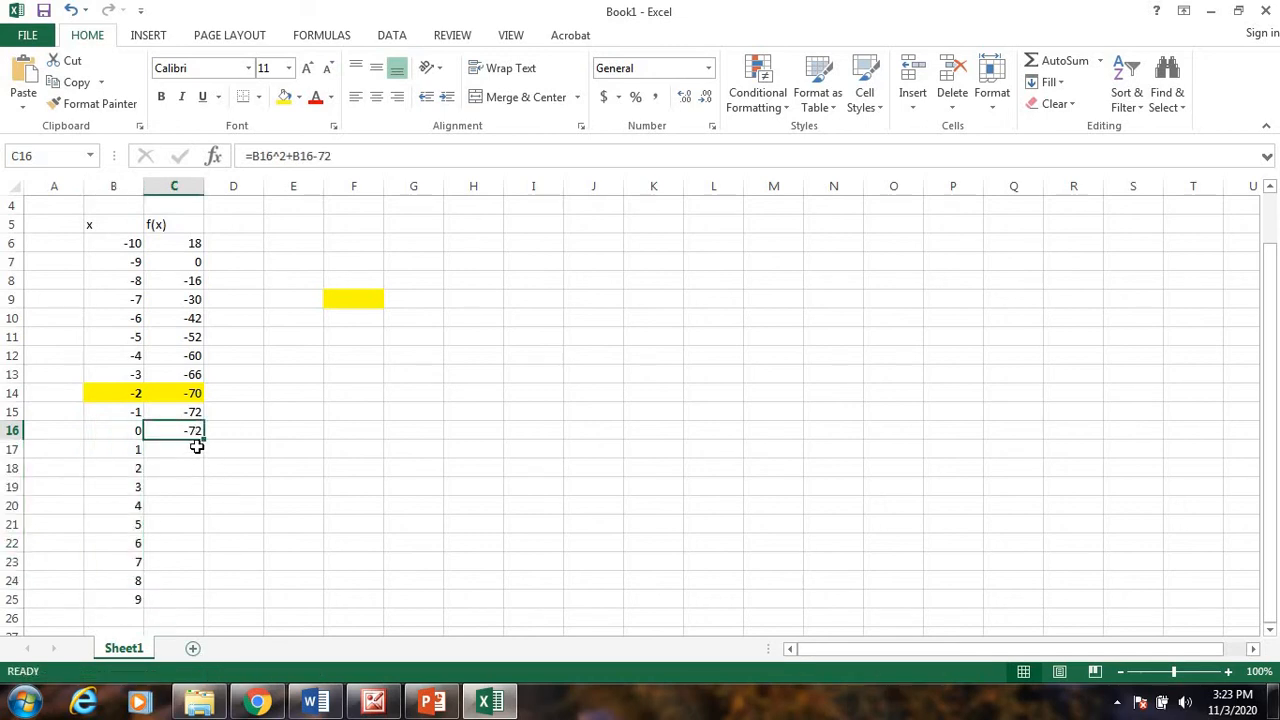
{"action": "left_click_drag", "start_coordinate": [203, 441], "coordinate": [205, 605]}
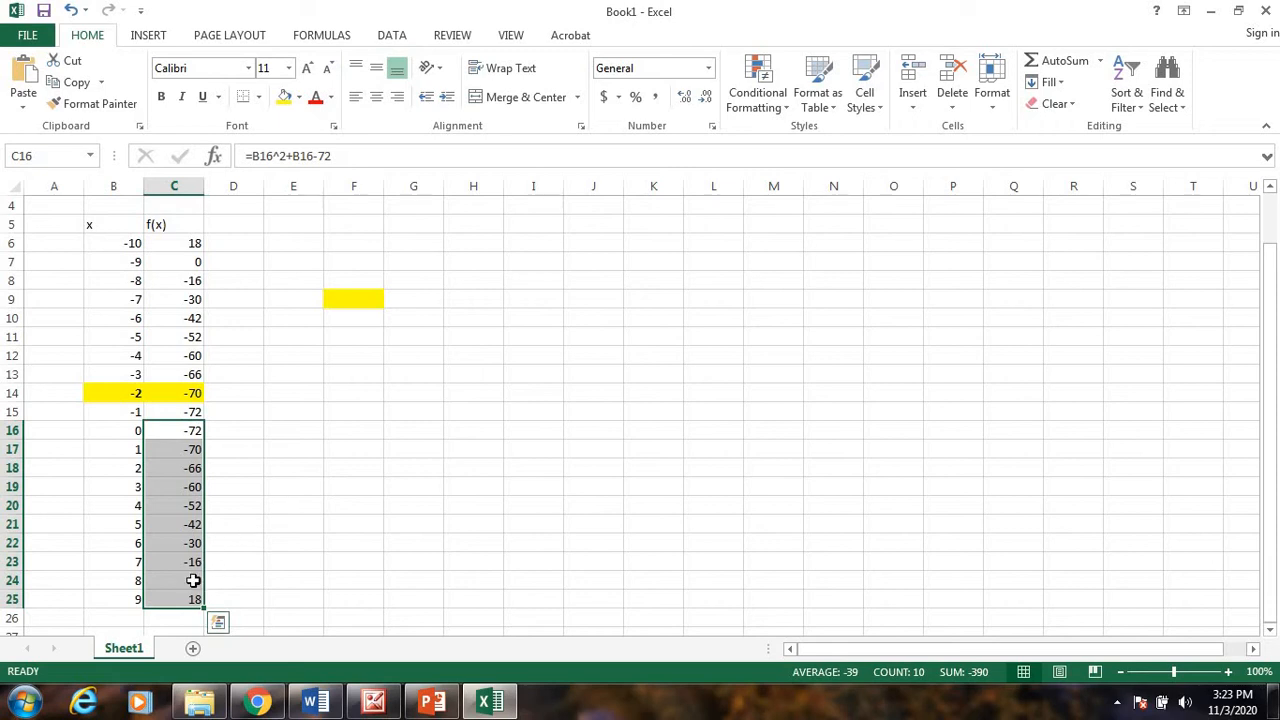
- Change the yellow fill of B14:C14 to white
{"action": "left_click_drag", "start_coordinate": [120, 393], "coordinate": [175, 396]}
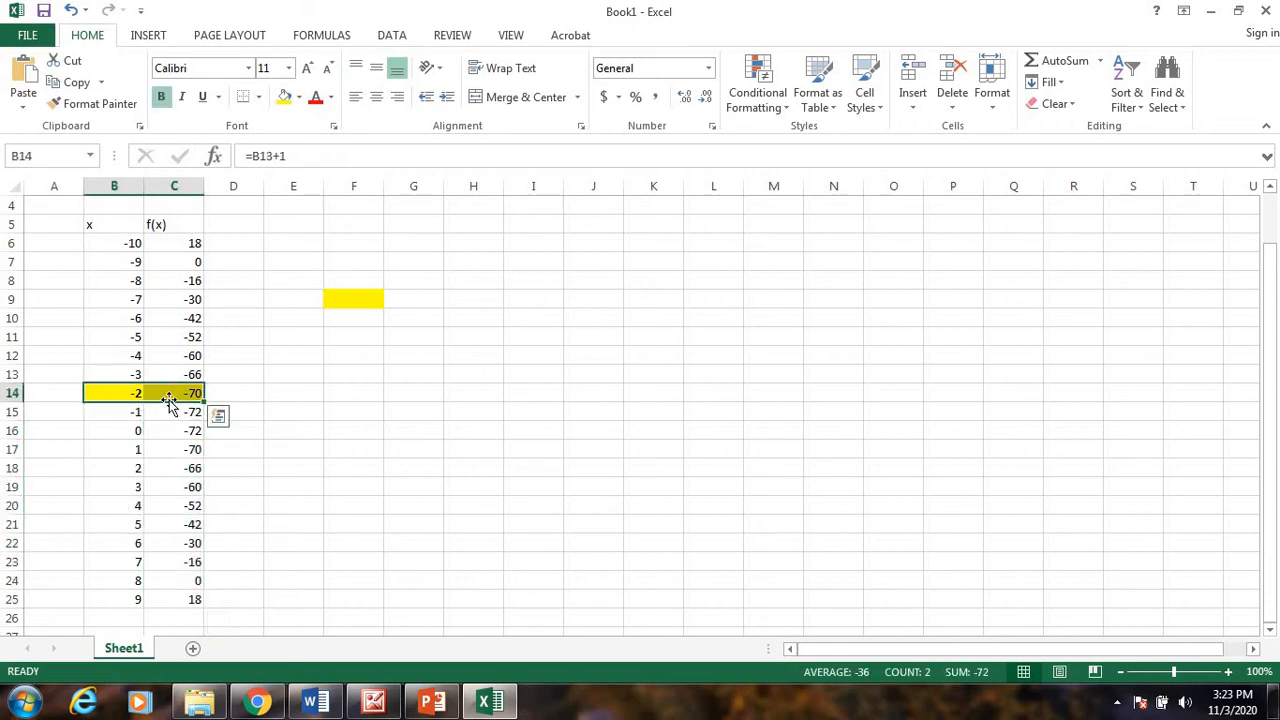
{"action": "left_click", "coordinate": [298, 97]}
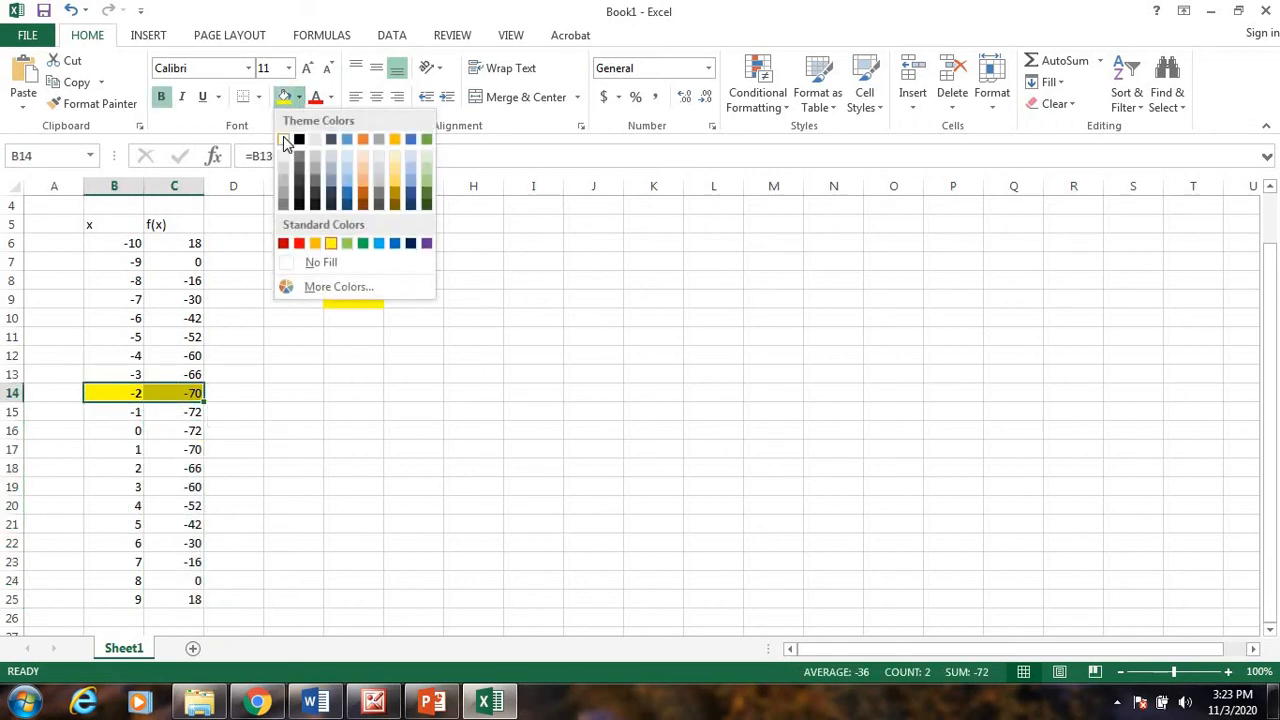
{"action": "left_click", "coordinate": [288, 136]}
{"action": "left_click", "coordinate": [283, 378]}
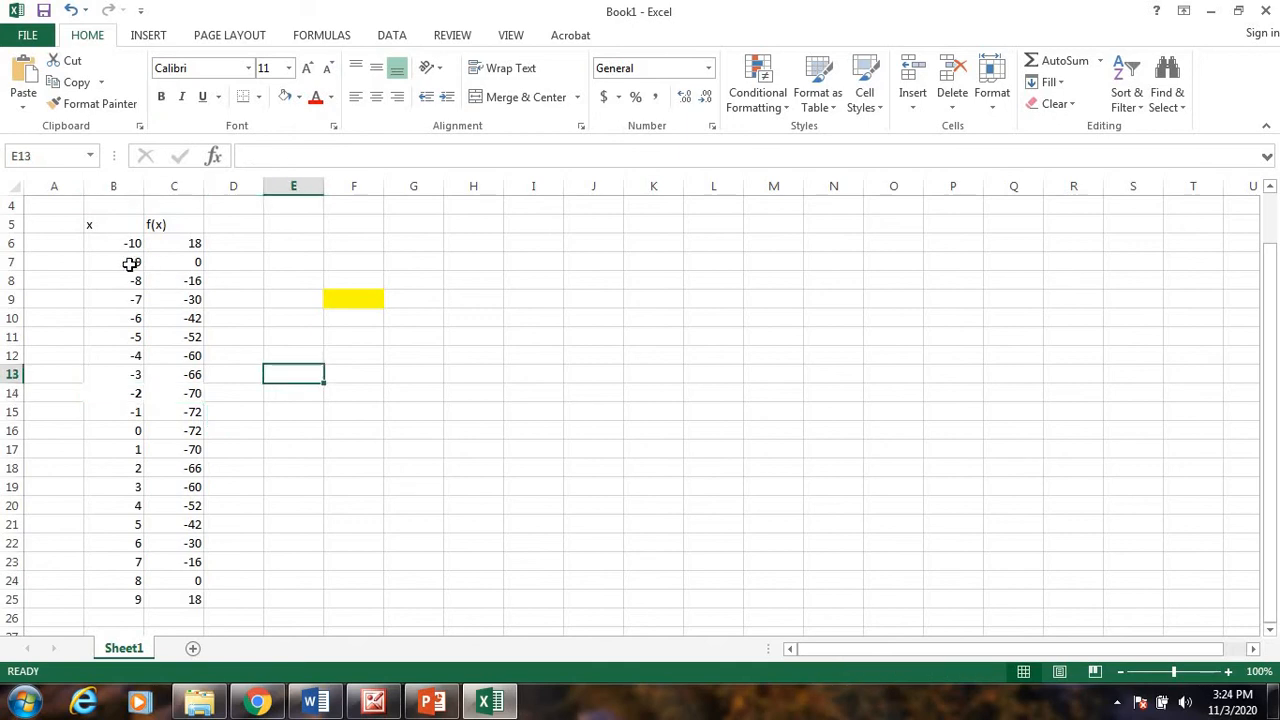
- Fill the x cells where f(x) is zero, B7 and B24, with standard orange
{"action": "mouse_move", "coordinate": [130, 263]}
{"action": "left_mouse_down"}
{"action": "mouse_move", "coordinate": [190, 268]}
{"action": "mouse_move", "coordinate": [128, 263]}
{"action": "left_mouse_up"}
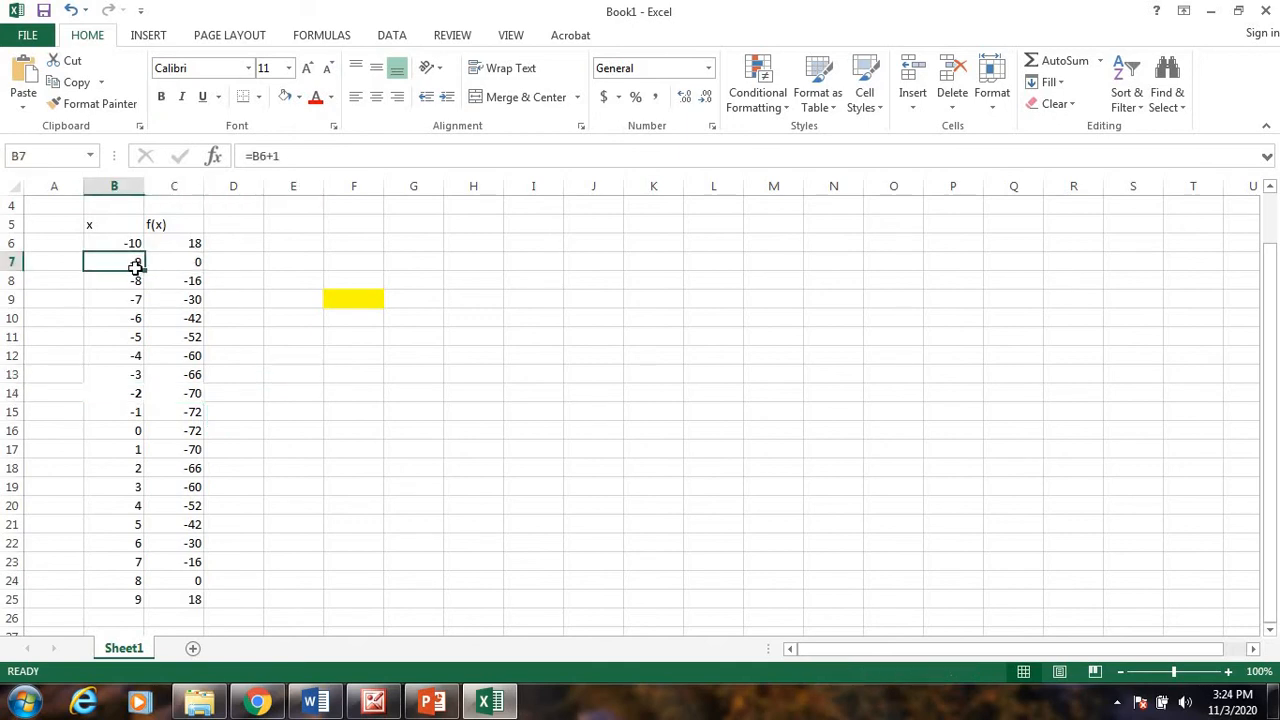
{"action": "left_click", "coordinate": [299, 97]}
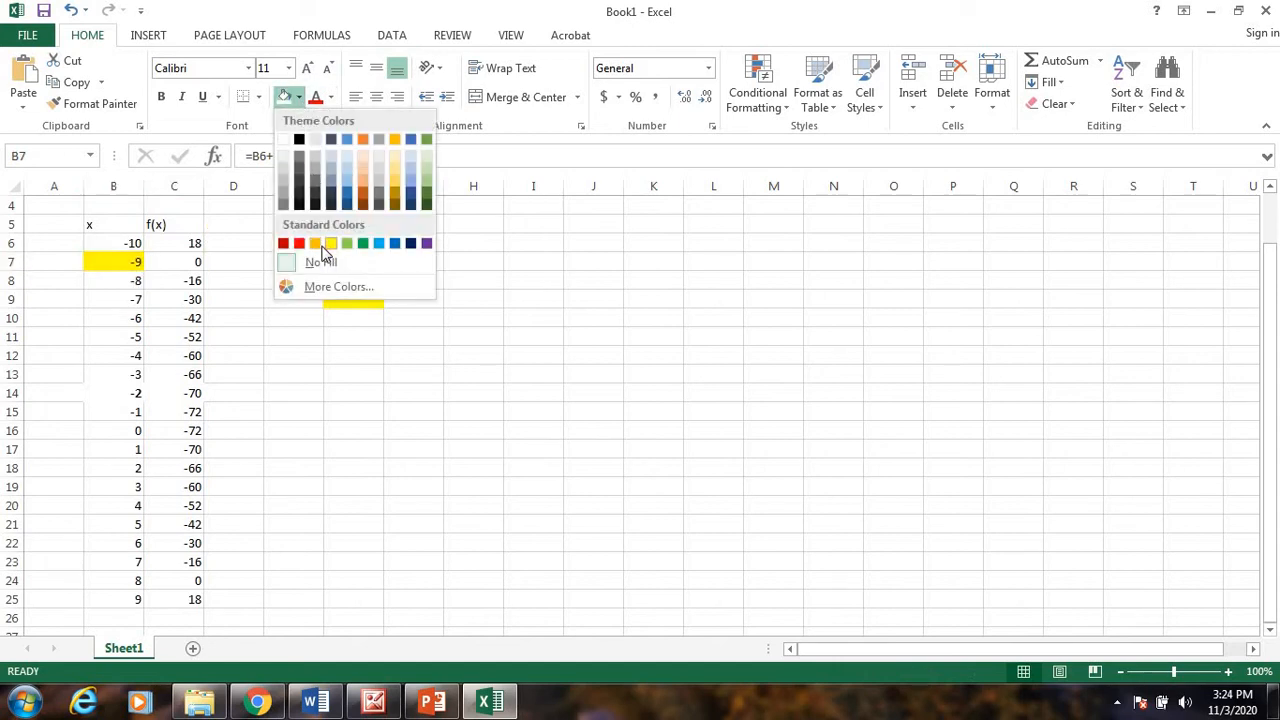
{"action": "left_click", "coordinate": [315, 244]}
{"action": "left_click", "coordinate": [340, 408]}
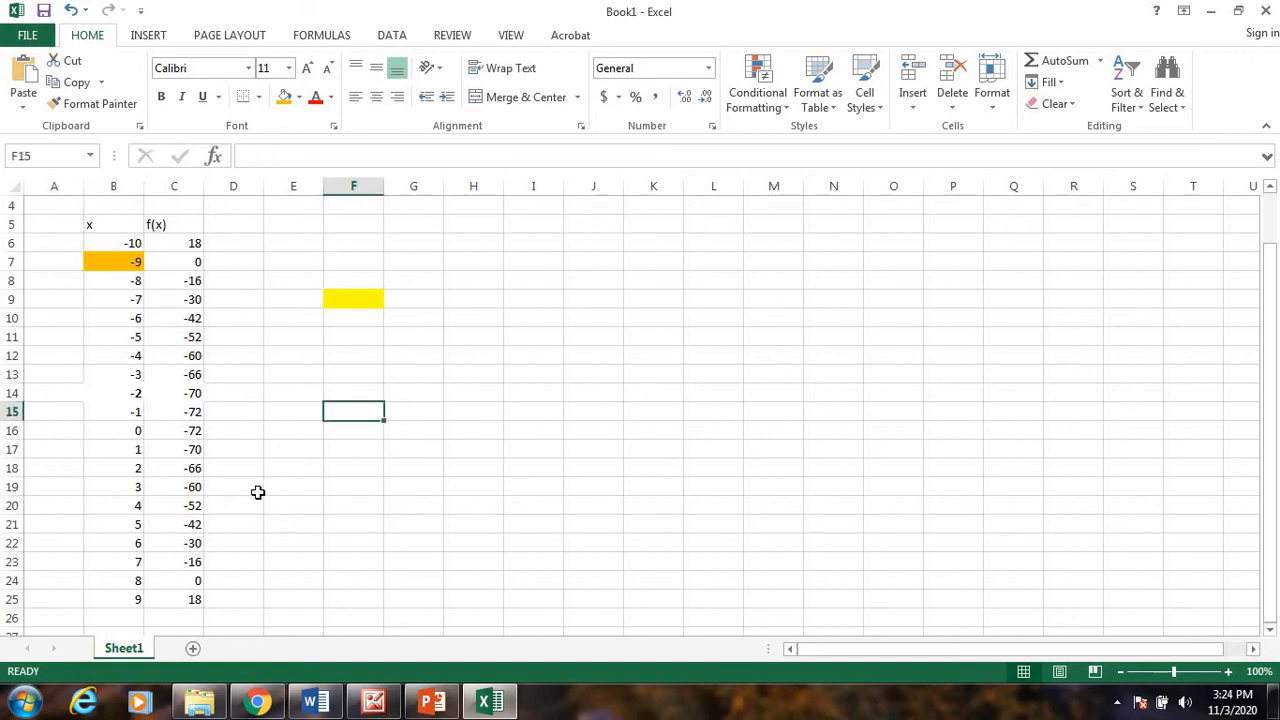
{"action": "left_click", "coordinate": [130, 578]}
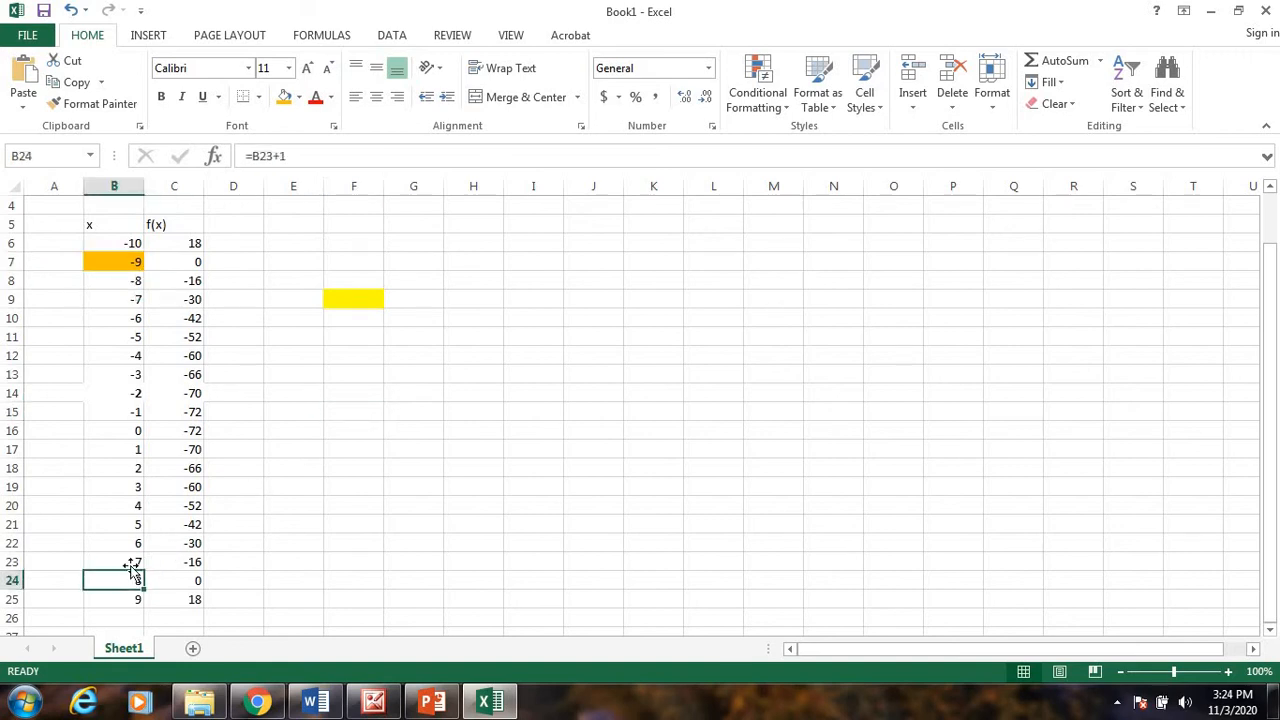
{"action": "left_click", "coordinate": [284, 97]}
{"action": "left_click", "coordinate": [336, 418]}
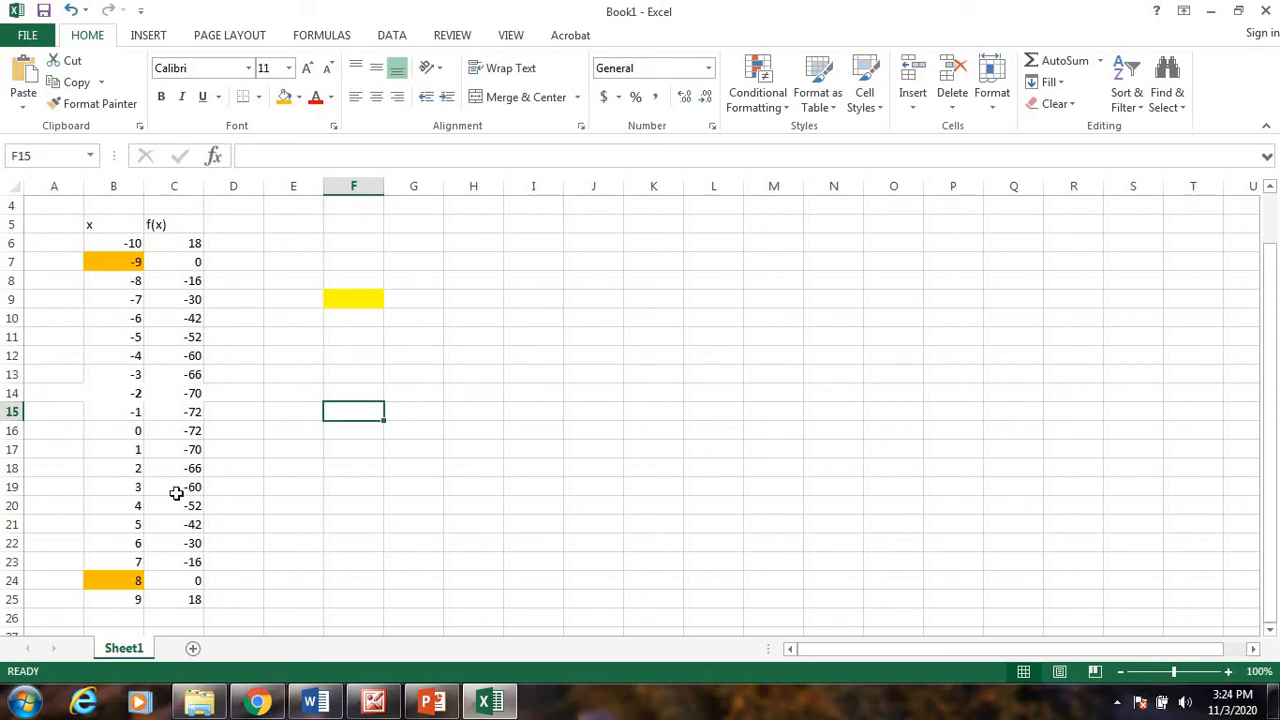
- Write the conclusion "jadi pembuat nol adalah x = -9 atau x=8" in cell E25
{"action": "left_click", "coordinate": [282, 600]}
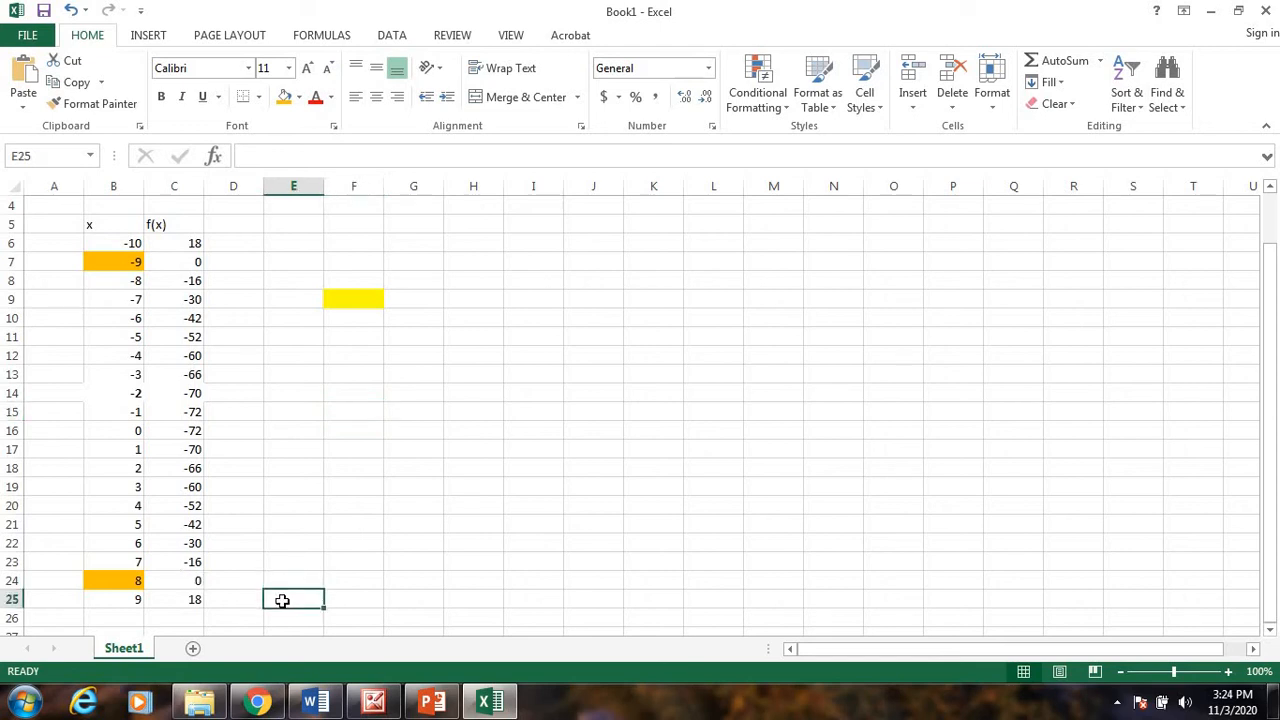
{"action": "type", "text": "jadi"}
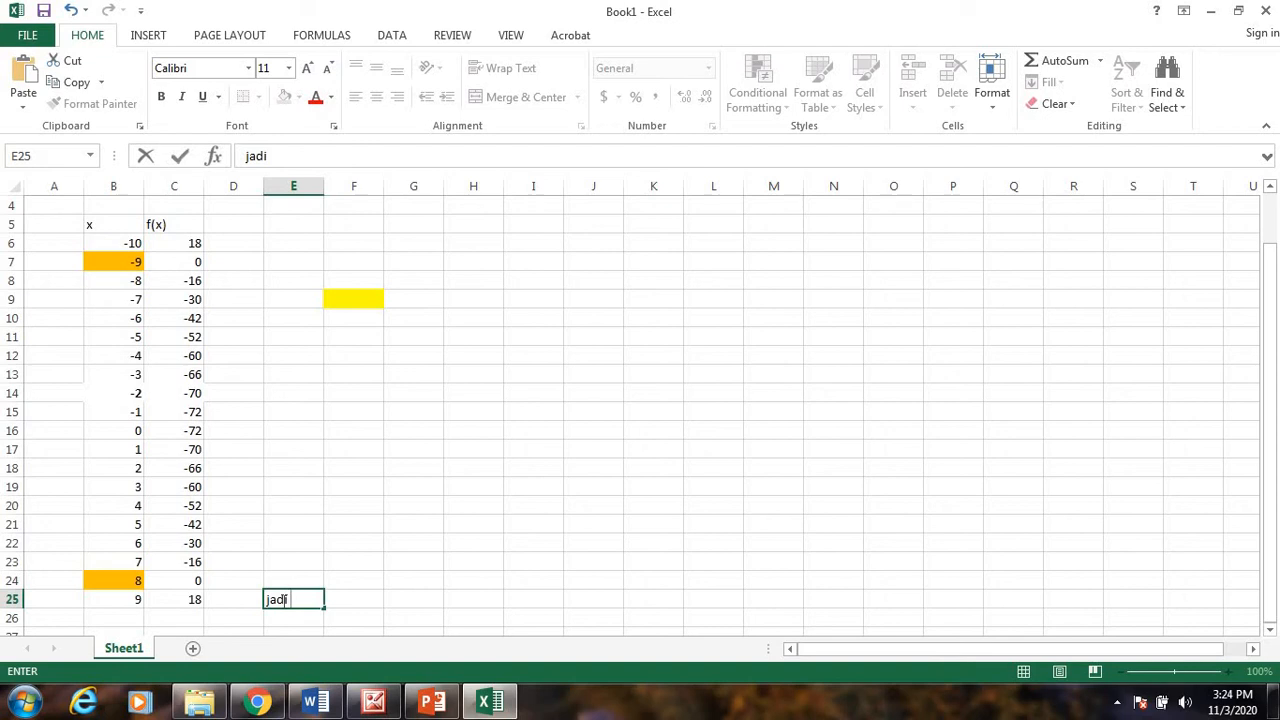
{"action": "type", "text": " pembuat"}
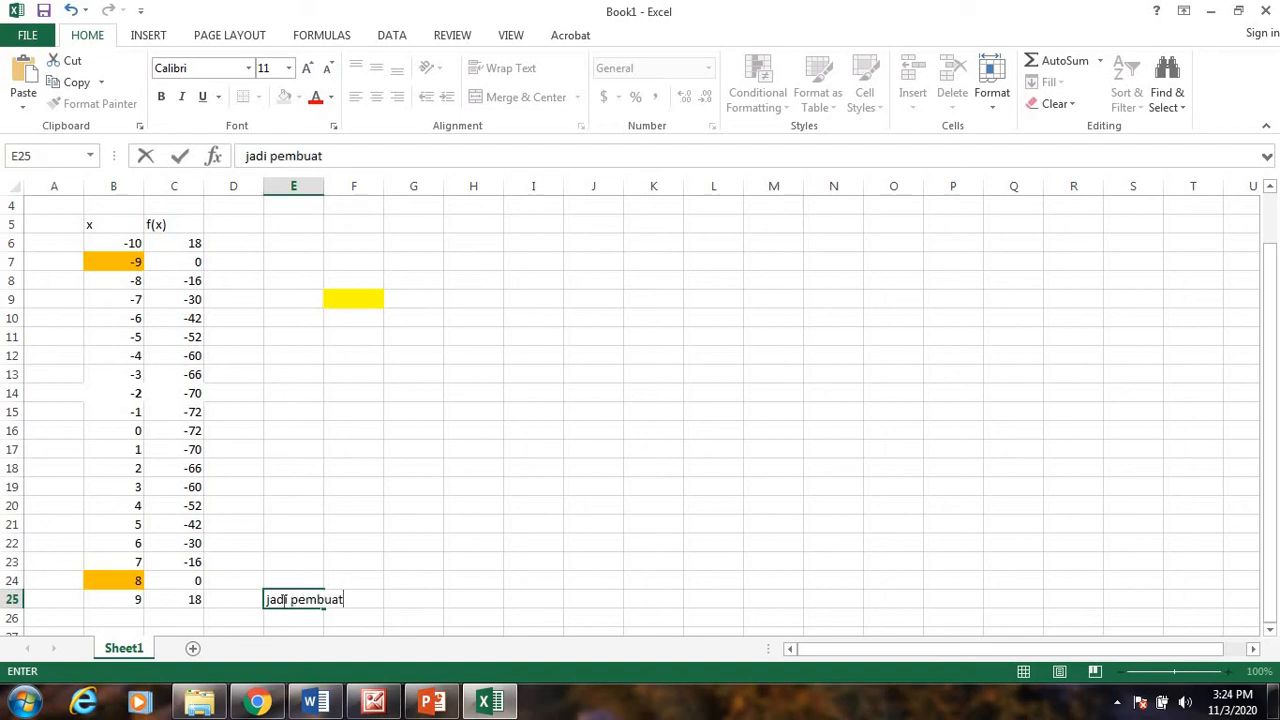
{"action": "type", "text": " nol adalah"}
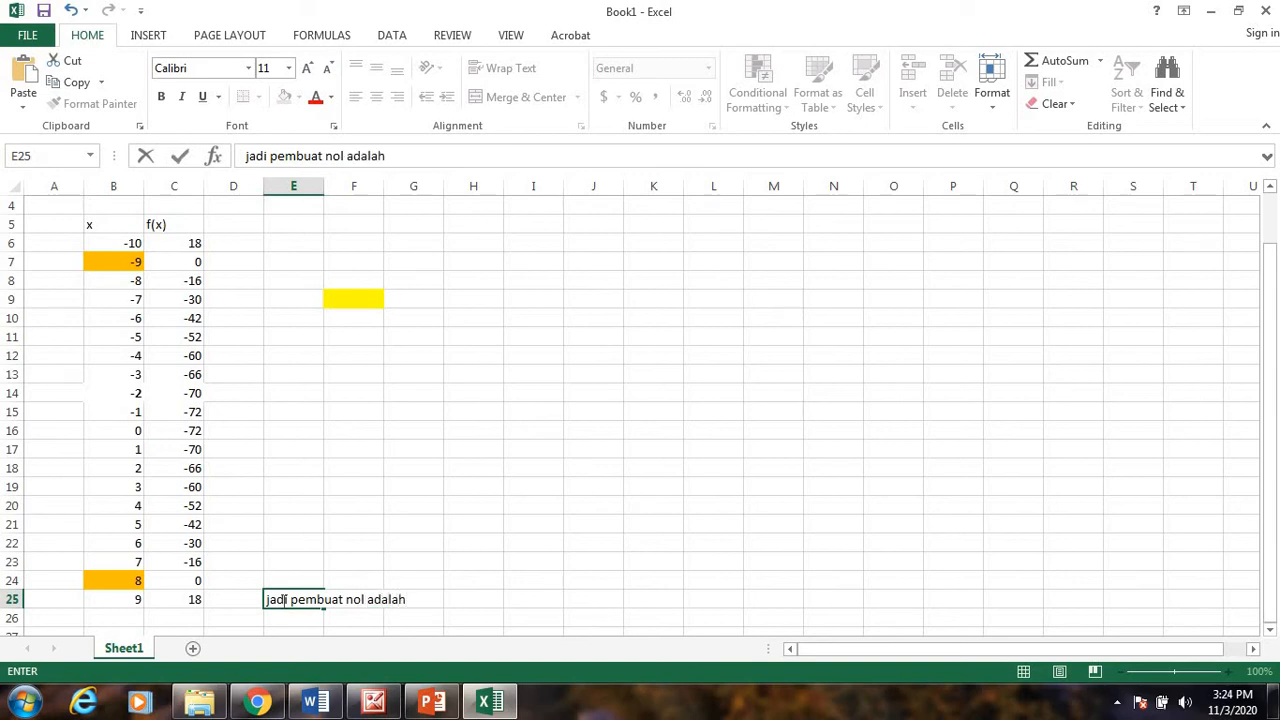
{"action": "type", "text": " x ="}
{"action": "type", "text": " -9"}
{"action": "type", "text": " ara"}
{"action": "key", "text": "BackSpace"}
{"action": "key", "text": "BackSpace"}
{"action": "type", "text": "tau x=8"}
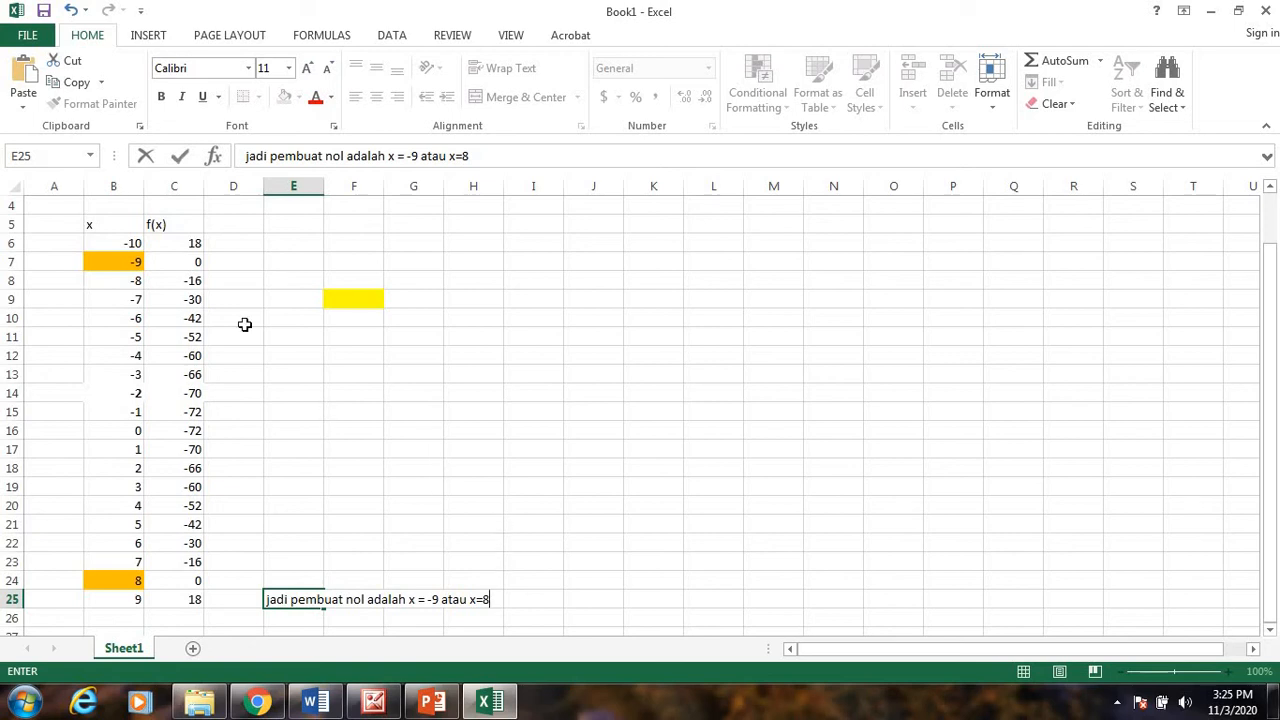
- Insert a scatter chart with straight lines and markers from the data in B6:C25
{"action": "left_click", "coordinate": [132, 244]}
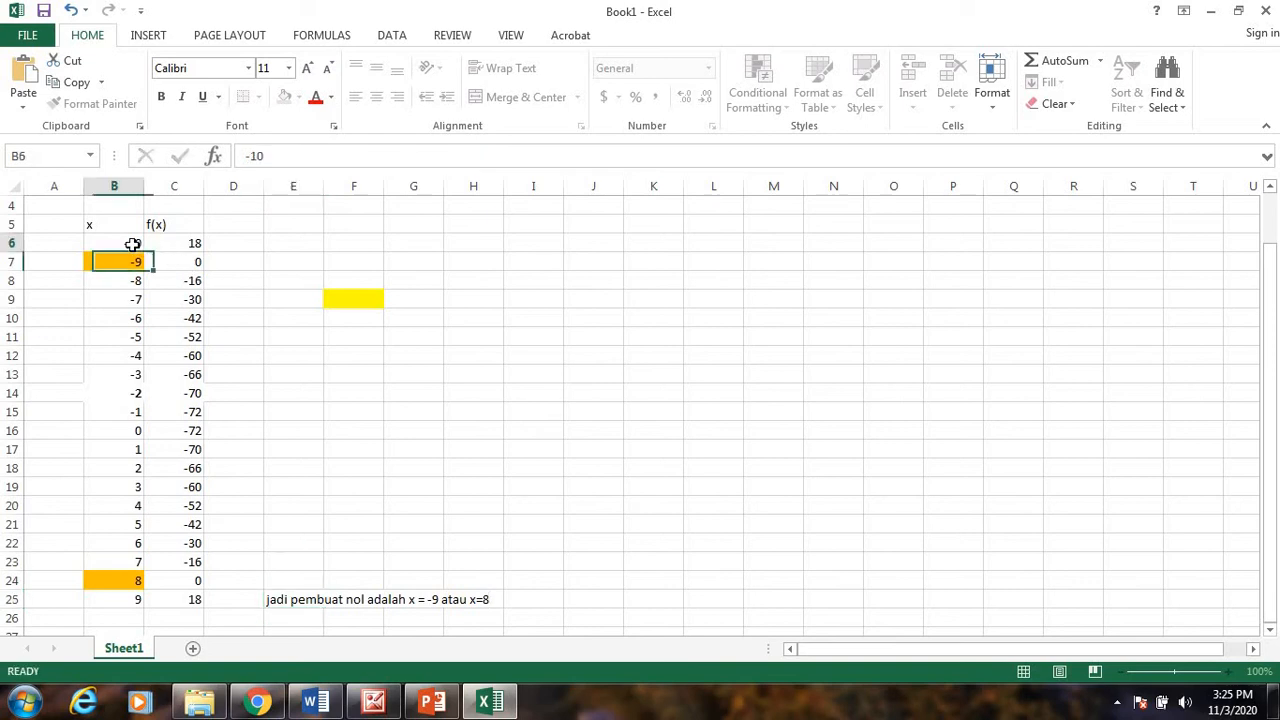
{"action": "left_click_drag", "start_coordinate": [132, 244], "coordinate": [188, 604]}
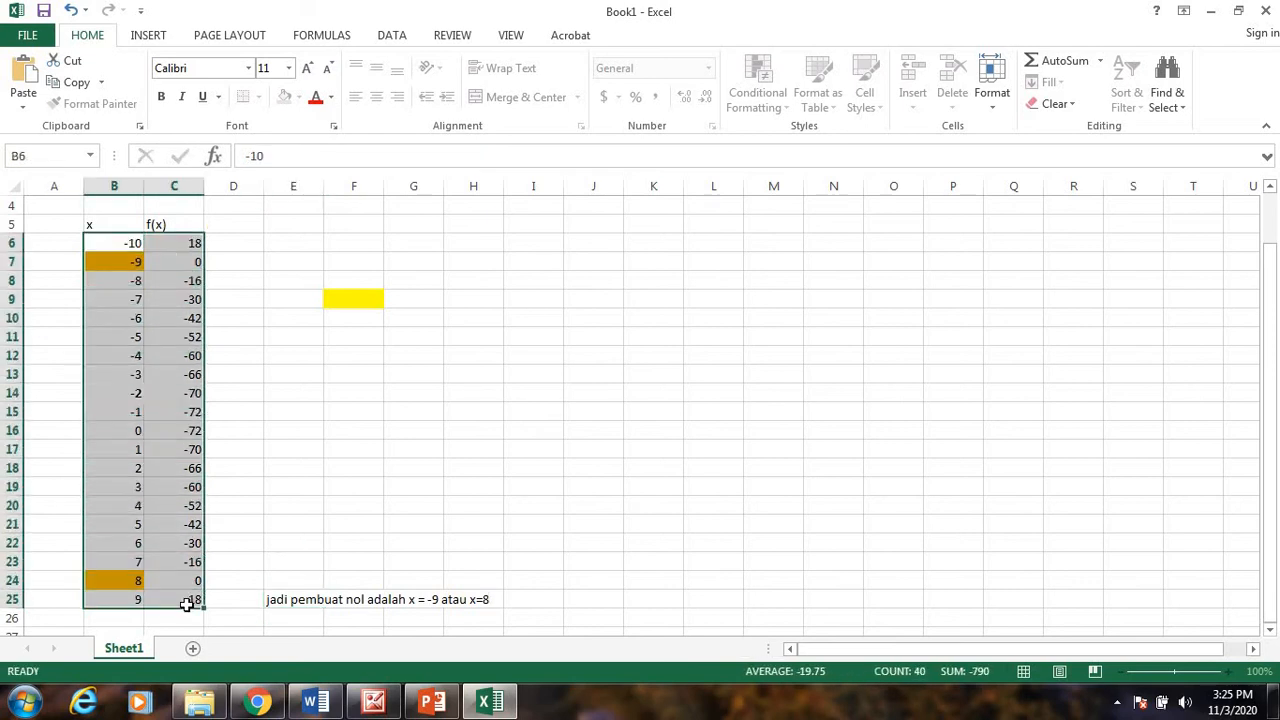
{"action": "left_click", "coordinate": [150, 36]}
{"action": "left_click", "coordinate": [632, 104]}
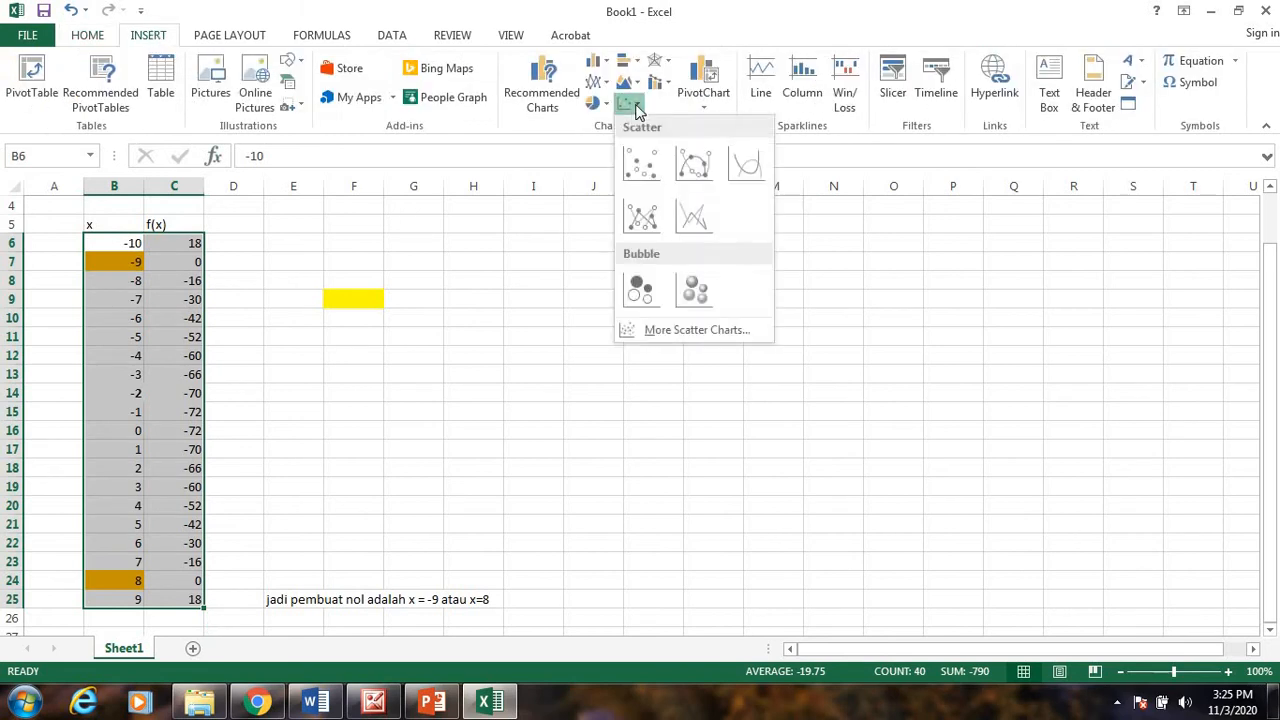
{"action": "left_click", "coordinate": [655, 219]}
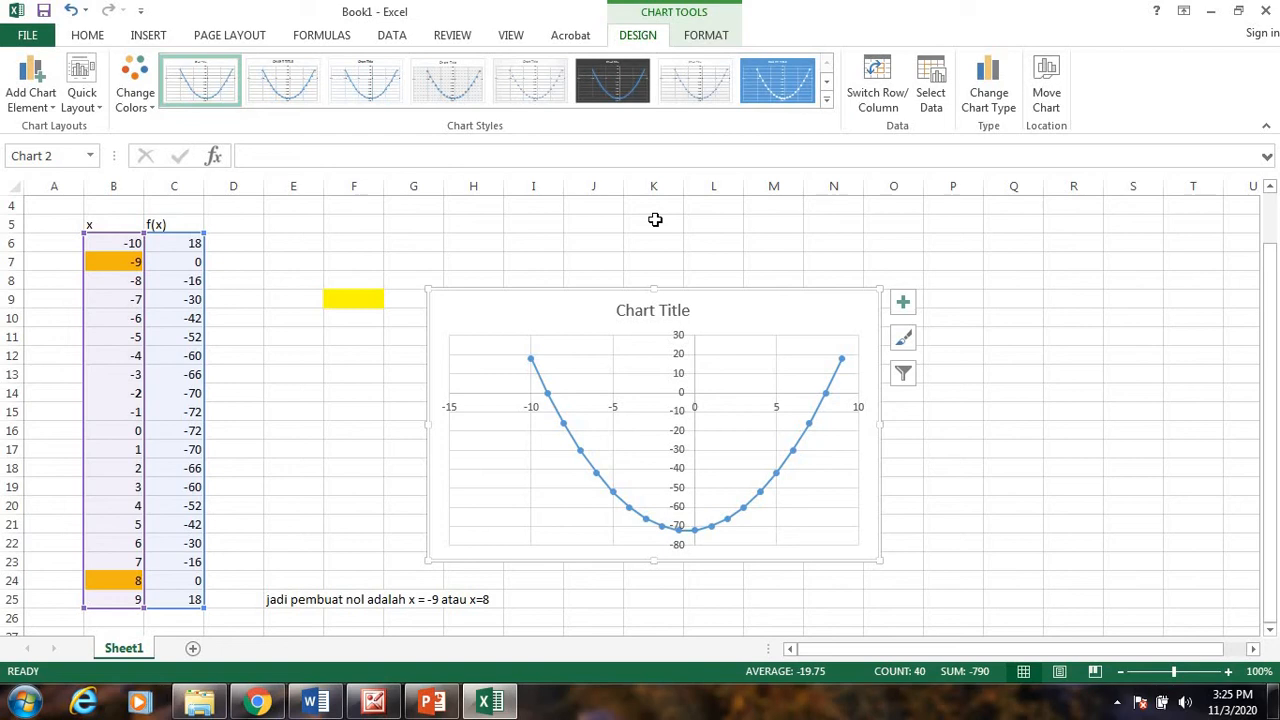
{"action": "mouse_move", "coordinate": [549, 401]}
- Add a new worksheet and enter the equation "X^2 +10x+21 =0" in its cell B3
{"action": "left_click", "coordinate": [193, 649]}
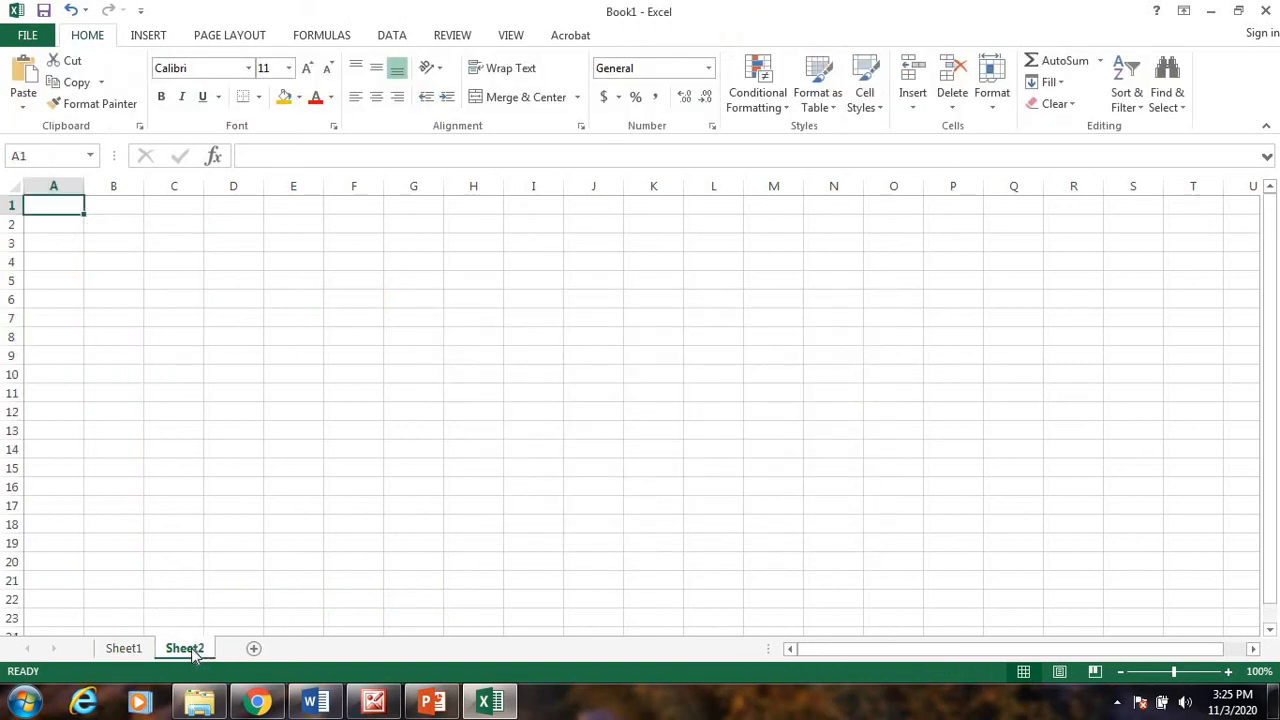
{"action": "left_click", "coordinate": [132, 246]}
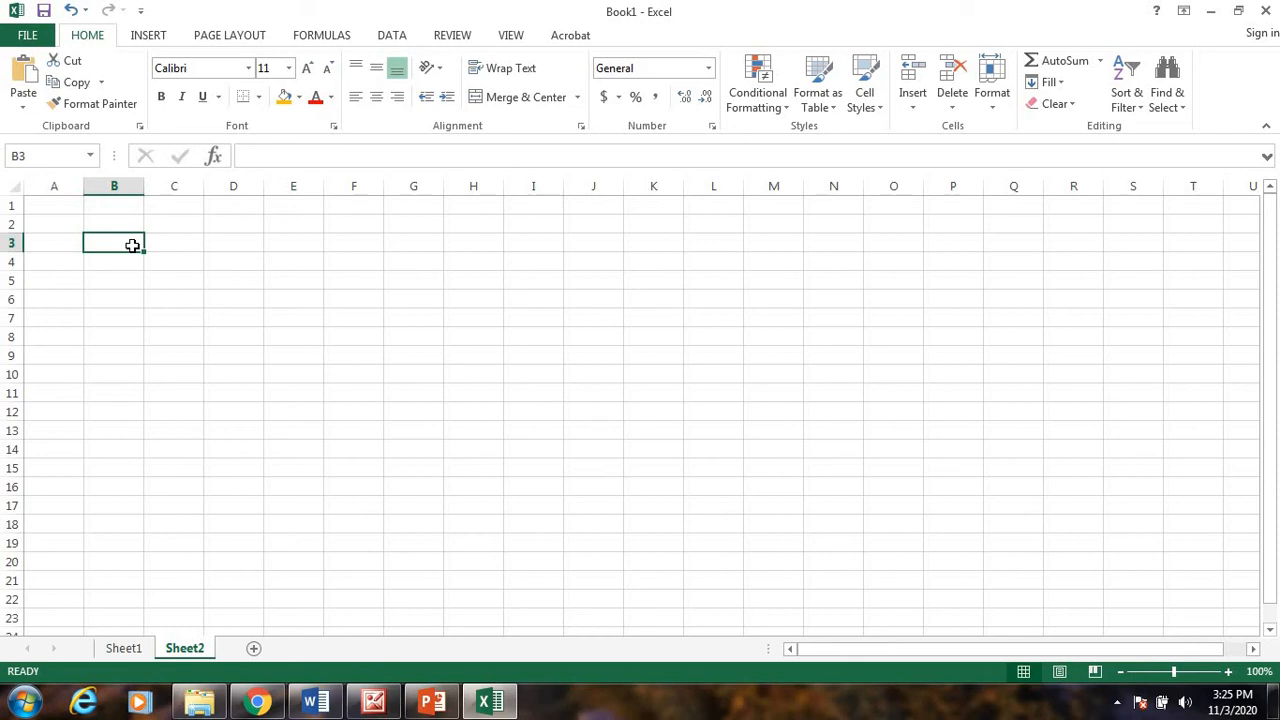
{"action": "type", "text": "x"}
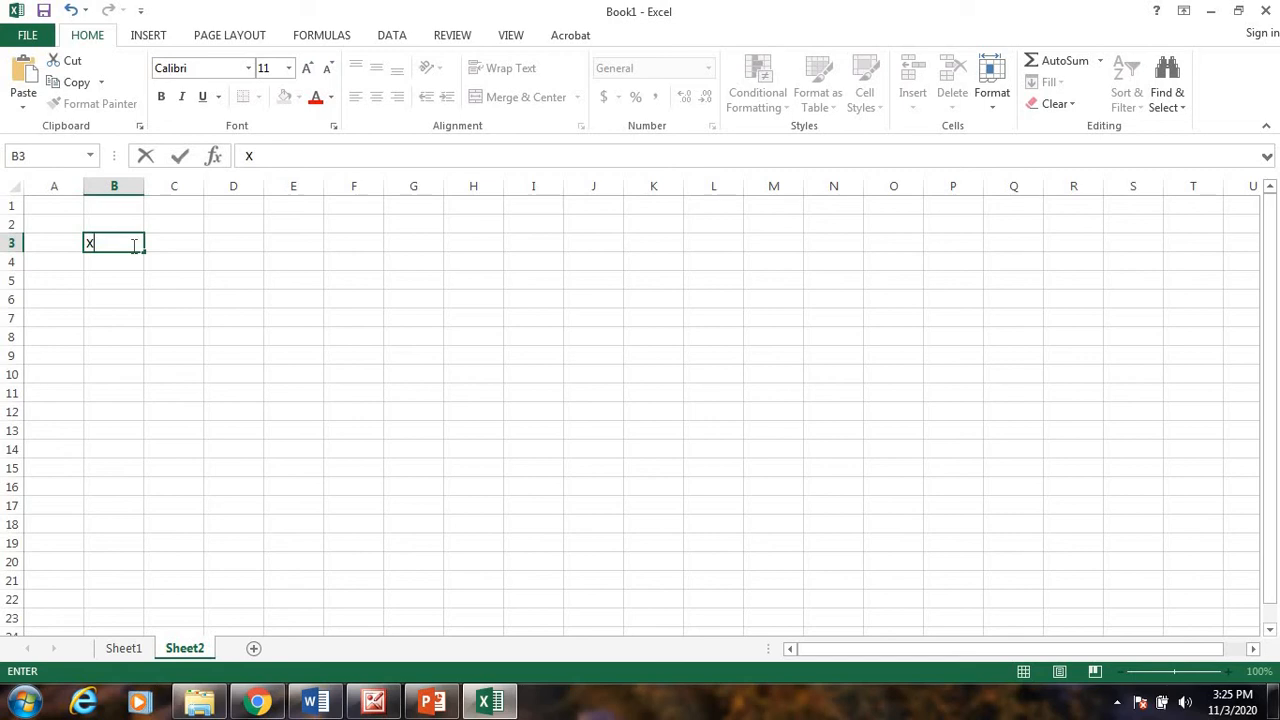
{"action": "type", "text": "^2 +10x+21"}
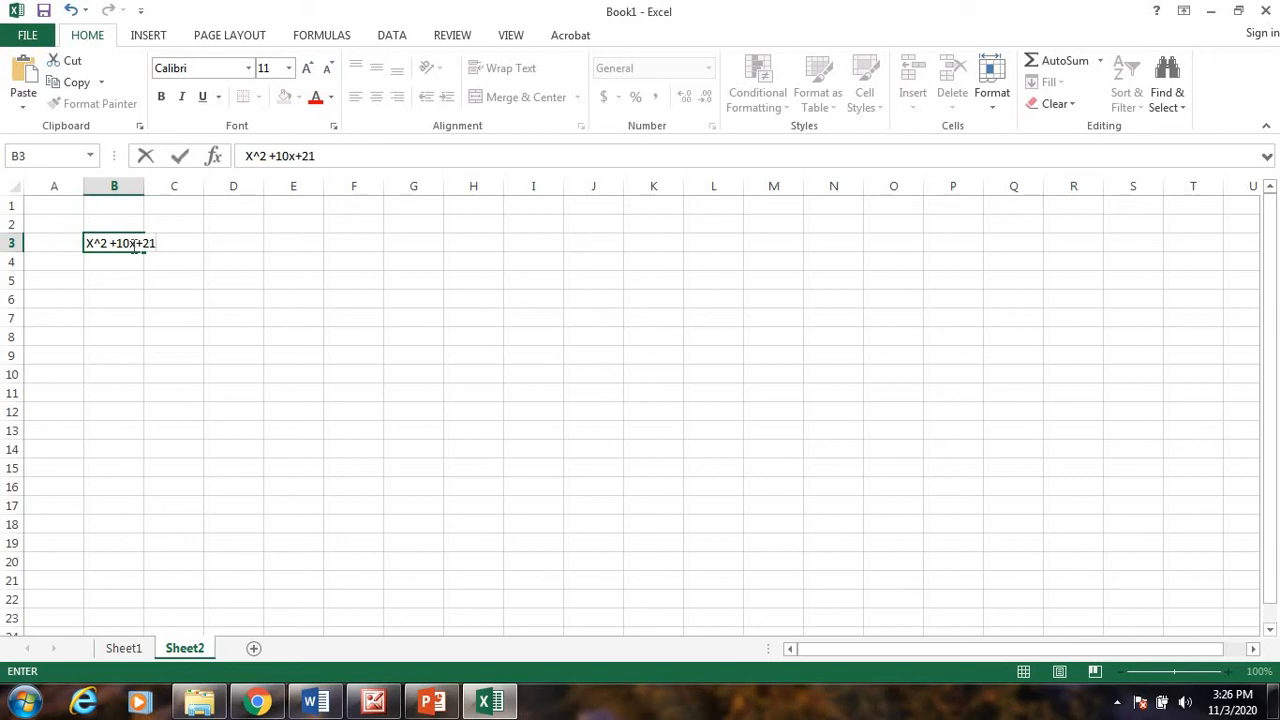
{"action": "type", "text": " =0"}
{"action": "left_click", "coordinate": [200, 297]}
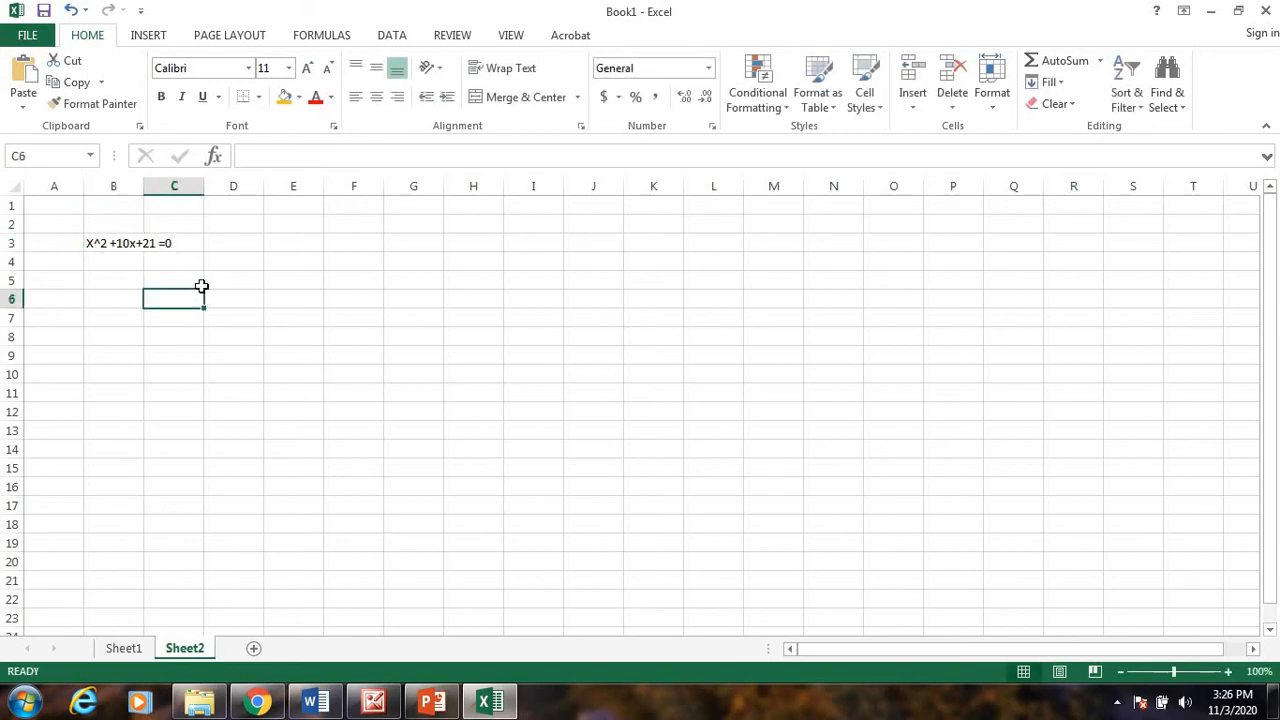
- Set the font size of the equation in cell B3 to 26
{"action": "left_click", "coordinate": [130, 246]}
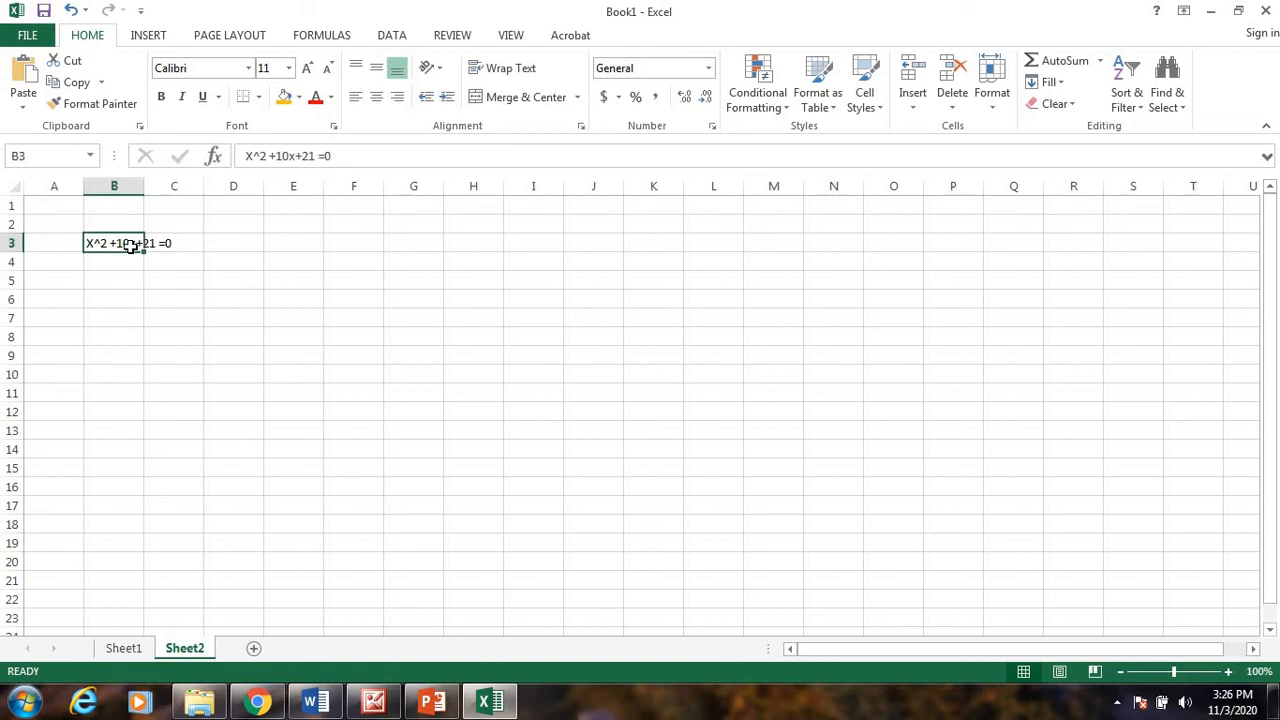
{"action": "left_click", "coordinate": [289, 69]}
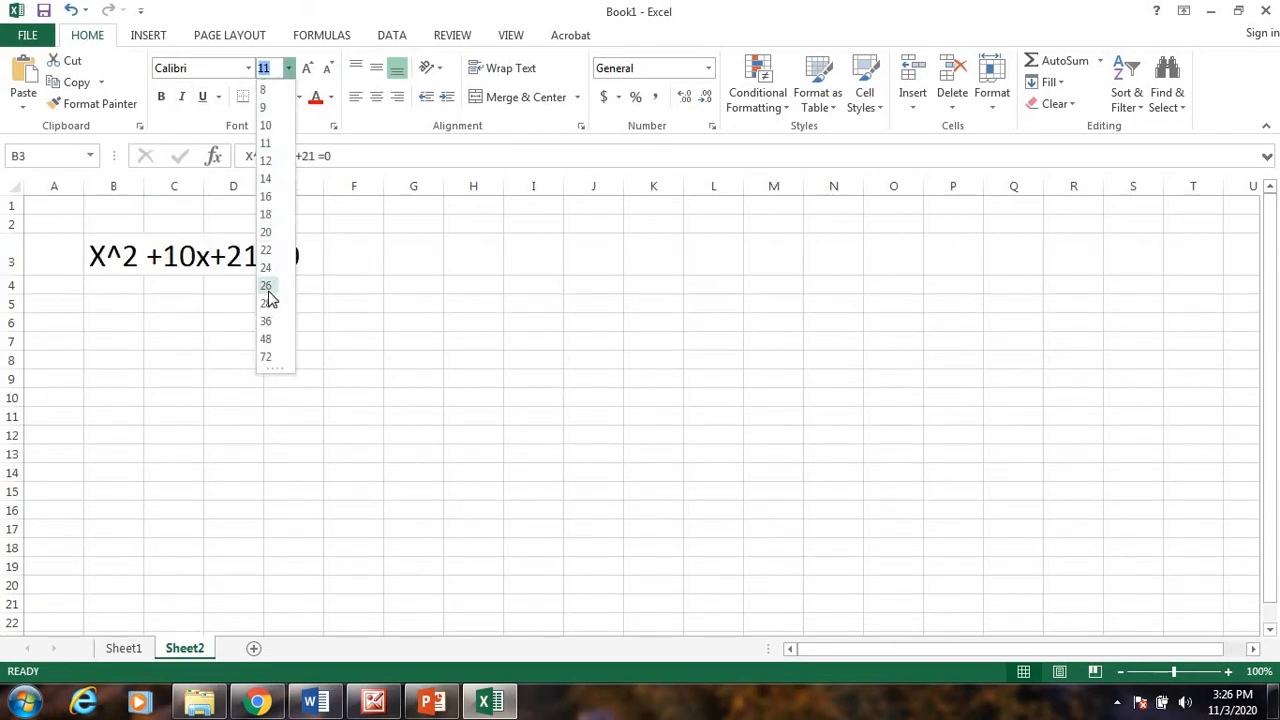
{"action": "left_click", "coordinate": [269, 286]}
{"action": "key", "text": "Right"}
{"action": "key", "text": "Right"}
{"action": "key", "text": "Right"}
{"action": "key", "text": "Right"}
{"action": "key", "text": "Right"}
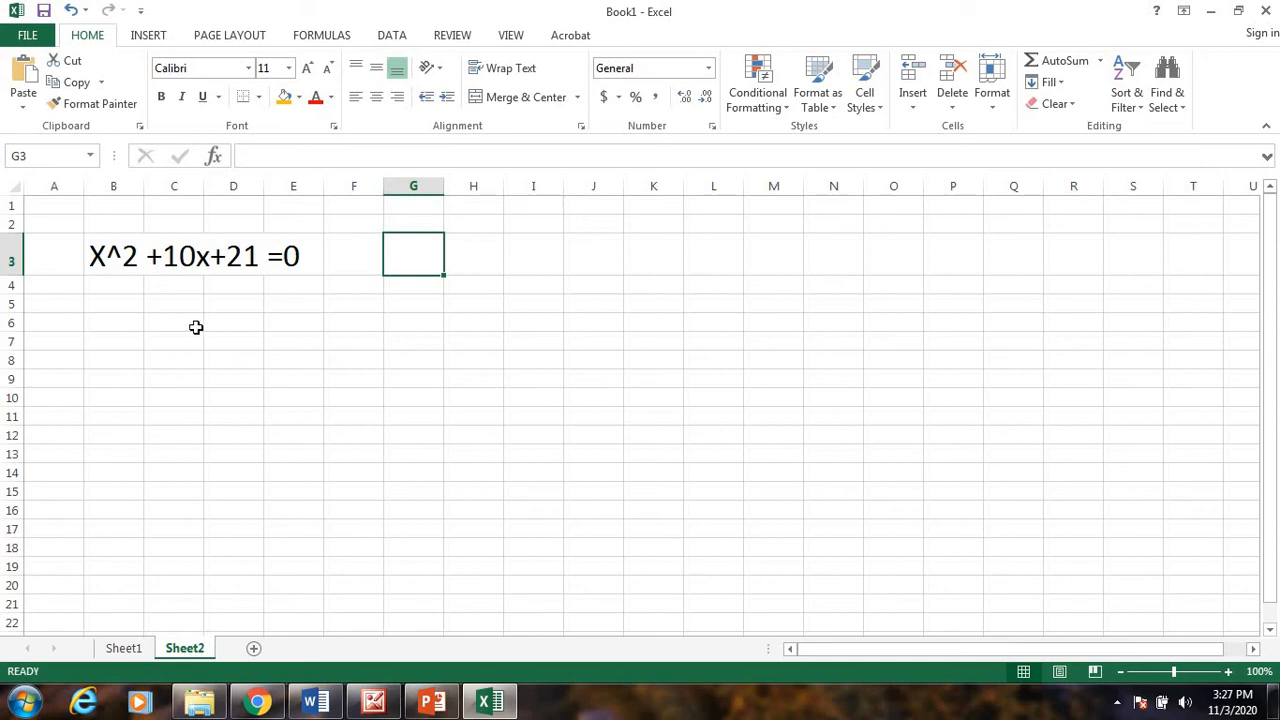
{"action": "left_click", "coordinate": [130, 324]}
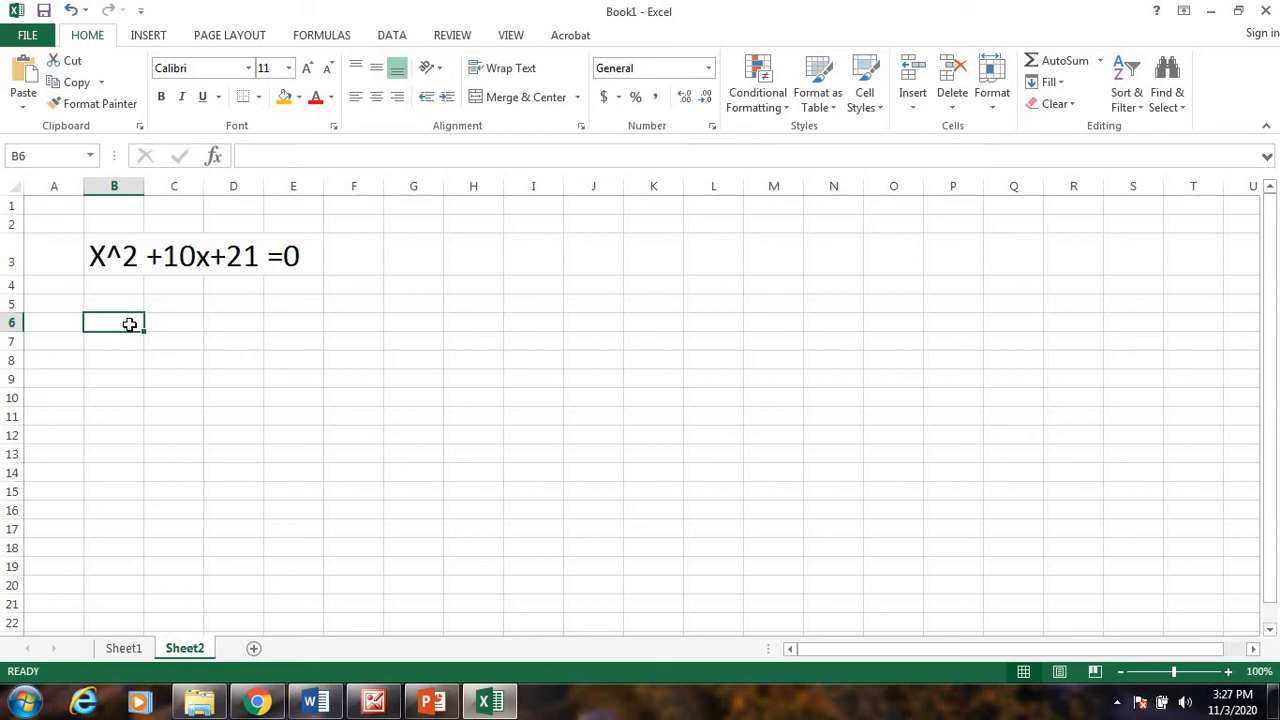
- Enter the table headings "X" in cell B6 and "F(X)" in cell C6
{"action": "type", "text": "x"}
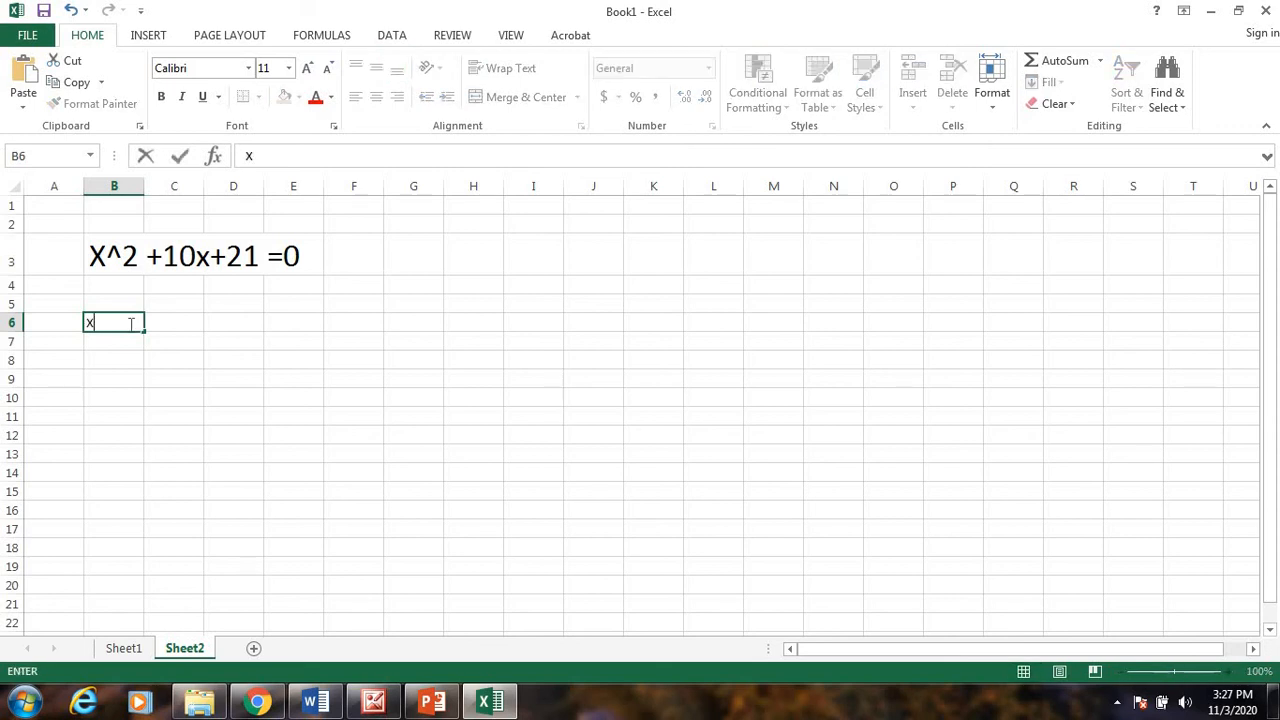
{"action": "left_click", "coordinate": [180, 325]}
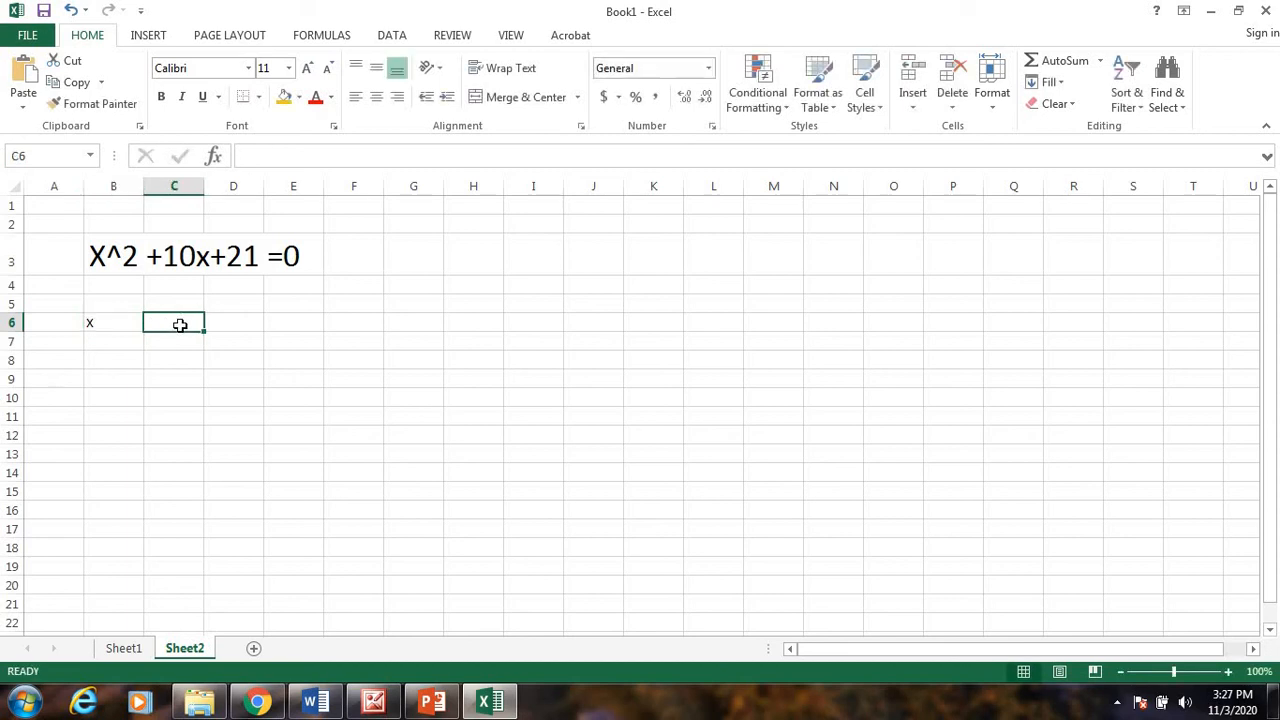
{"action": "type", "text": "F("}
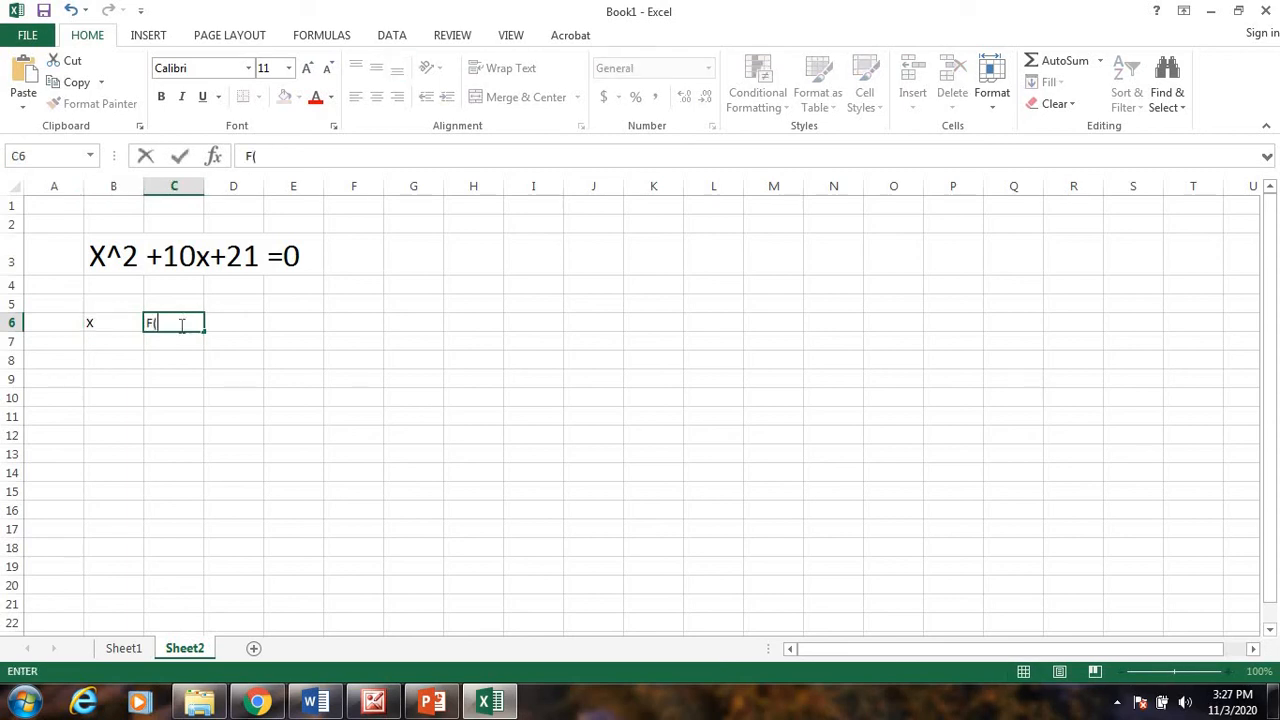
{"action": "type", "text": "X)"}
{"action": "left_click", "coordinate": [232, 332]}
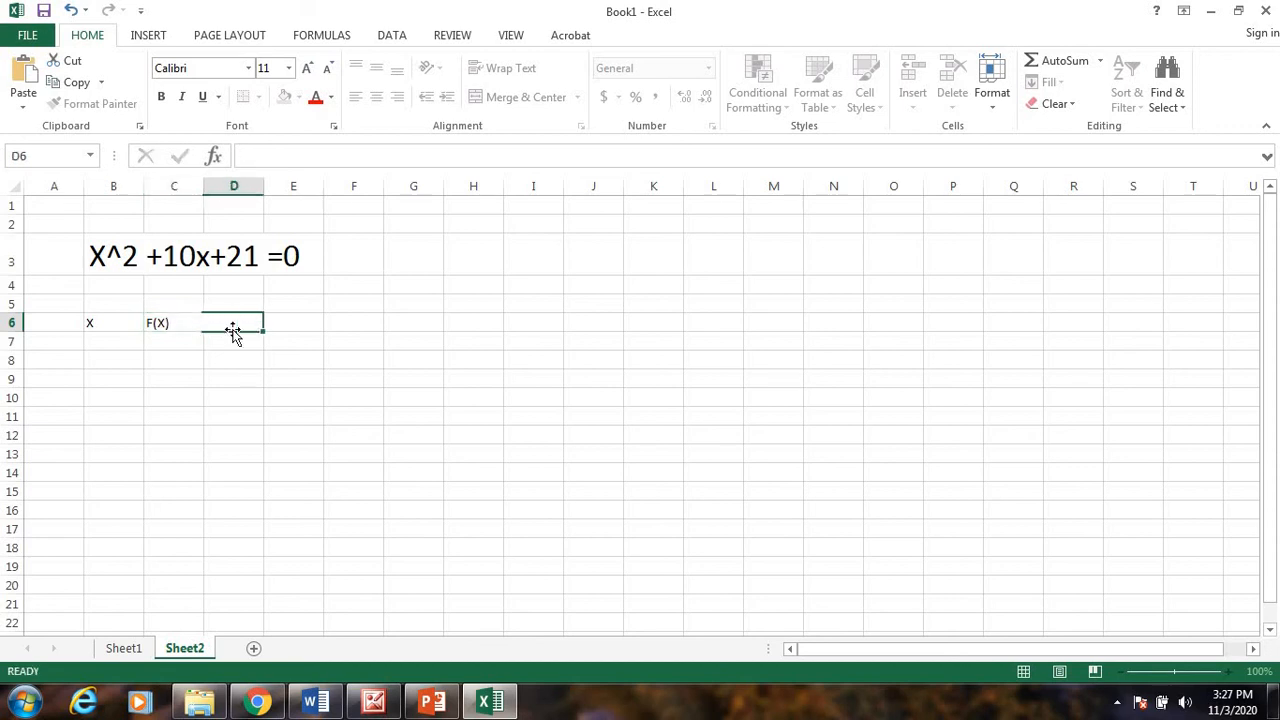
- Enter the starting x value 0 in cell B7 and the formula =B7^2+10*B7+21 in cell C7
{"action": "left_click", "coordinate": [124, 345]}
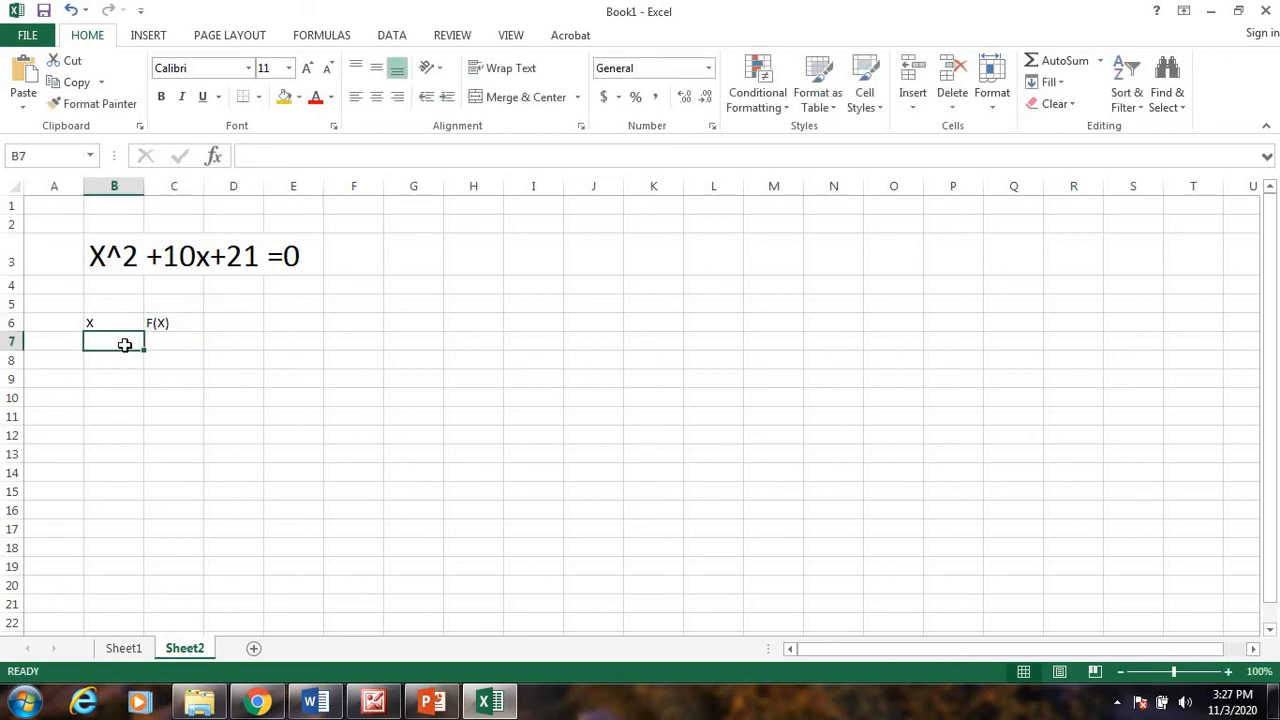
{"action": "type", "text": "0"}
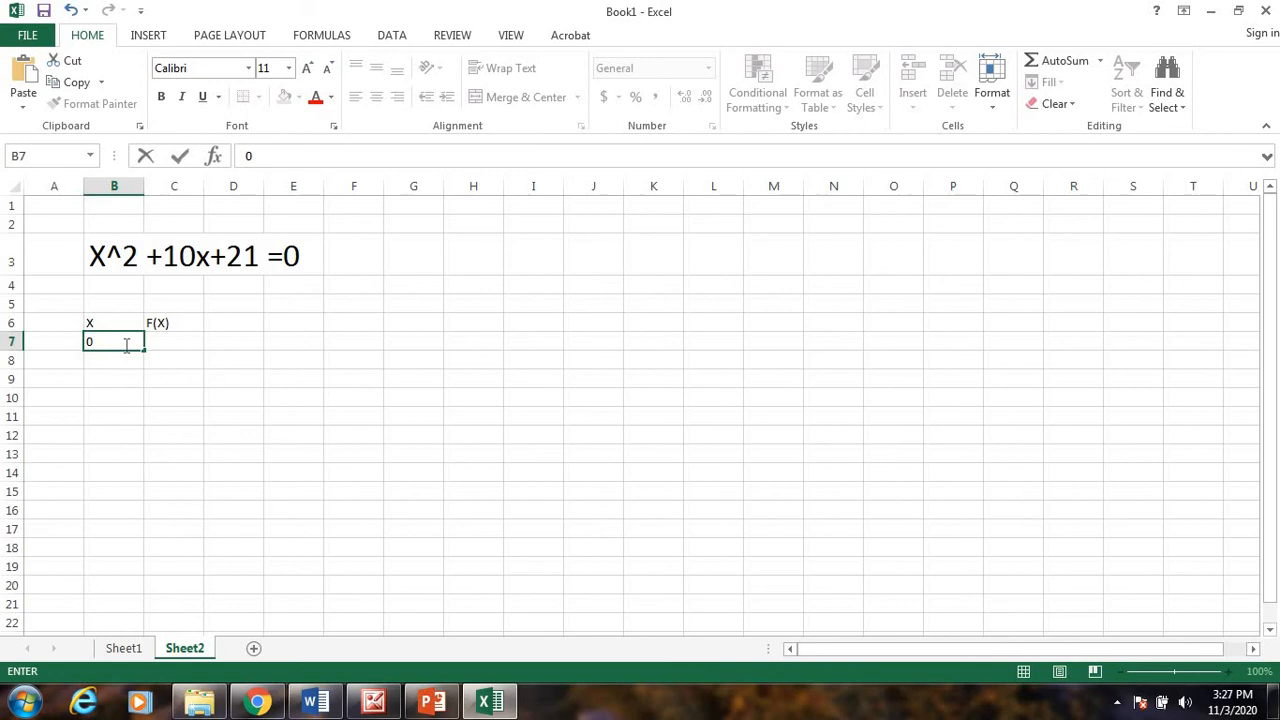
{"action": "left_click", "coordinate": [180, 363]}
{"action": "left_click", "coordinate": [189, 341]}
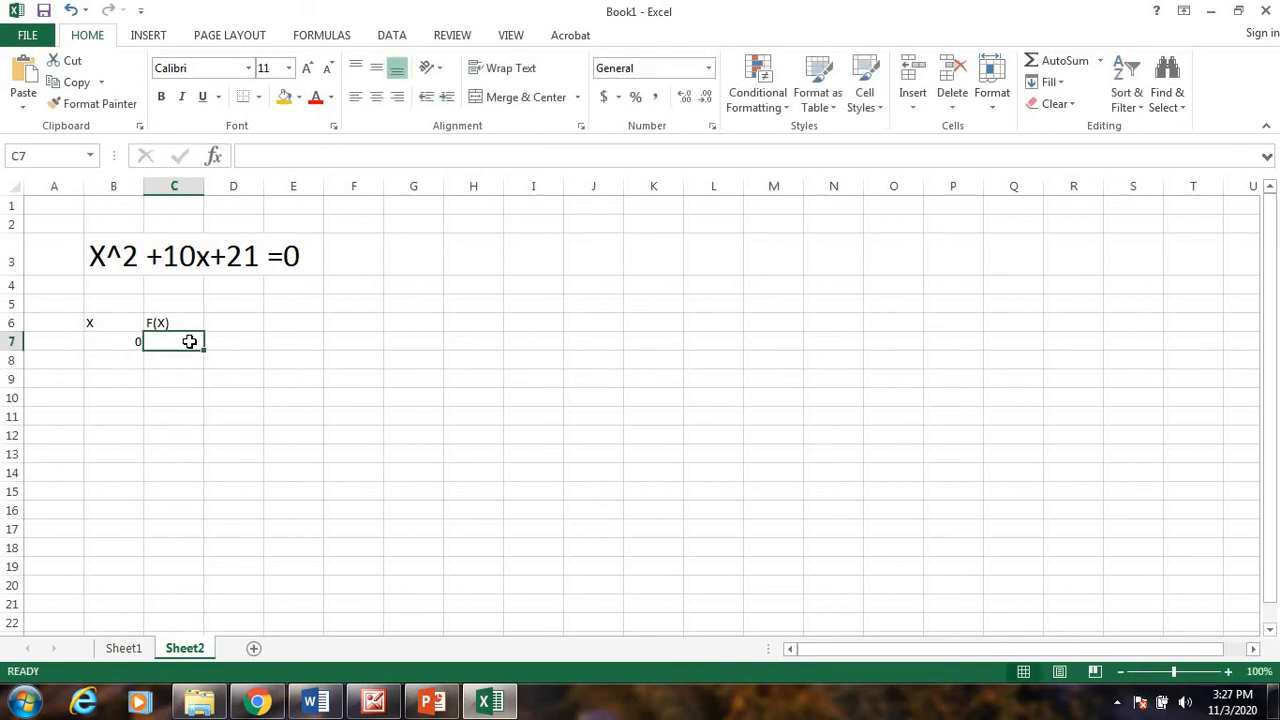
{"action": "type", "text": "="}
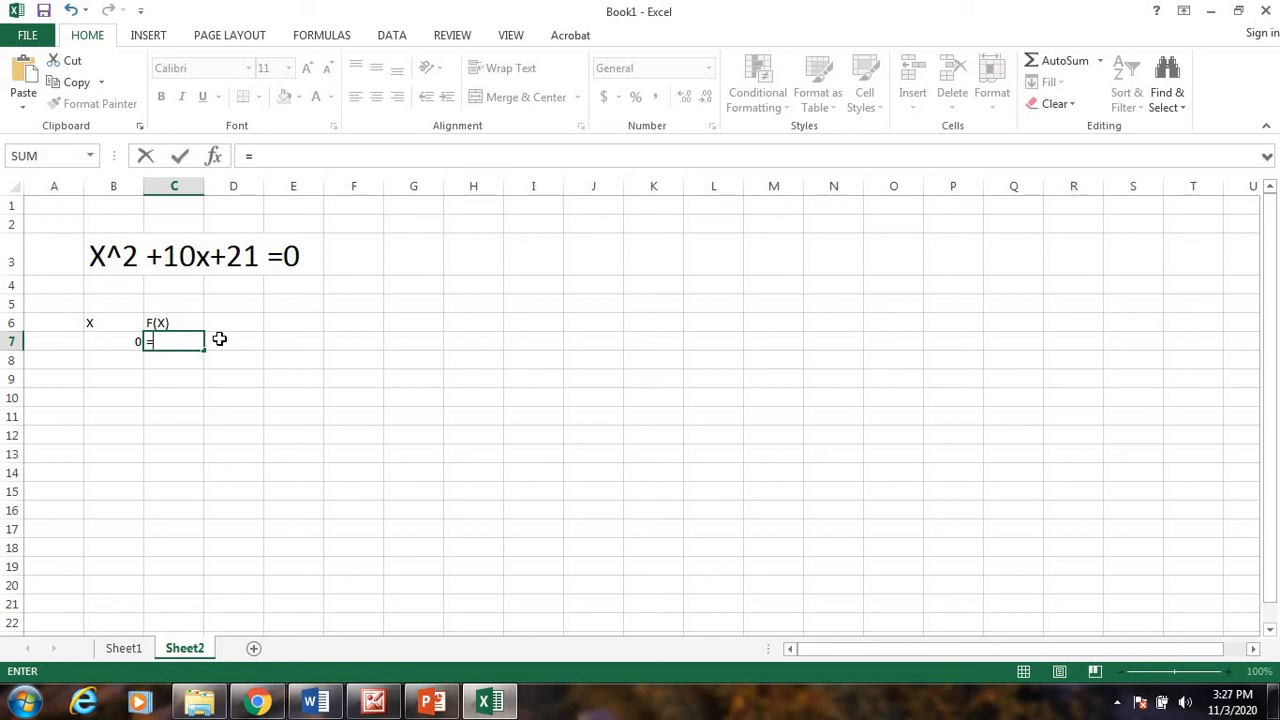
{"action": "left_click", "coordinate": [119, 343]}
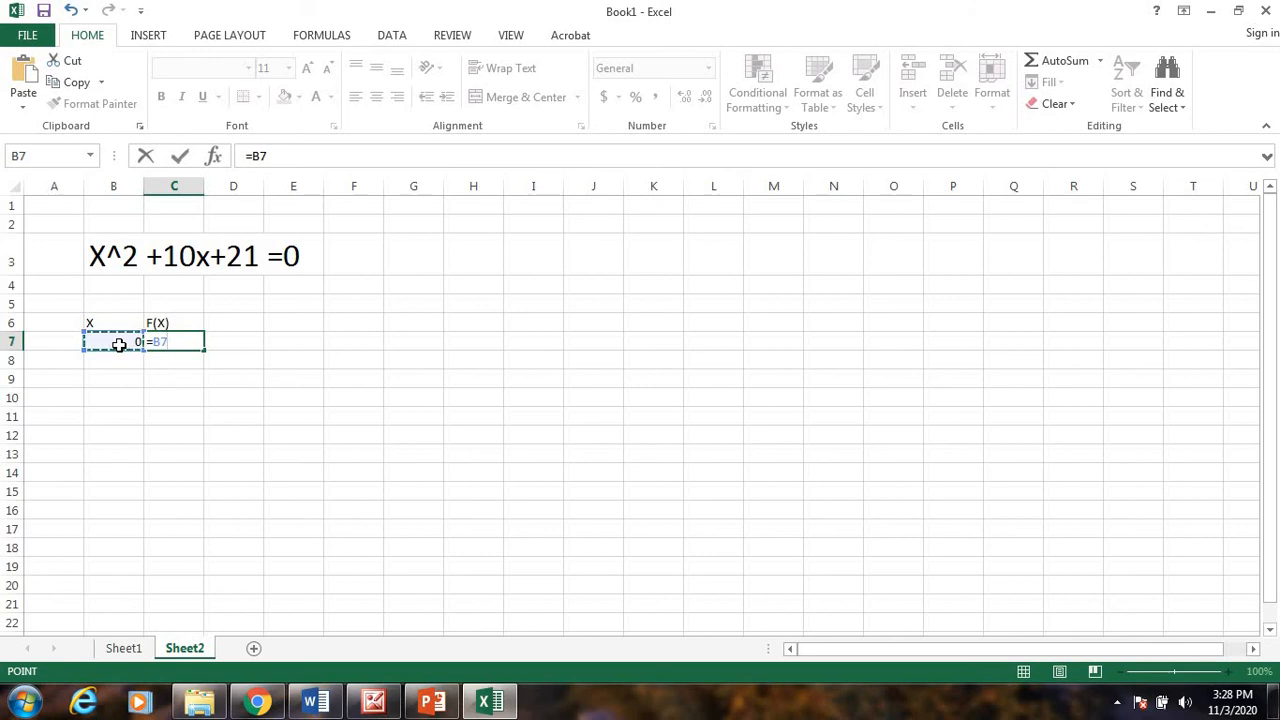
{"action": "type", "text": "^2+10*"}
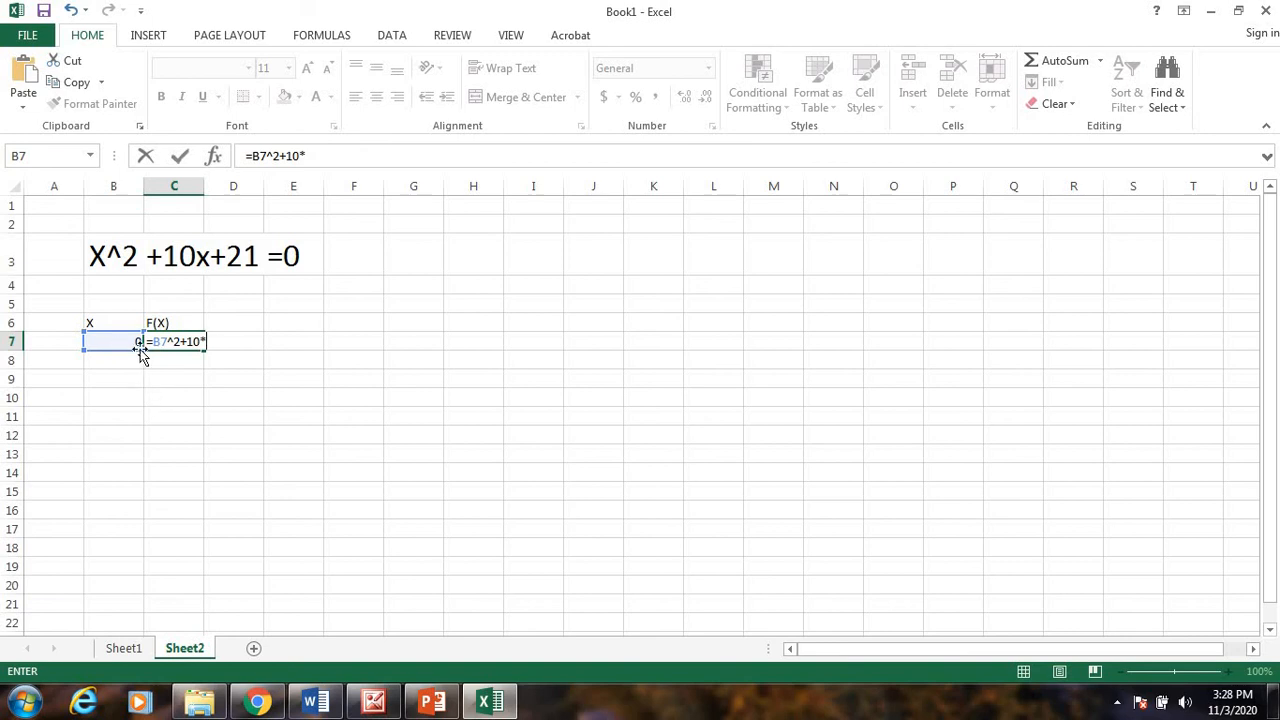
{"action": "left_click", "coordinate": [116, 340]}
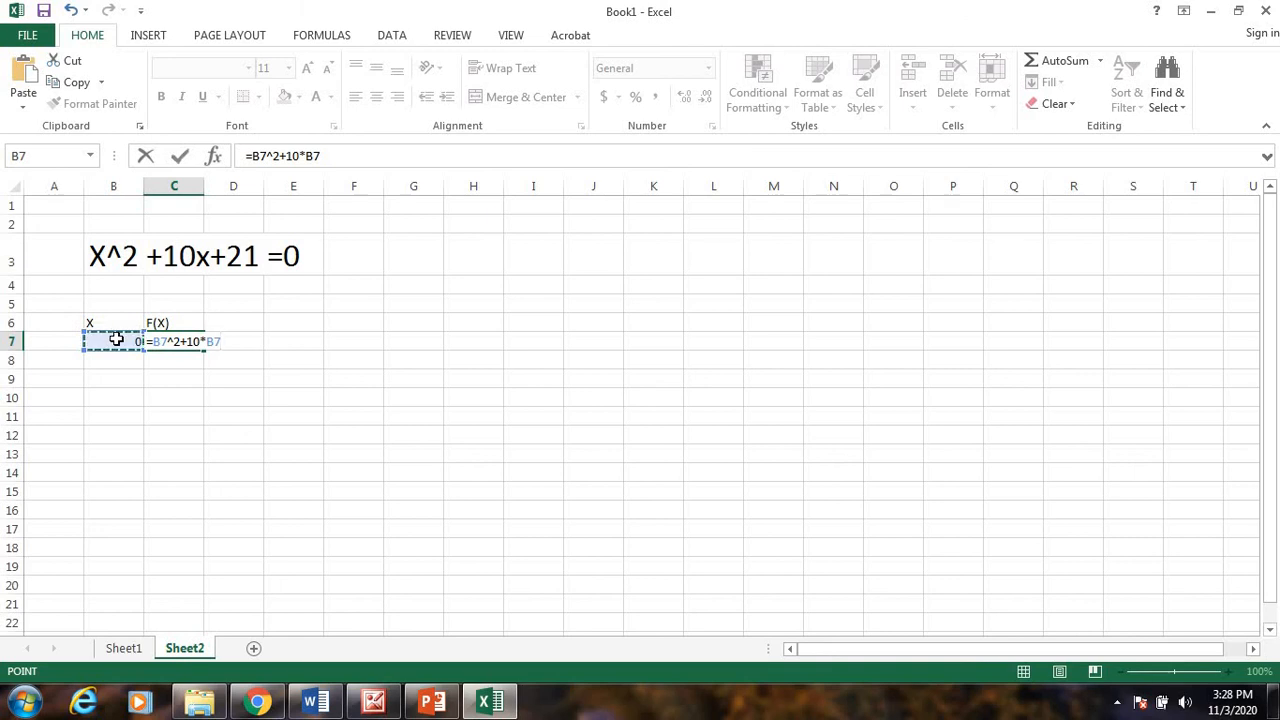
{"action": "type", "text": "+21"}
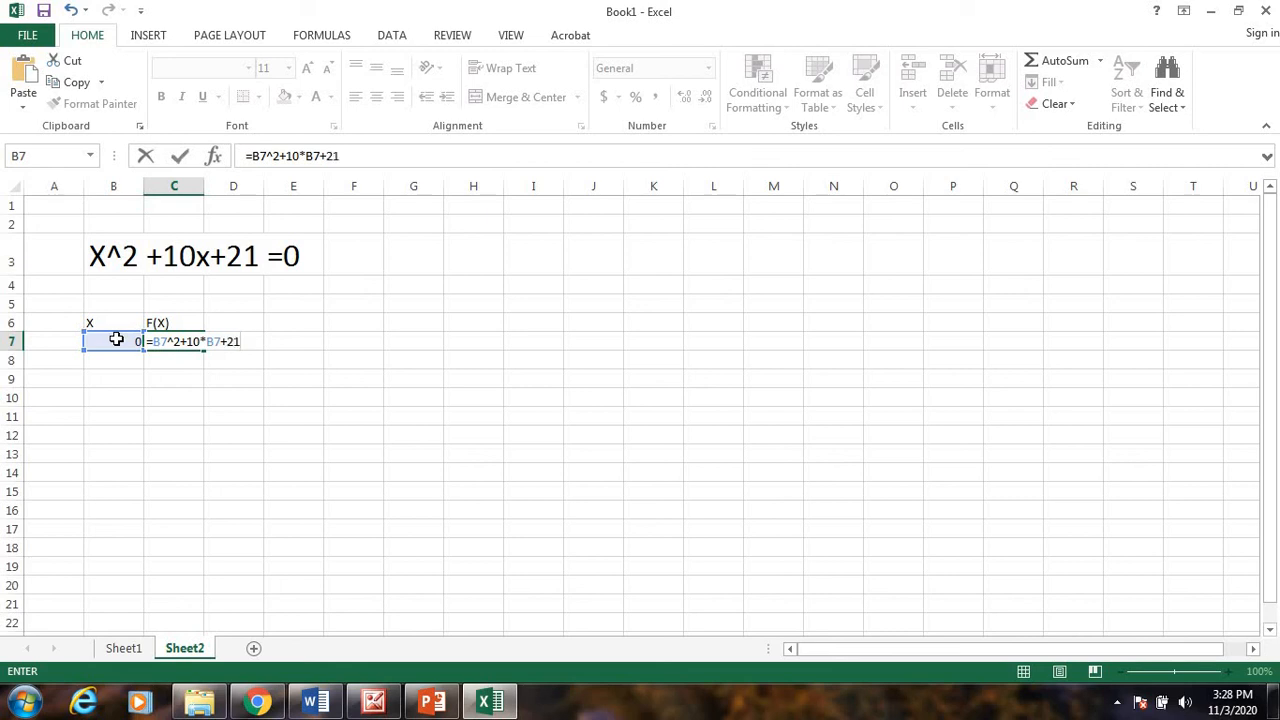
{"action": "key", "text": "Return"}
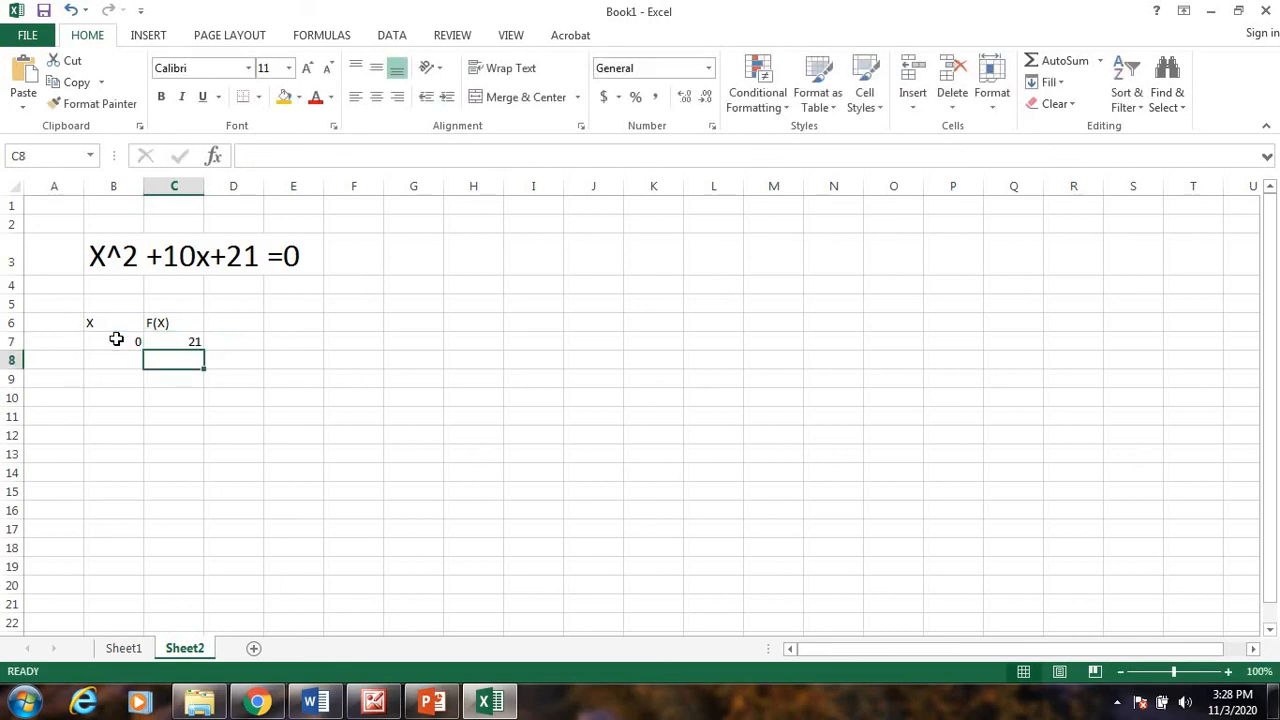
- Enter the formula =B7+1 in cell B8 and fill it down to B18
{"action": "left_click", "coordinate": [133, 342]}
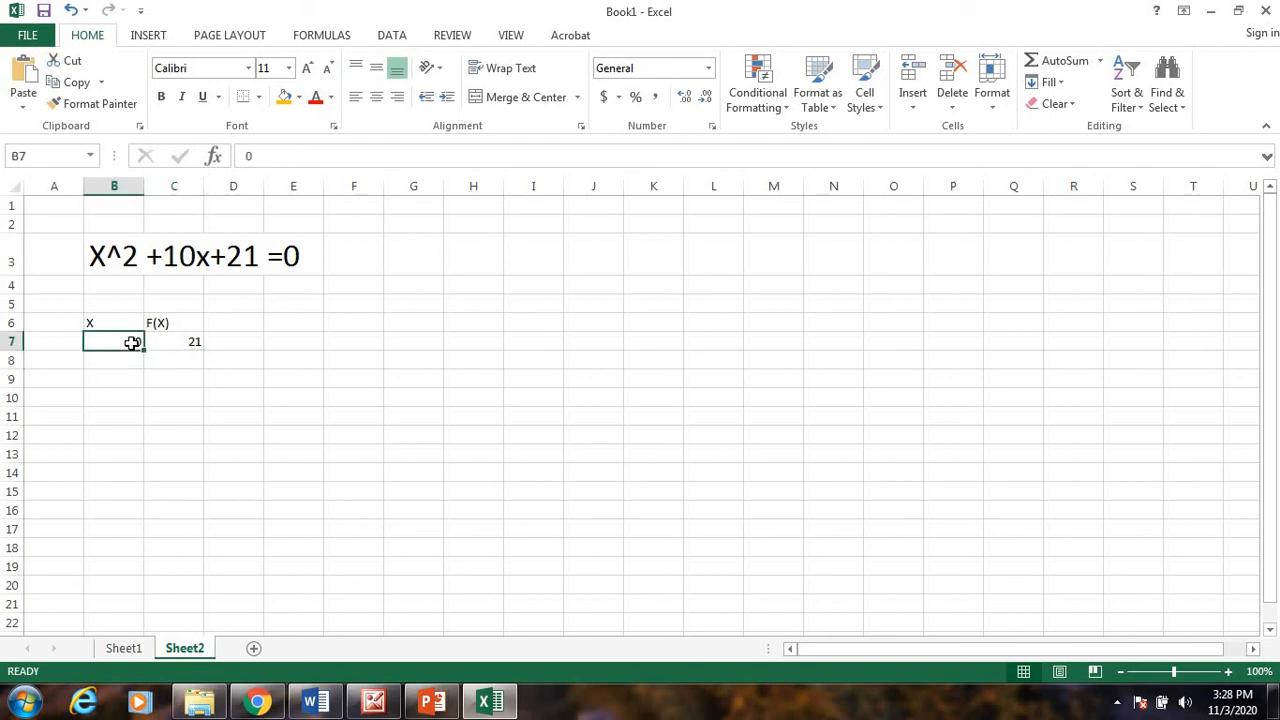
{"action": "left_click", "coordinate": [131, 358]}
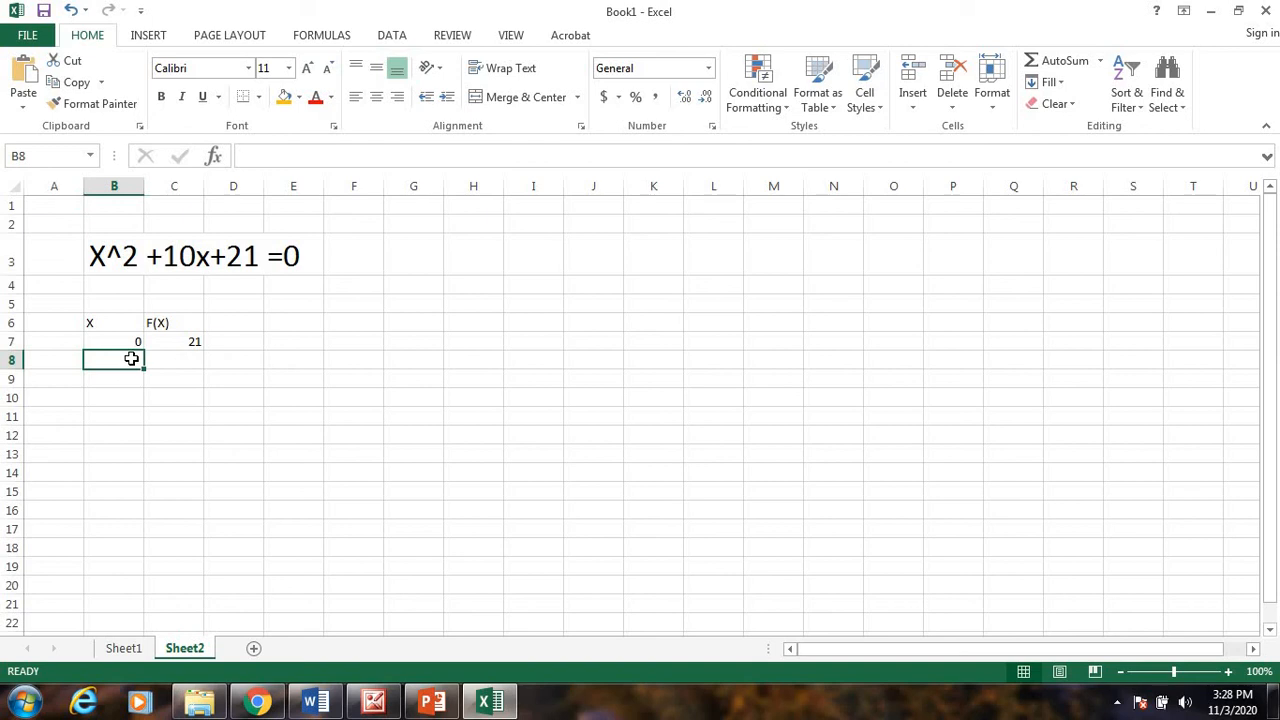
{"action": "type", "text": "="}
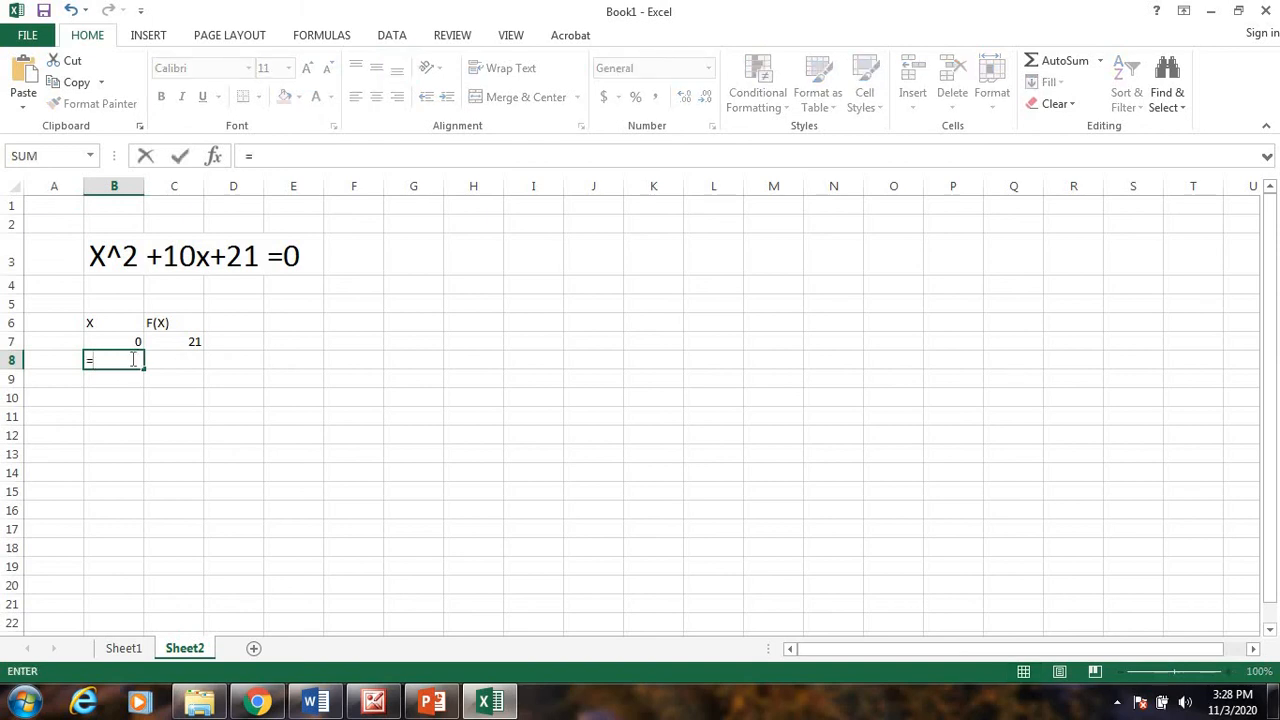
{"action": "left_click", "coordinate": [112, 342]}
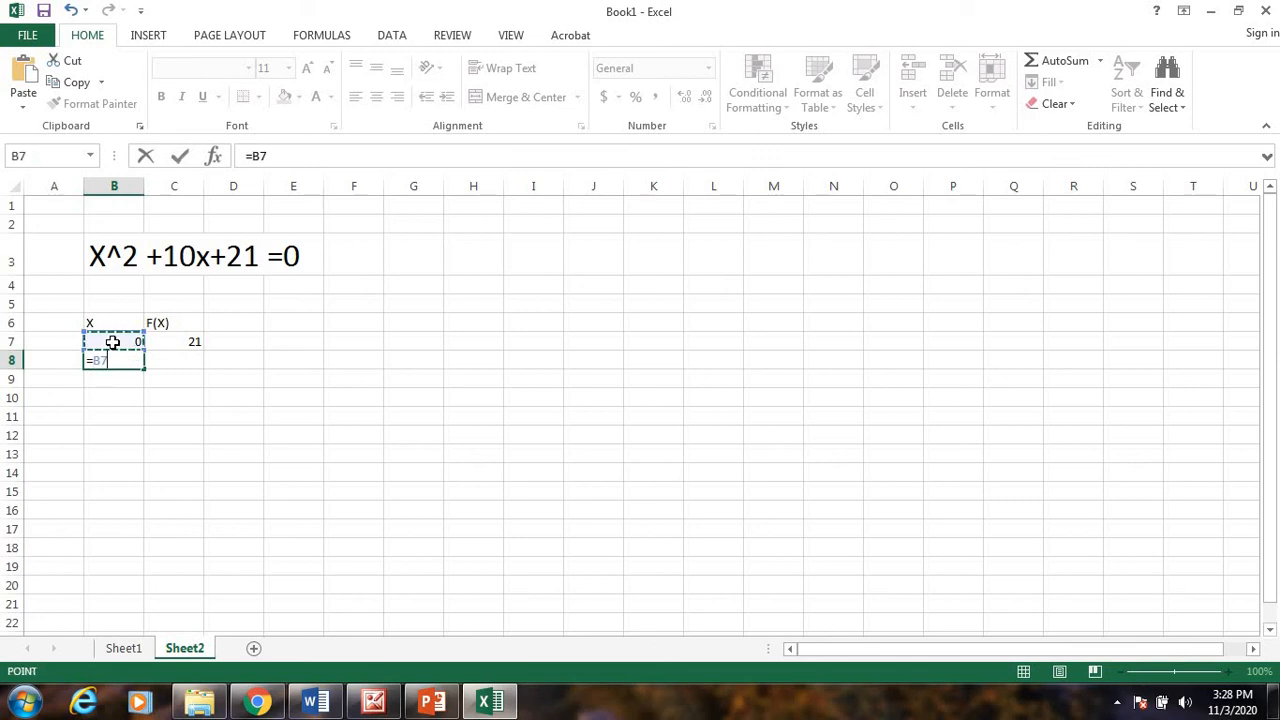
{"action": "type", "text": "+1"}
{"action": "key", "text": "Return"}
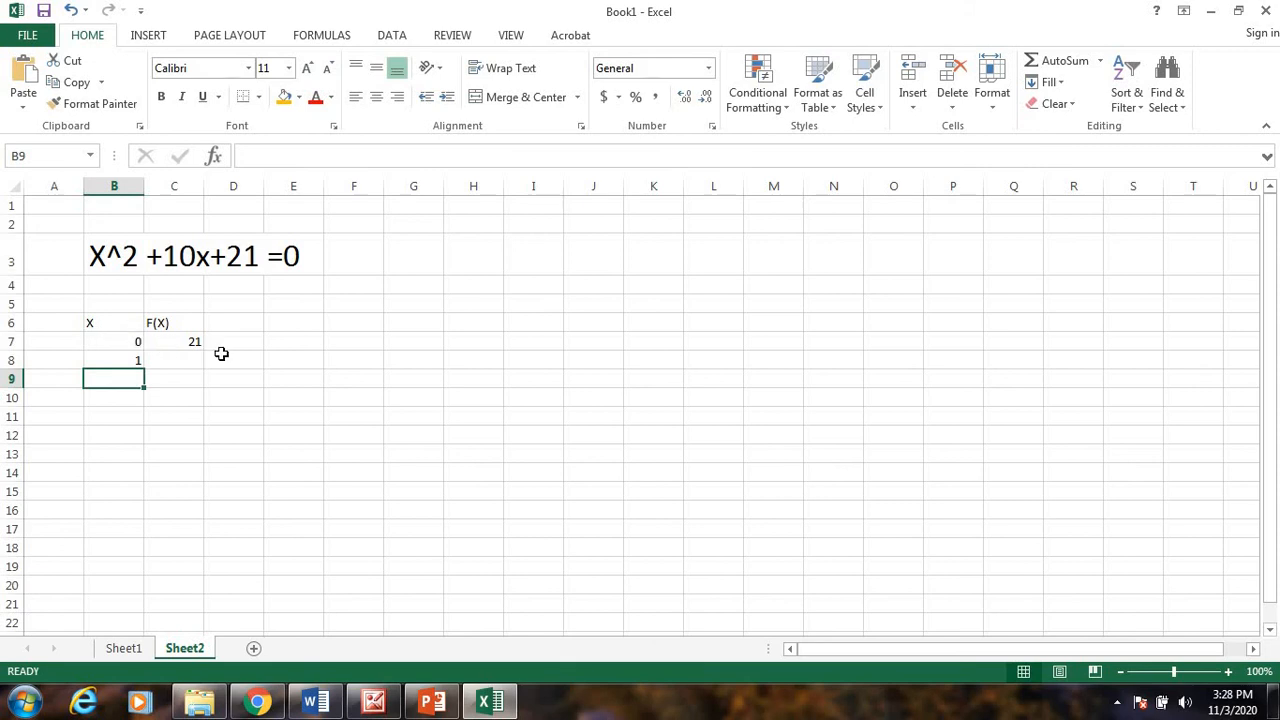
{"action": "left_click", "coordinate": [131, 361]}
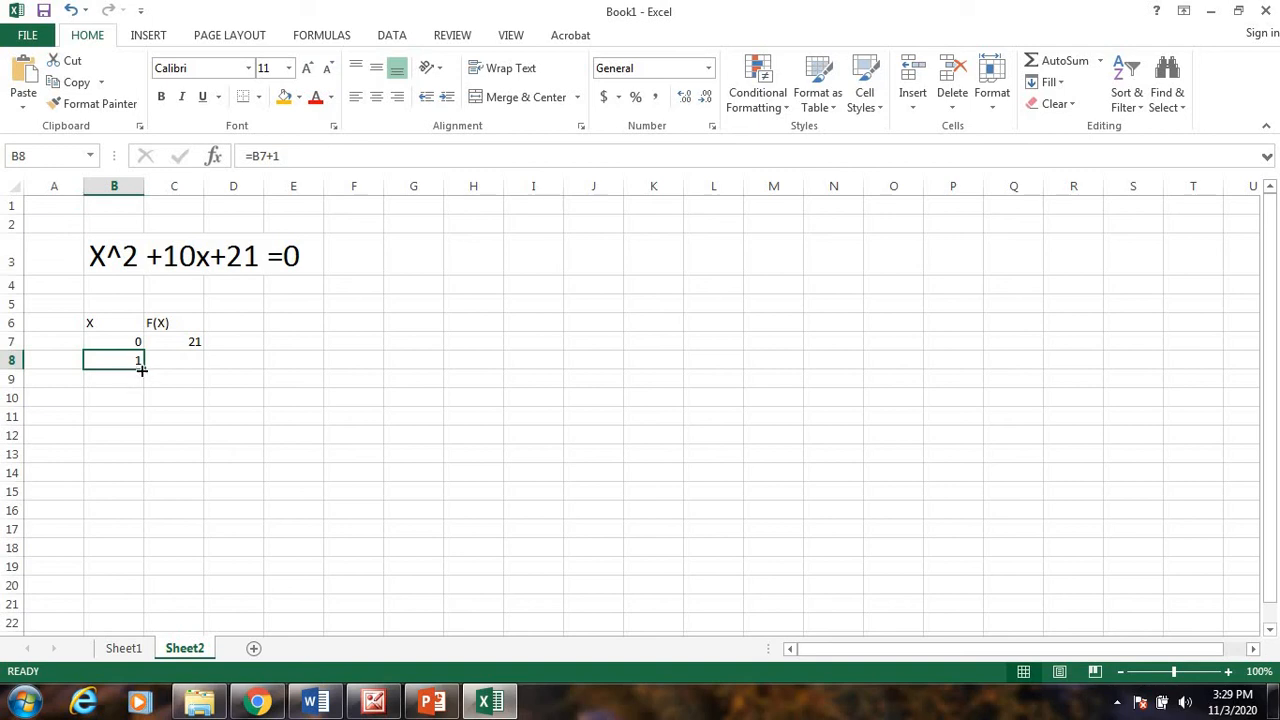
{"action": "left_click_drag", "start_coordinate": [143, 367], "coordinate": [143, 551]}
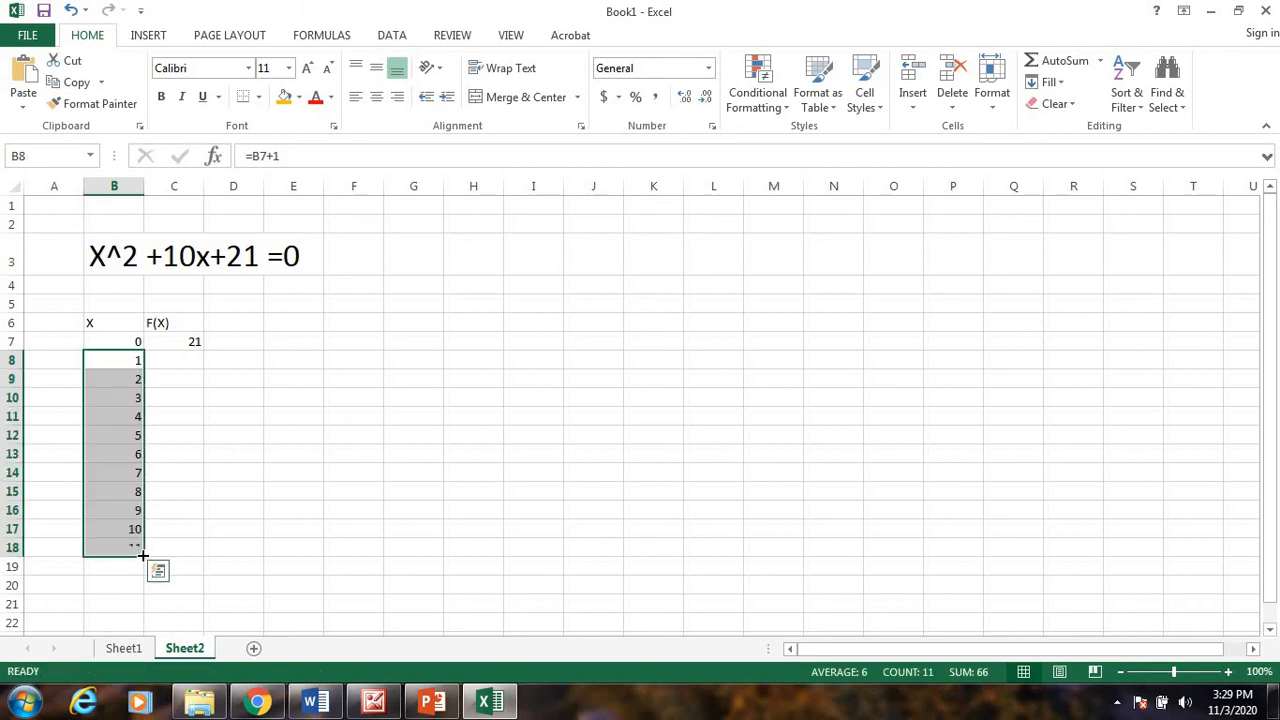
- Fill the F(X) formula from cell C7 down to C18
{"action": "left_click", "coordinate": [192, 343]}
{"action": "left_click_drag", "start_coordinate": [200, 349], "coordinate": [194, 552]}
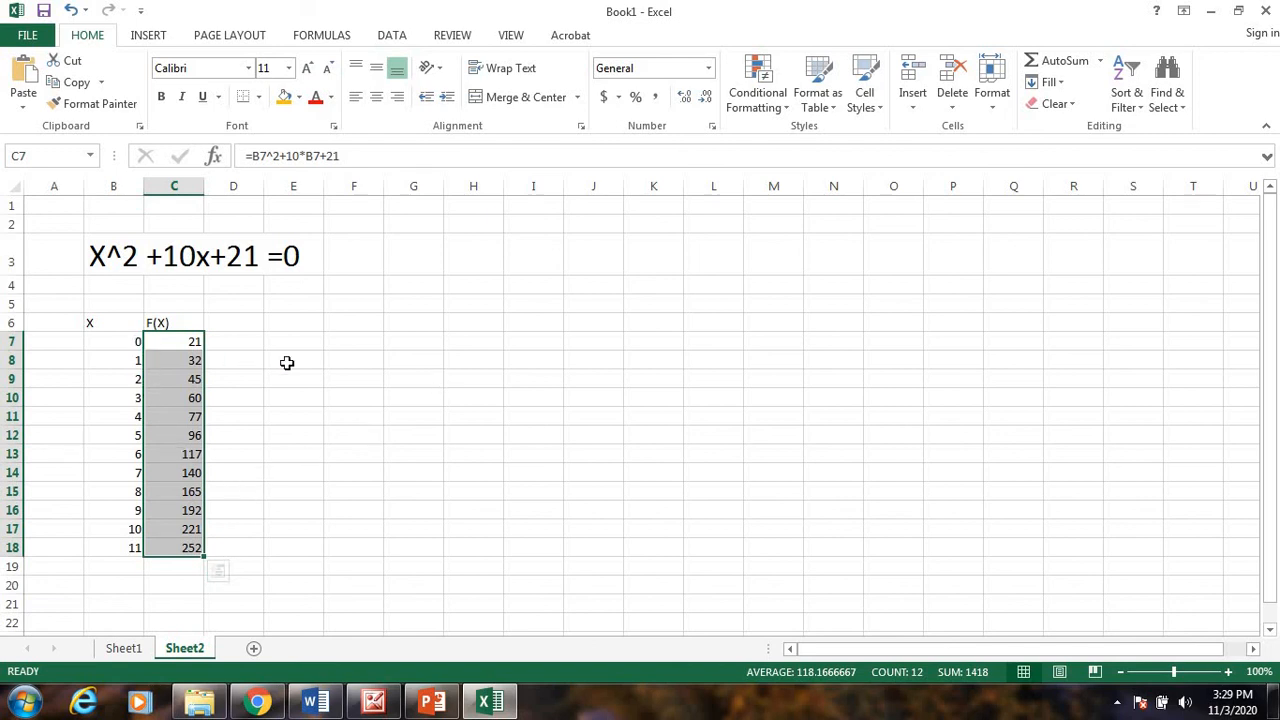
{"action": "left_click", "coordinate": [286, 362]}
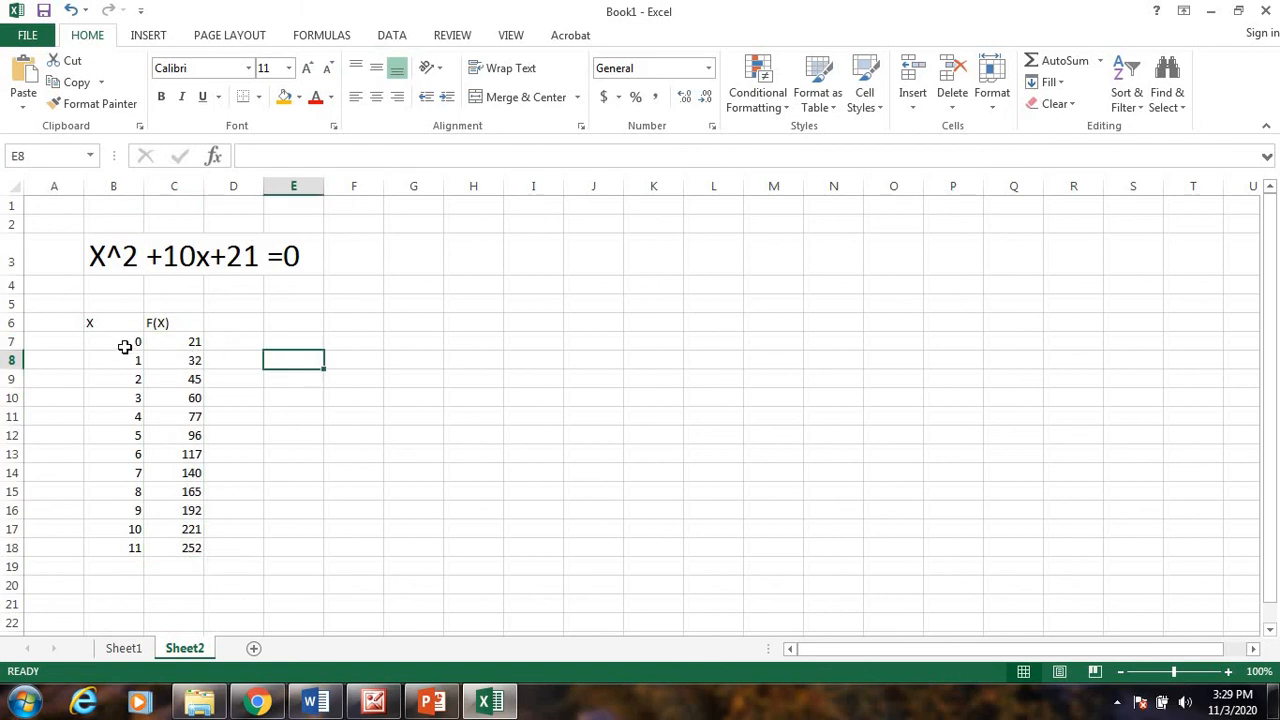
- Insert a scatter chart with straight lines and markers from B7:C18 and move it over columns K to R
{"action": "left_click_drag", "start_coordinate": [121, 344], "coordinate": [181, 550]}
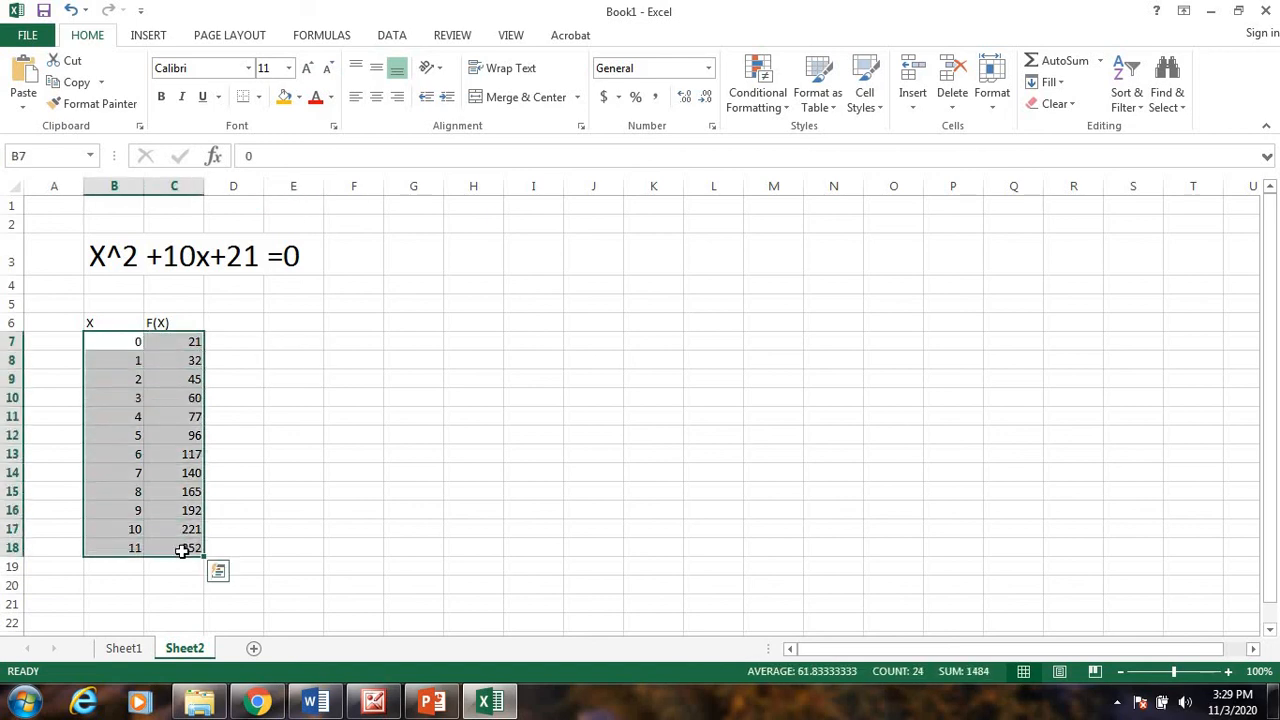
{"action": "left_click", "coordinate": [148, 35]}
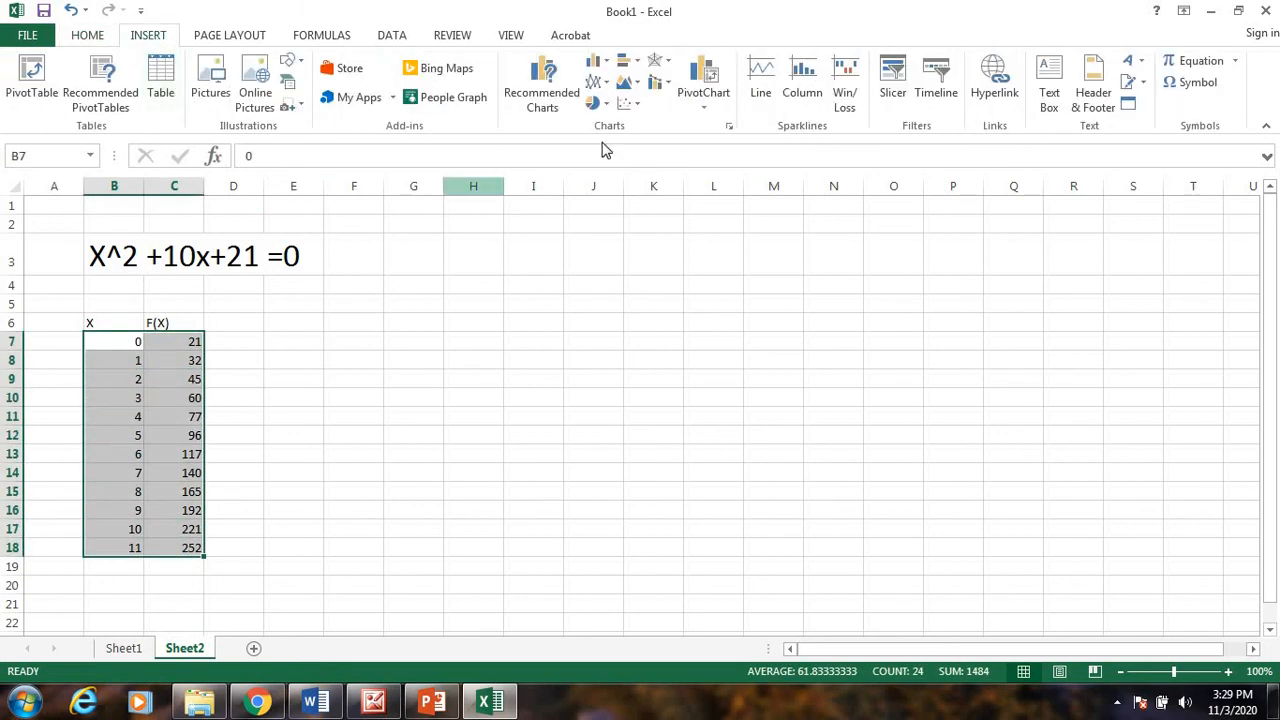
{"action": "left_click", "coordinate": [628, 103]}
{"action": "left_click", "coordinate": [652, 228]}
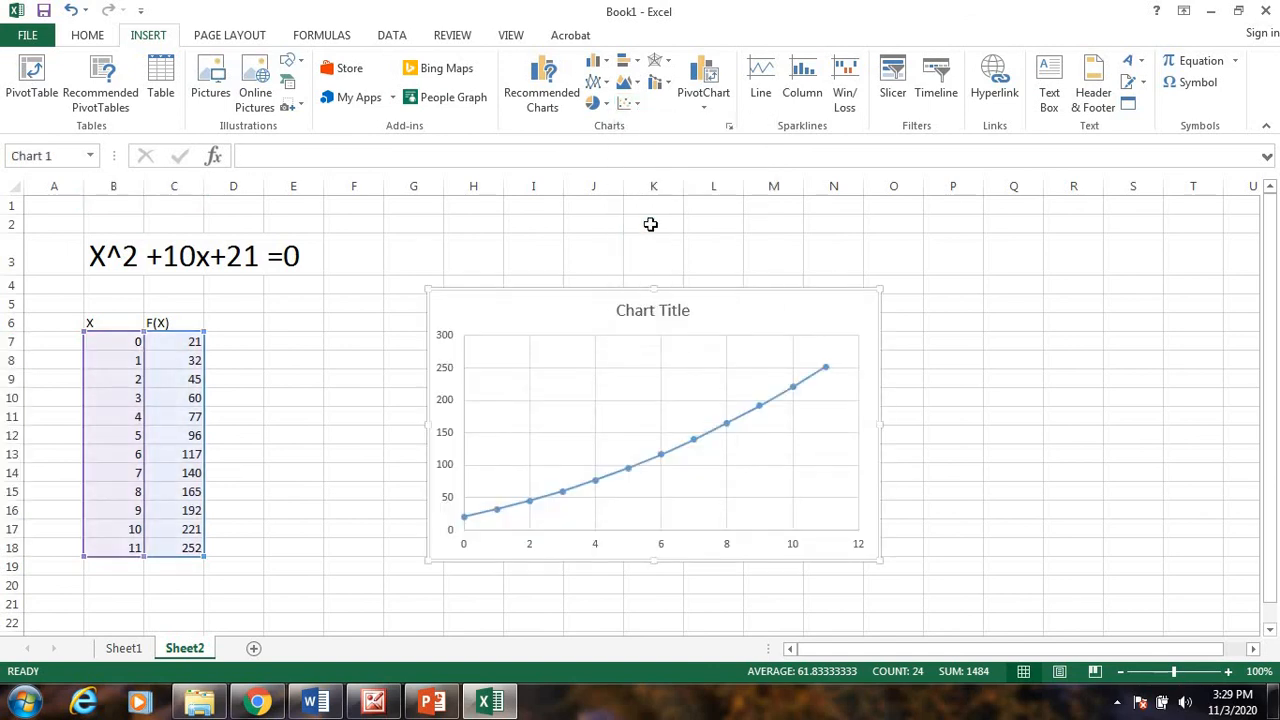
{"action": "left_click_drag", "start_coordinate": [686, 306], "coordinate": [752, 303]}
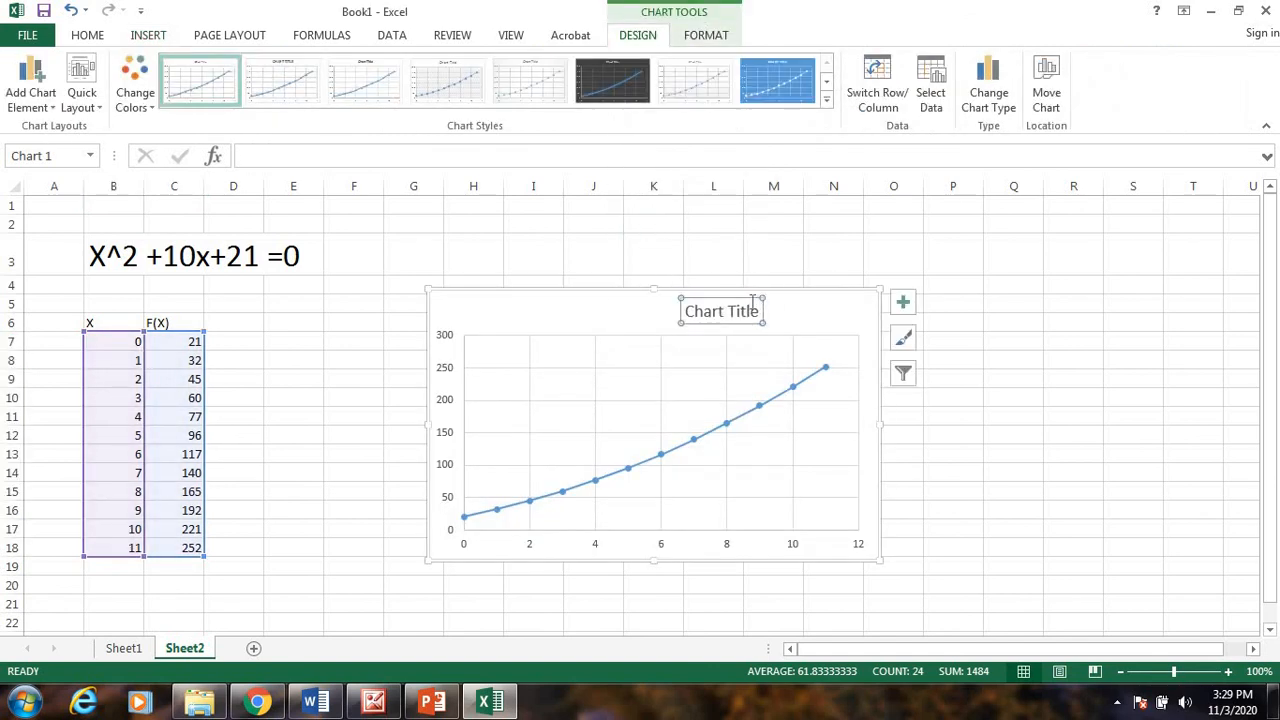
{"action": "left_click_drag", "start_coordinate": [846, 289], "coordinate": [1024, 236]}
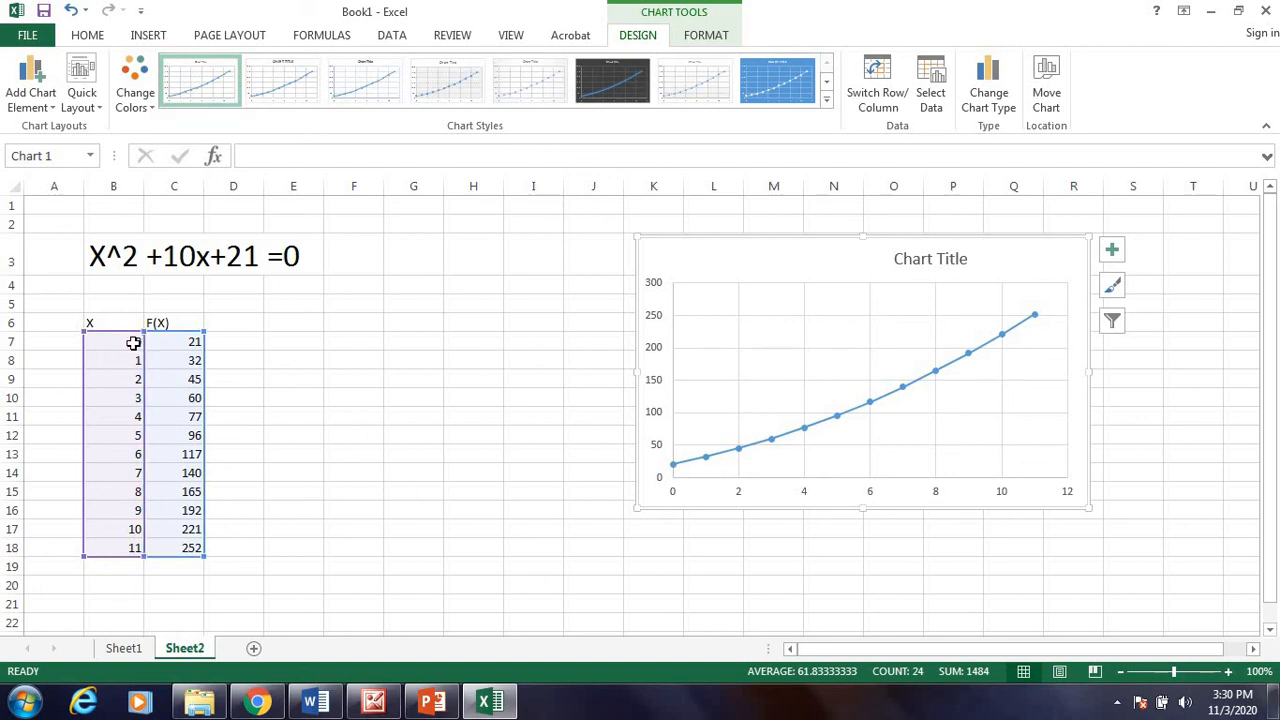
- Change the starting x value in cell B7 to -10
{"action": "left_click", "coordinate": [133, 342]}
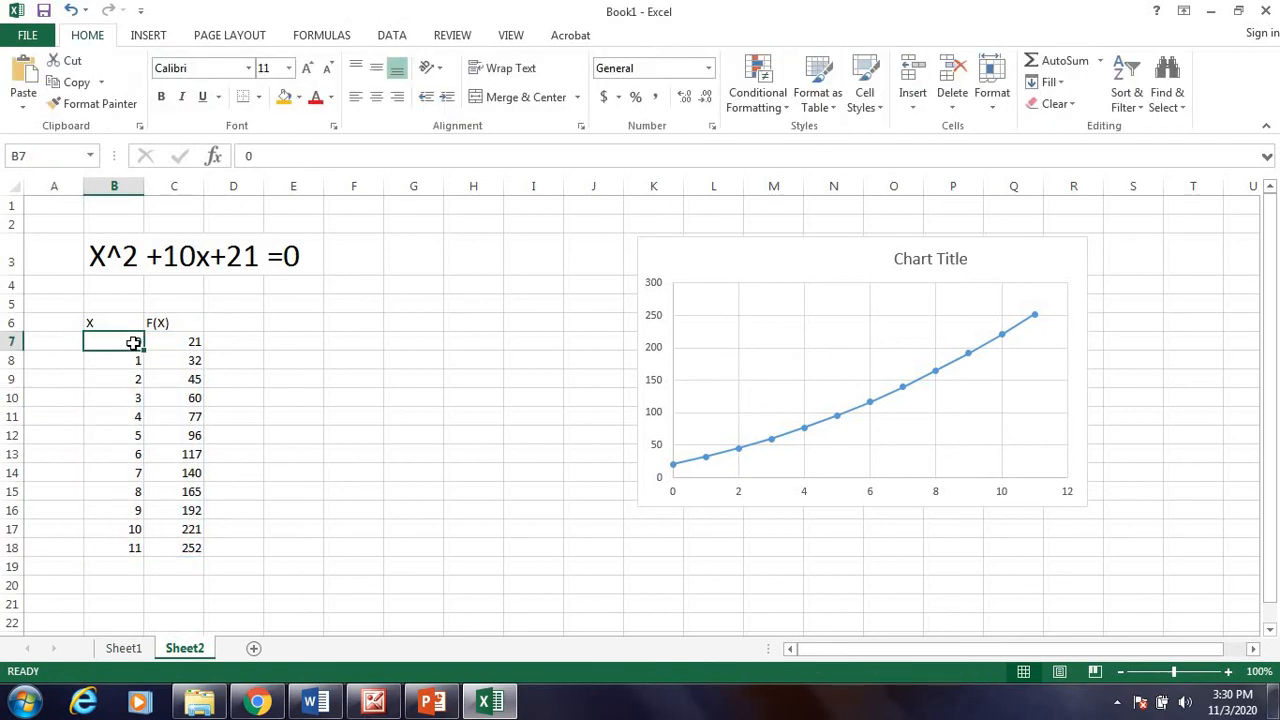
{"action": "type", "text": "-10"}
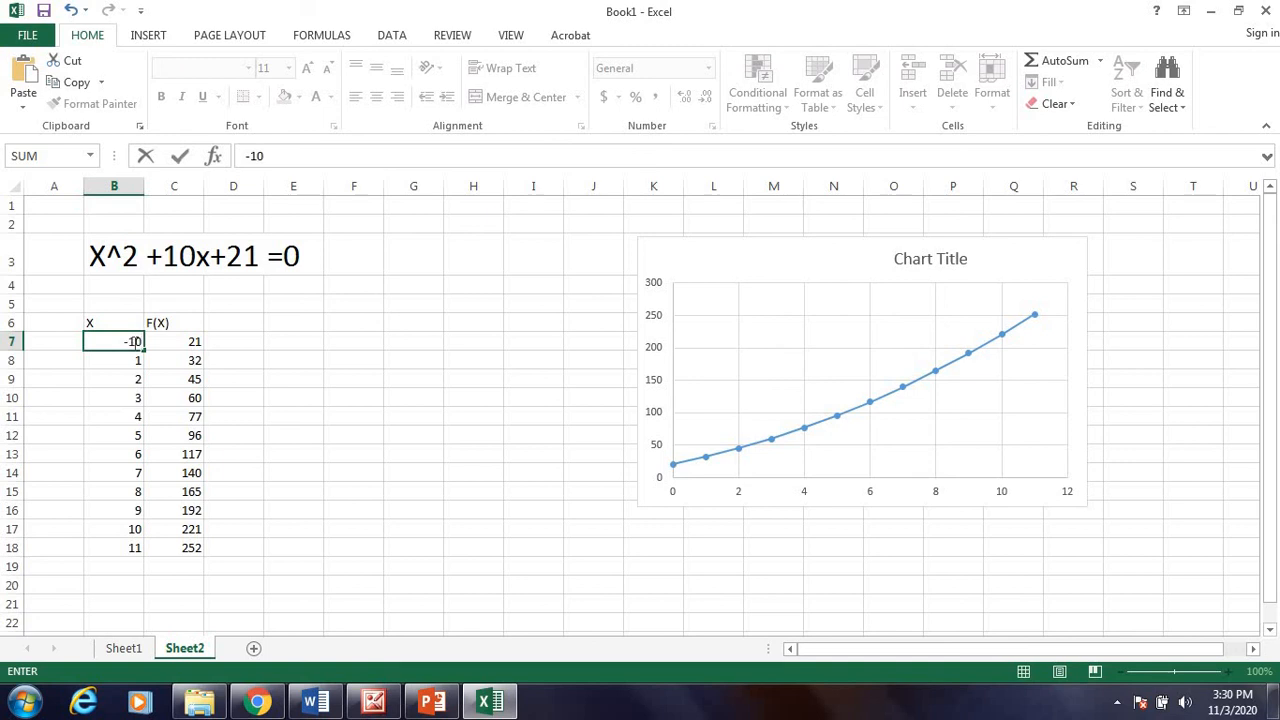
{"action": "key", "text": "Return"}
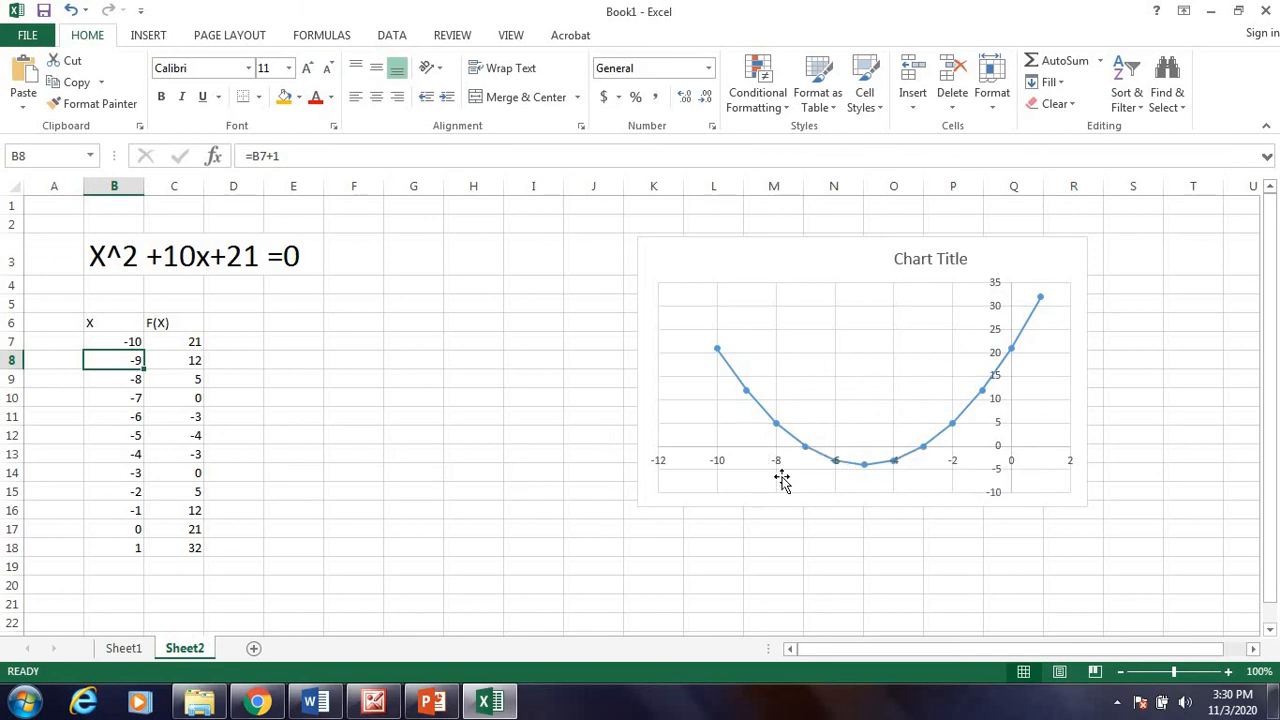
{"action": "mouse_move", "coordinate": [811, 458]}
{"action": "mouse_move", "coordinate": [916, 456]}
{"action": "left_click", "coordinate": [284, 97]}
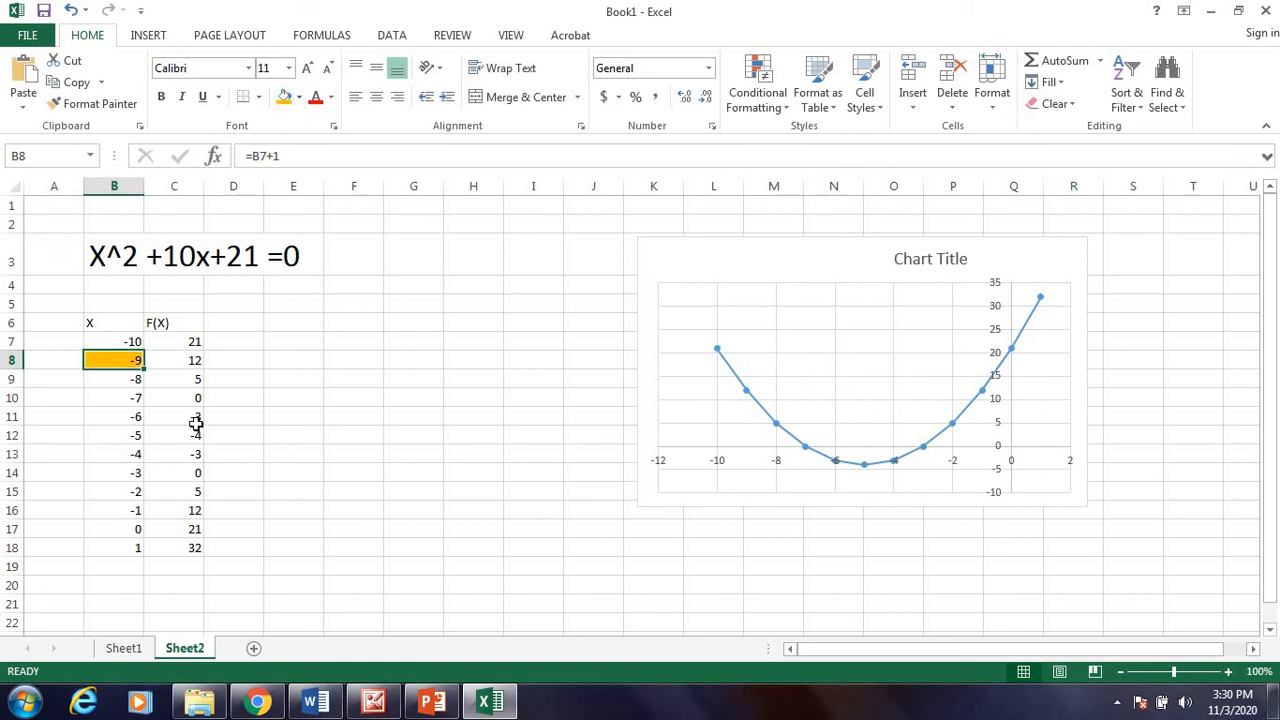
{"action": "left_click", "coordinate": [70, 10]}
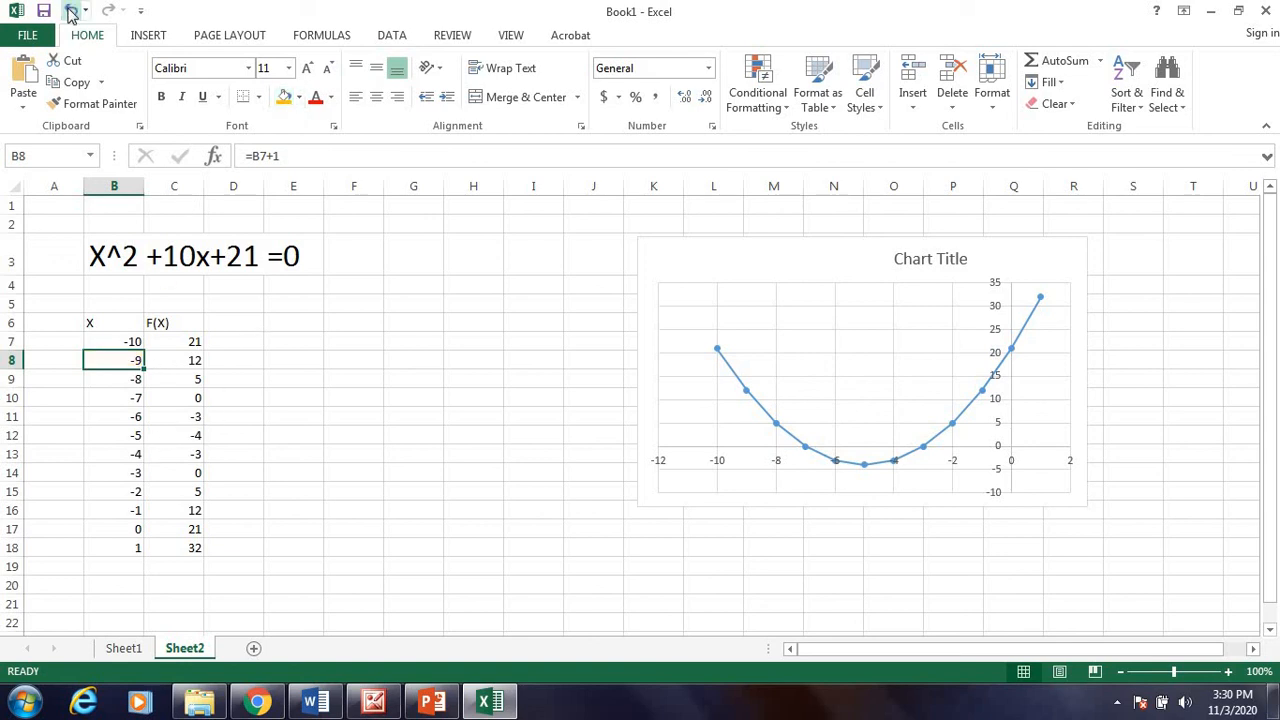
- Highlight the two root x values, cells B10 and B14, with the orange fill color
{"action": "left_click", "coordinate": [131, 399]}
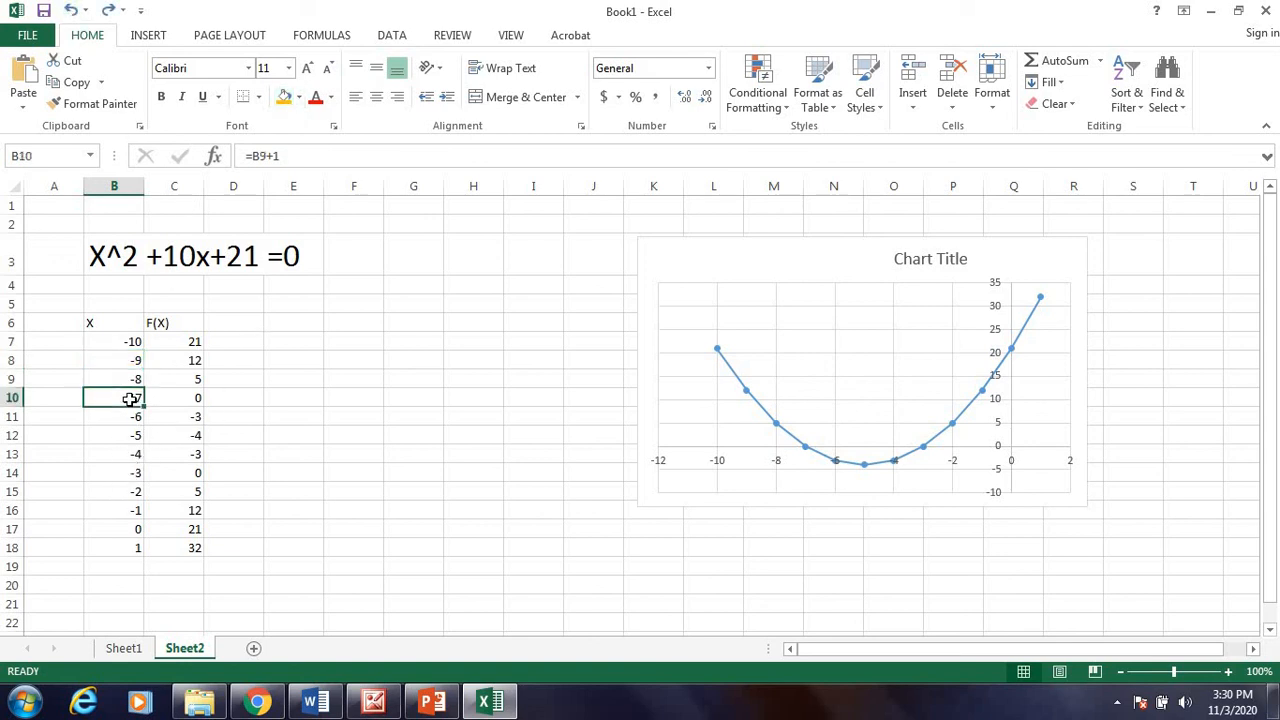
{"action": "left_click", "coordinate": [284, 97]}
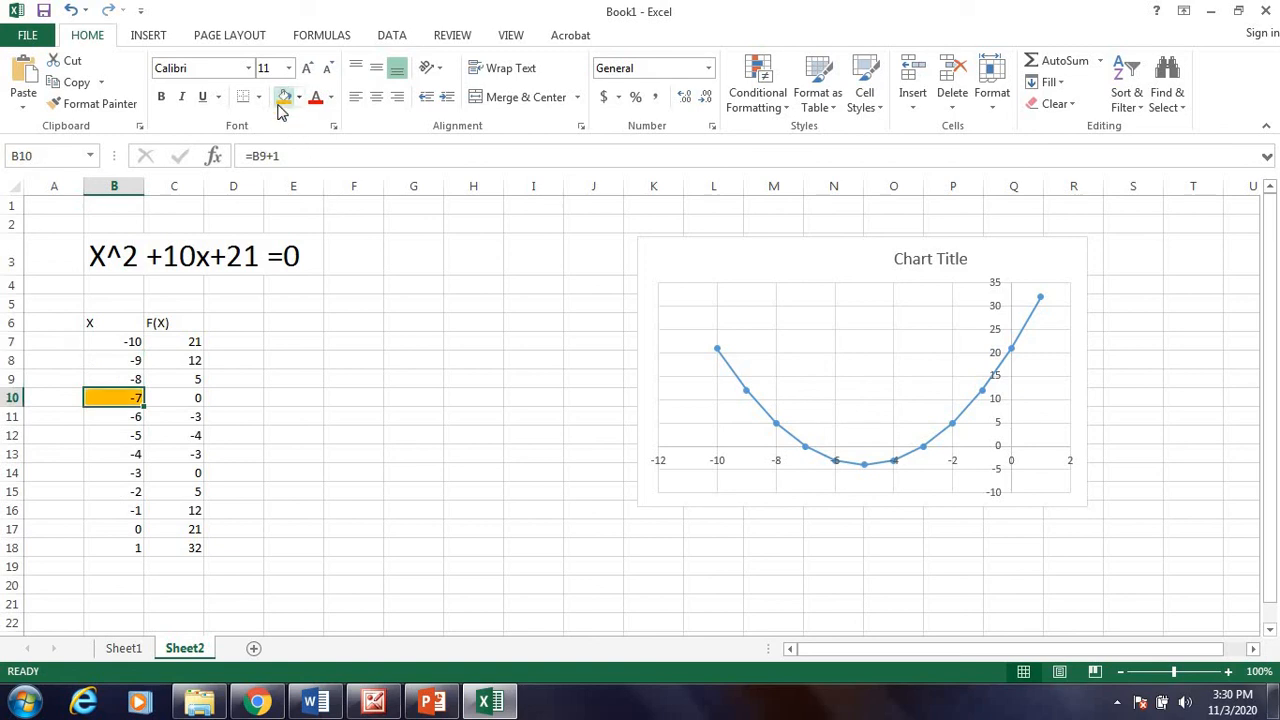
{"action": "left_click", "coordinate": [118, 475]}
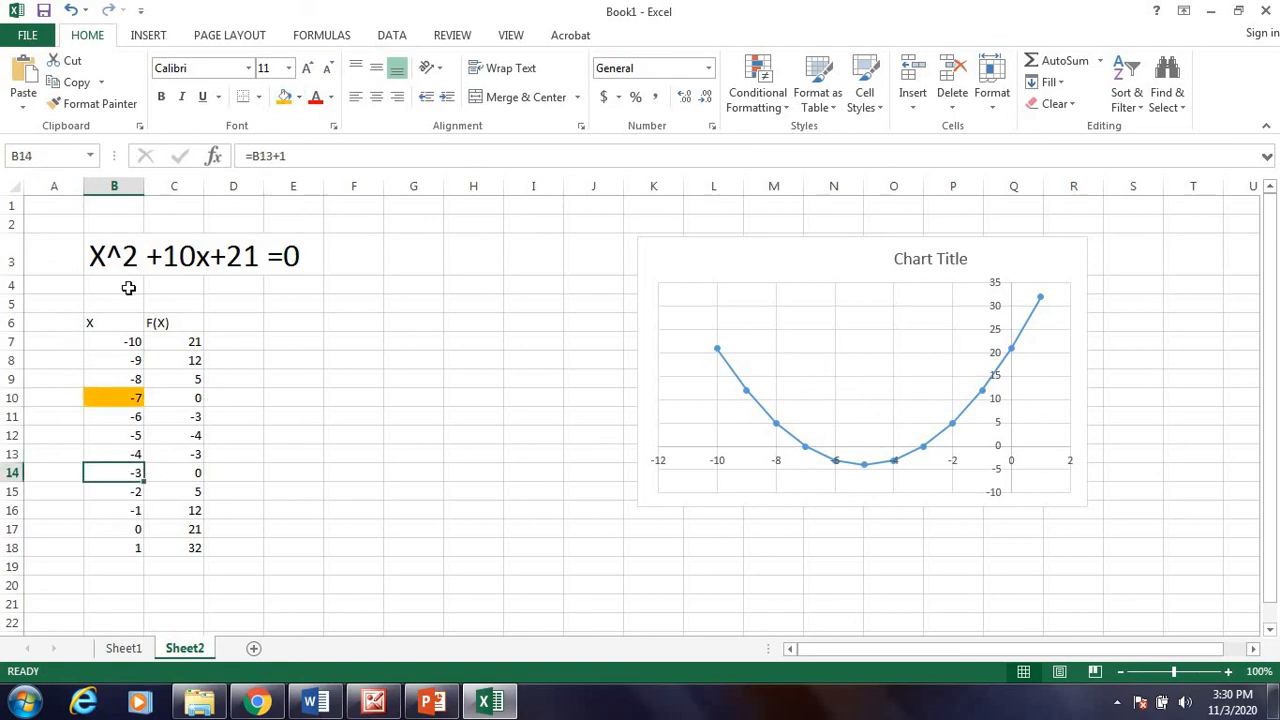
{"action": "left_click", "coordinate": [284, 97]}
{"action": "left_click", "coordinate": [346, 317]}
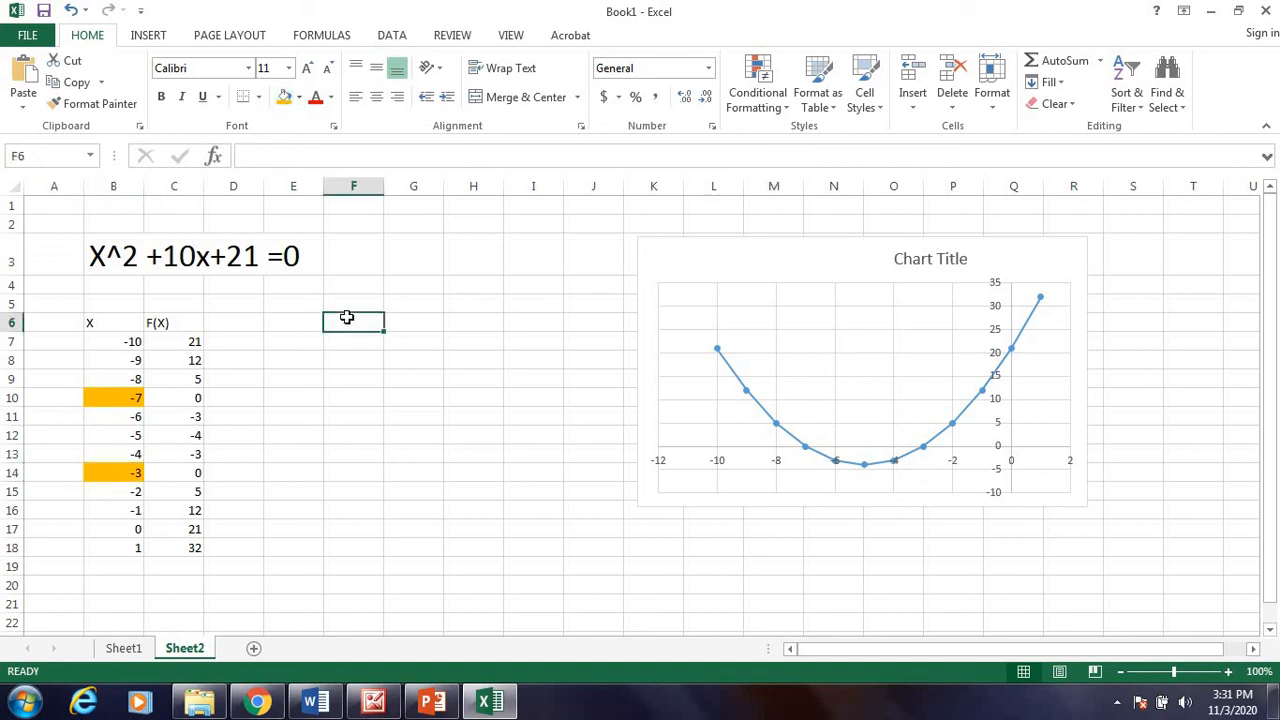
{"action": "left_click", "coordinate": [194, 400]}
{"action": "left_click", "coordinate": [190, 475]}
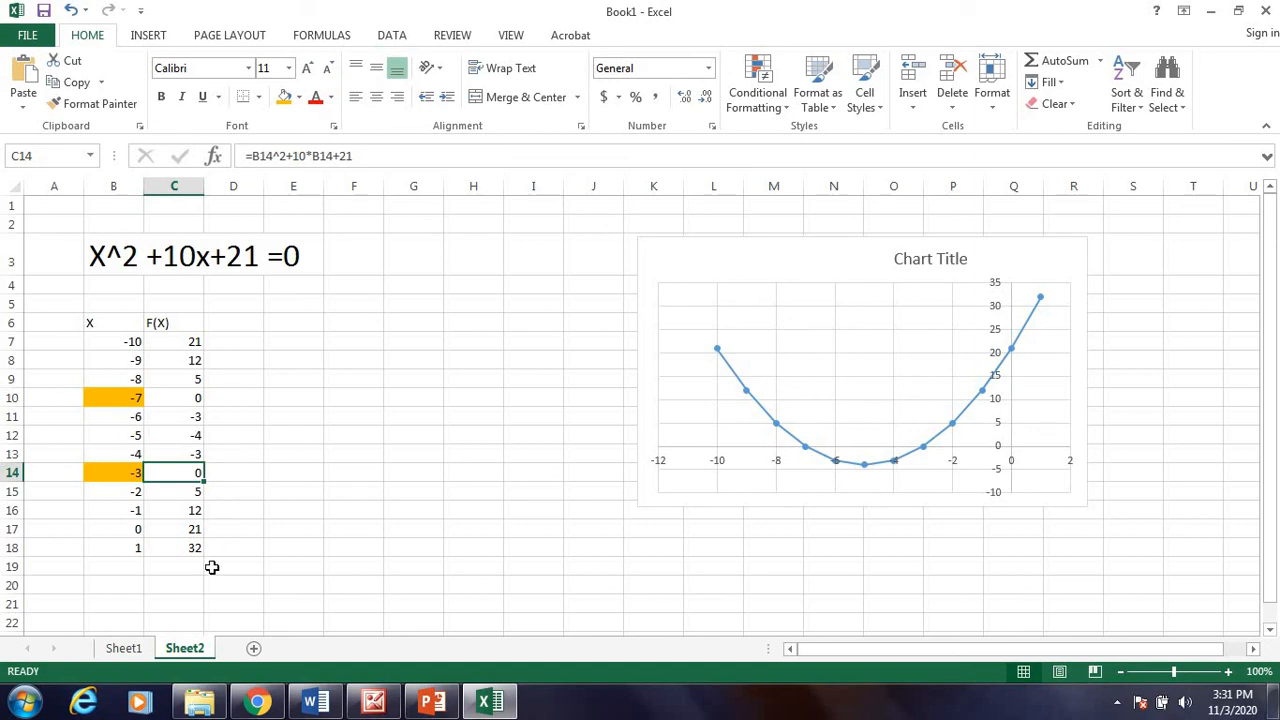
- Enter the conclusion "jadi pembuat nol adalah X = -7 atau X= -3" in cell B20, below the table
{"action": "left_click", "coordinate": [116, 584]}
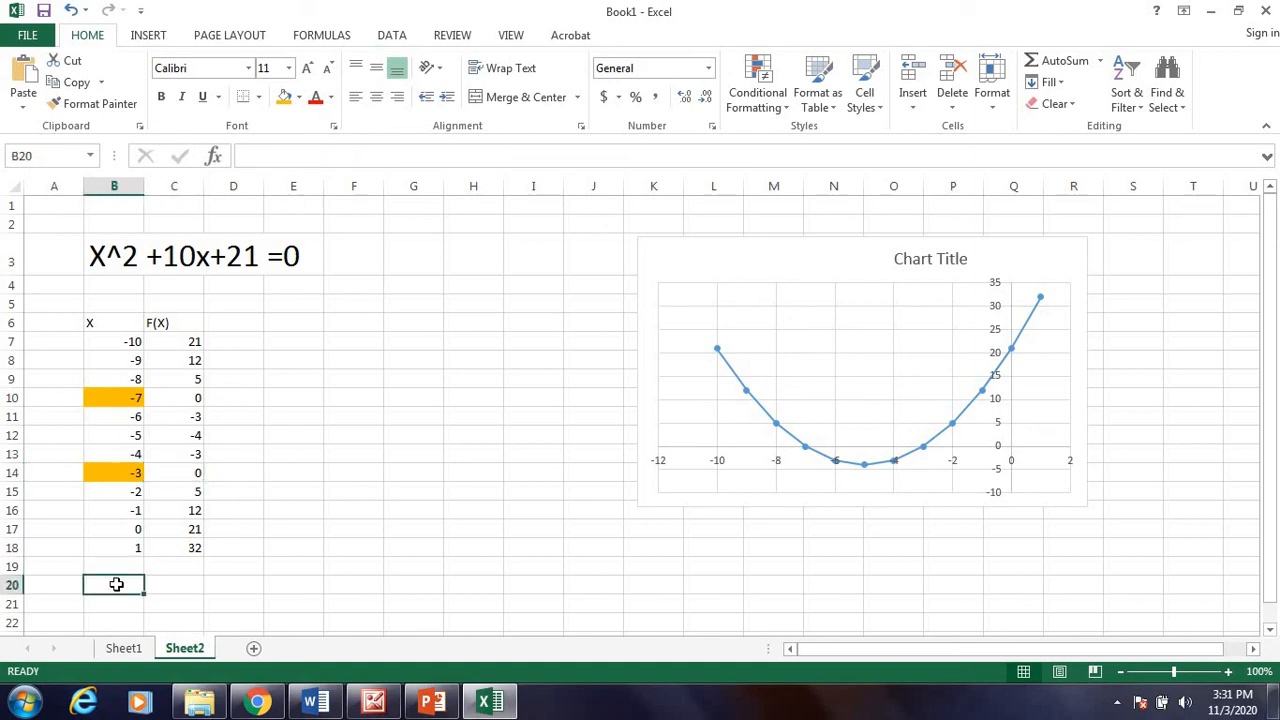
{"action": "type", "text": "jadi"}
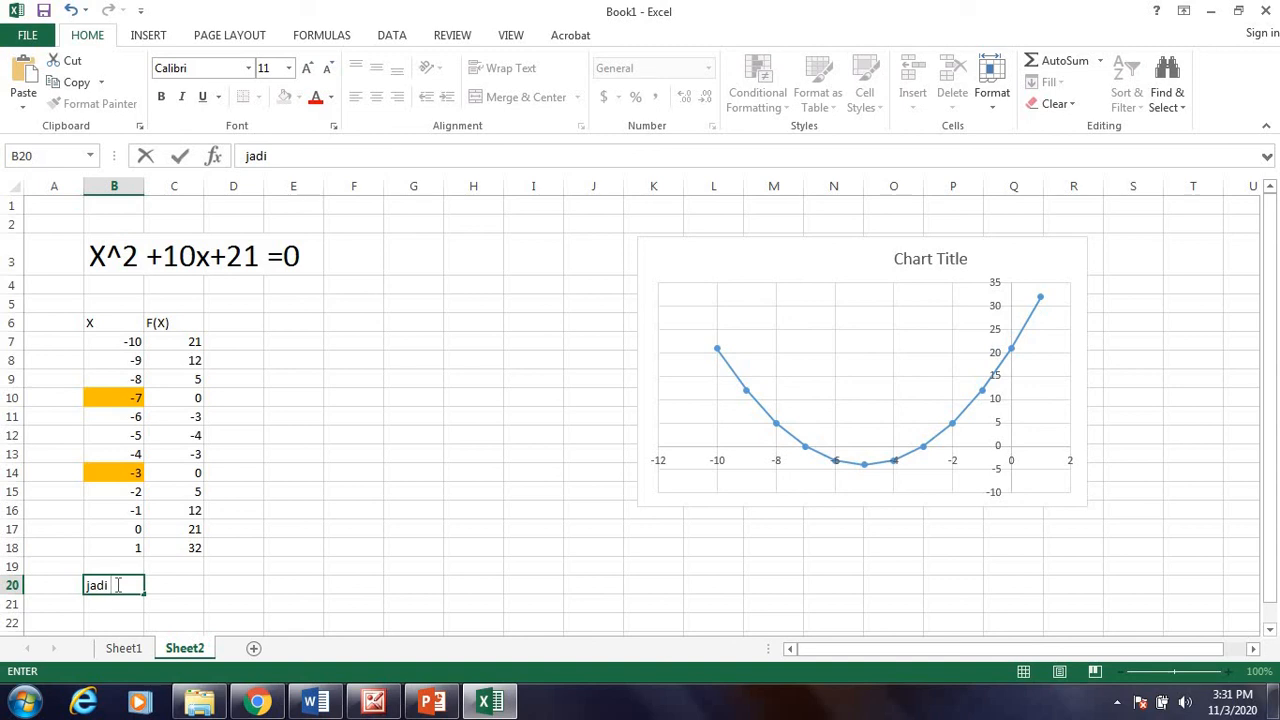
{"action": "type", "text": "pembuat nol"}
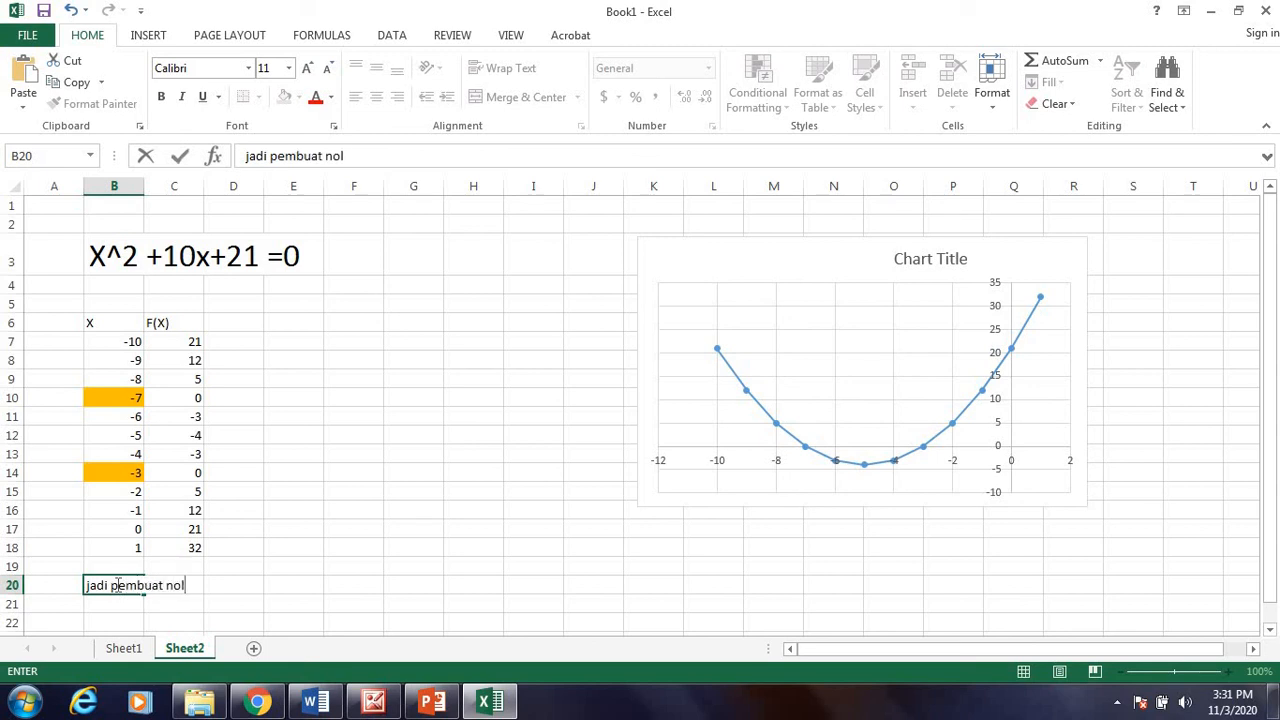
{"action": "type", "text": "adalah X ="}
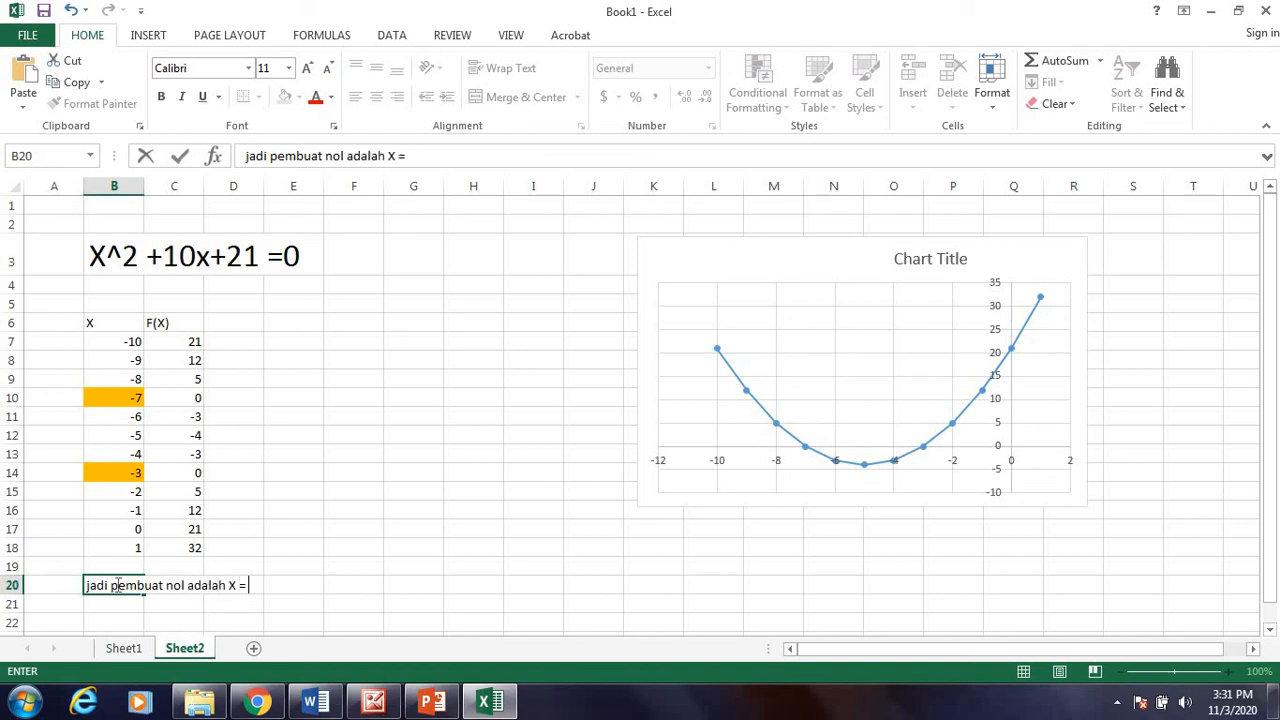
{"action": "type", "text": " -7 atau X= -3"}
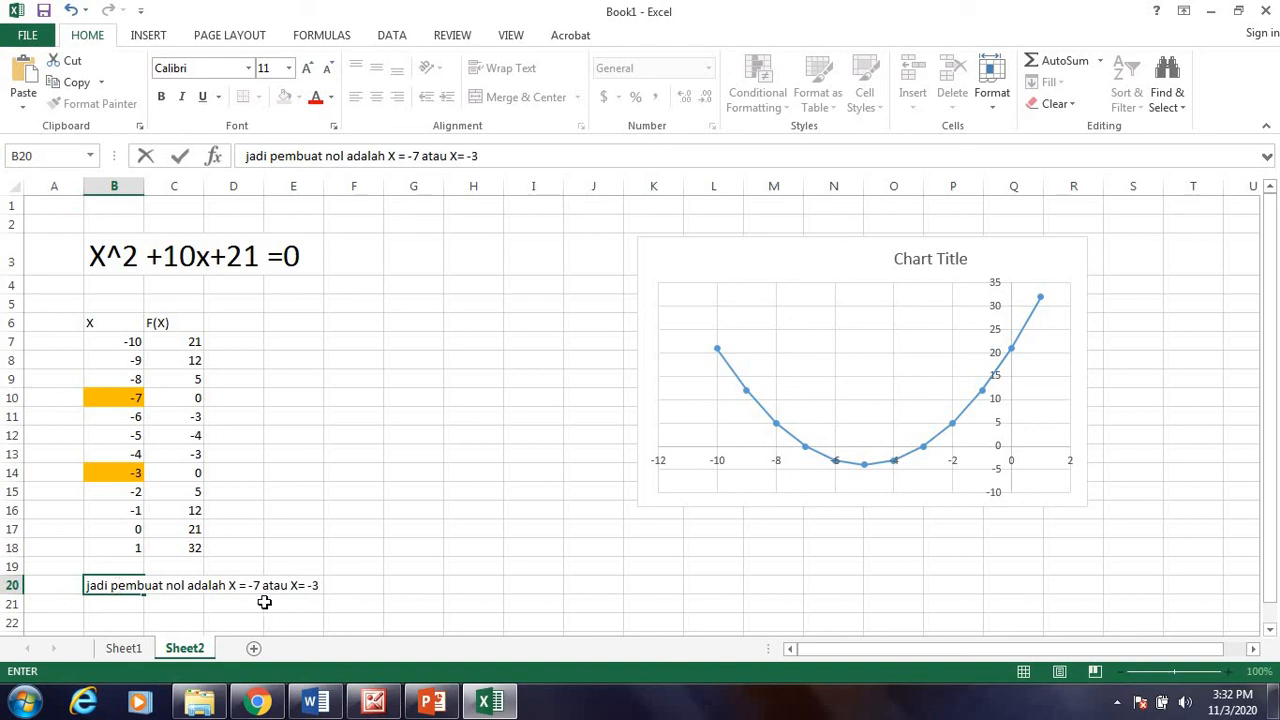
{"action": "left_click", "coordinate": [385, 553]}
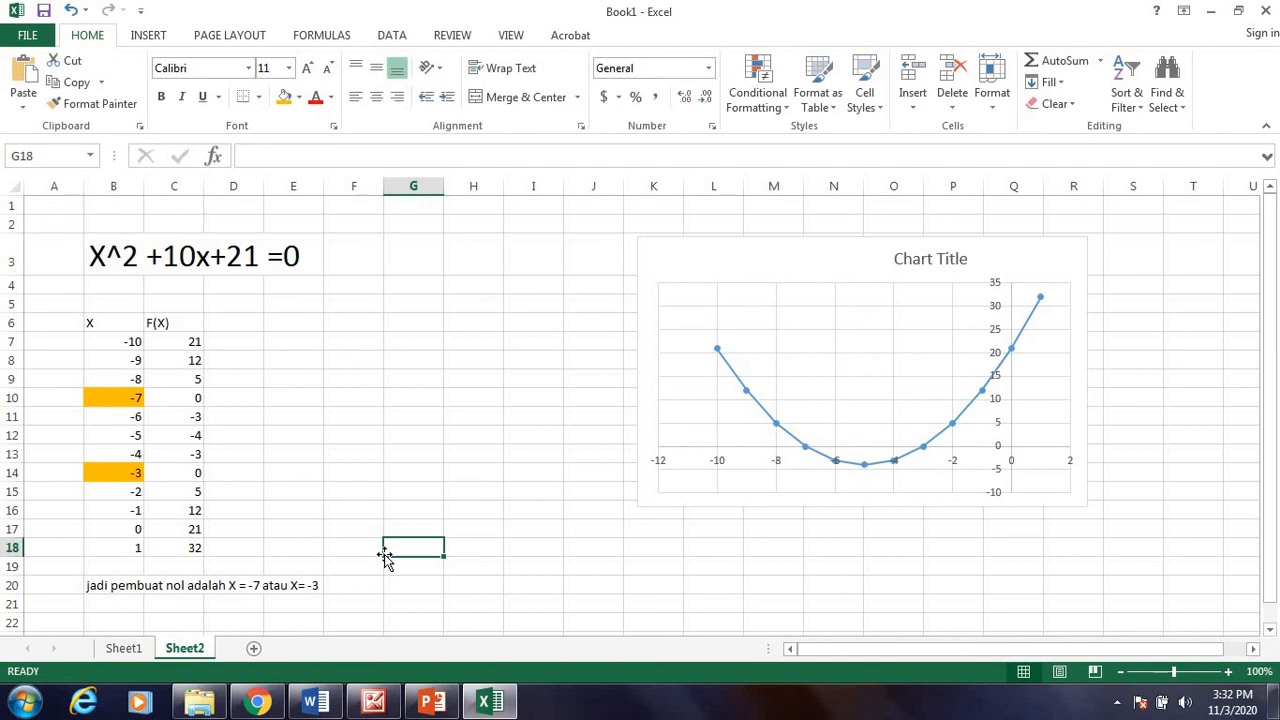